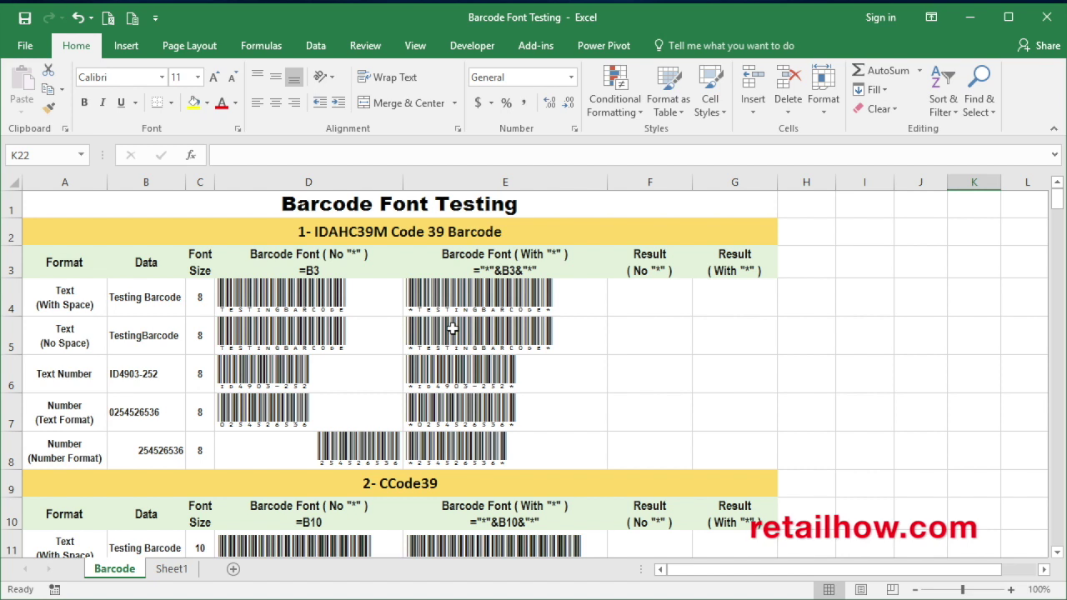
On Sheet1, enter the headings "Item Number" in A5 and "Barcode" in D5, and widen column A to fit its heading.
{"action": "left_click", "coordinate": [187, 574]}
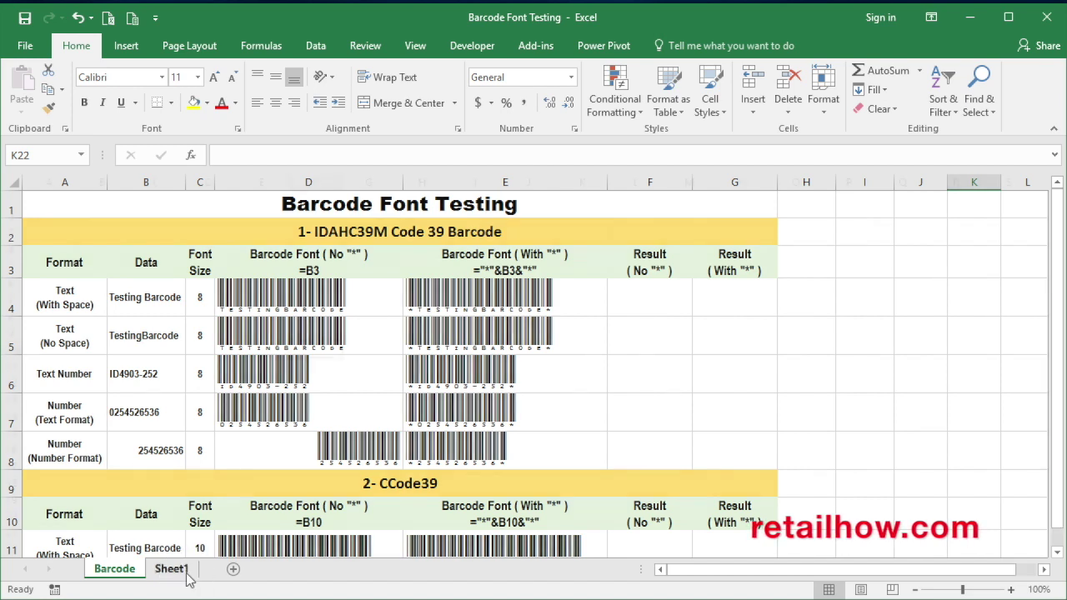
{"action": "left_click", "coordinate": [45, 273]}
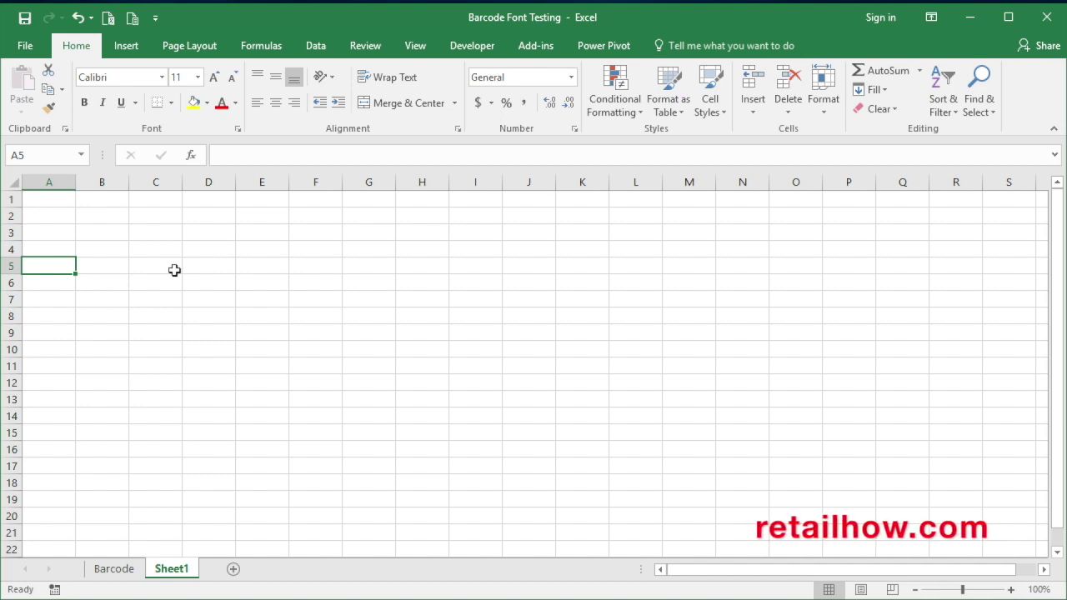
{"action": "type", "text": "Item Number"}
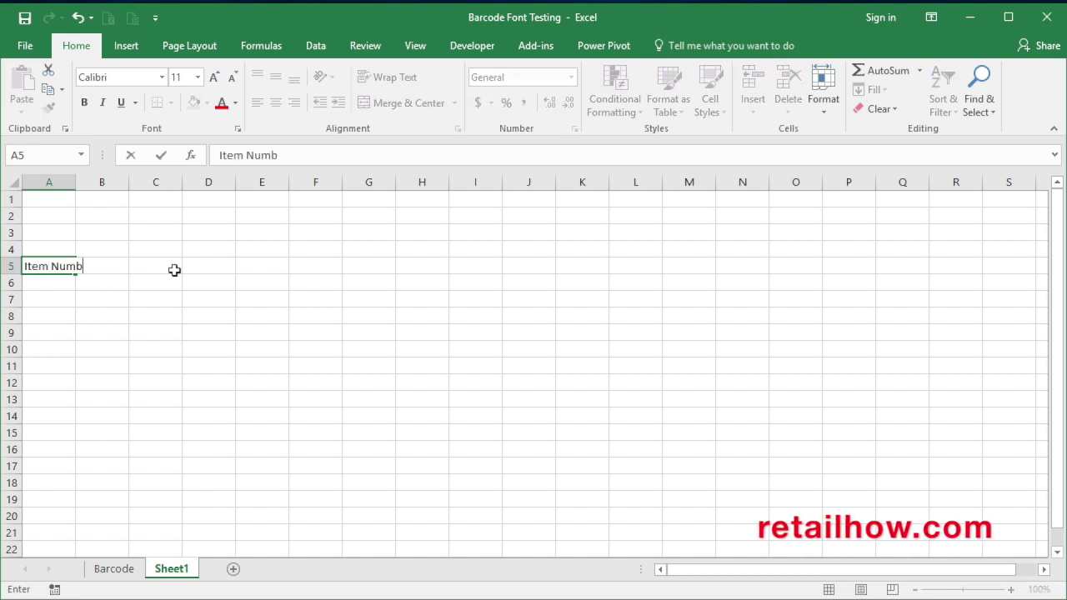
{"action": "left_click", "coordinate": [219, 263]}
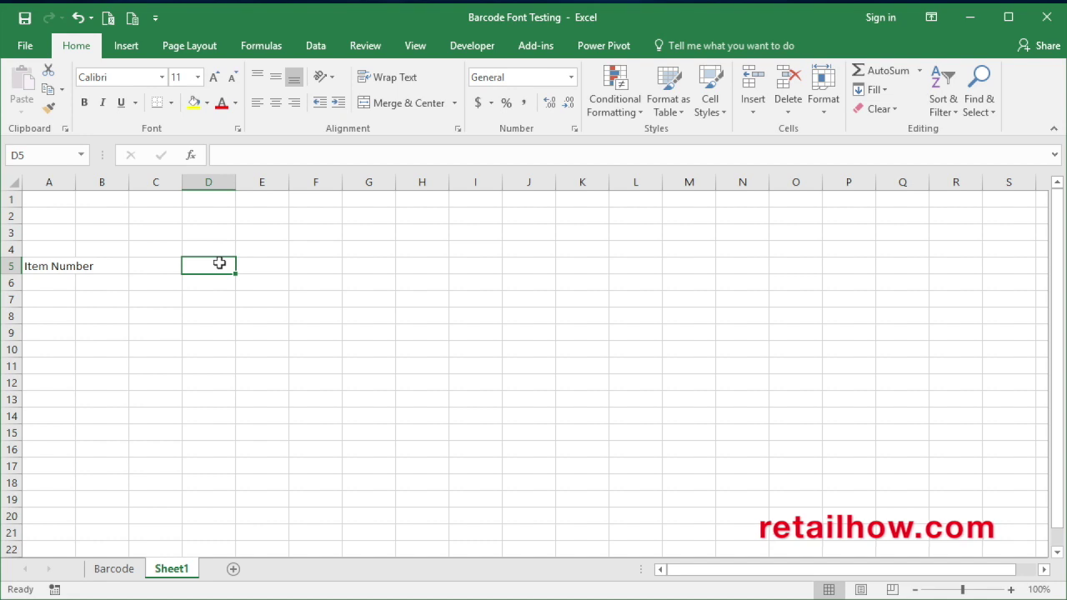
{"action": "type", "text": "Barcode"}
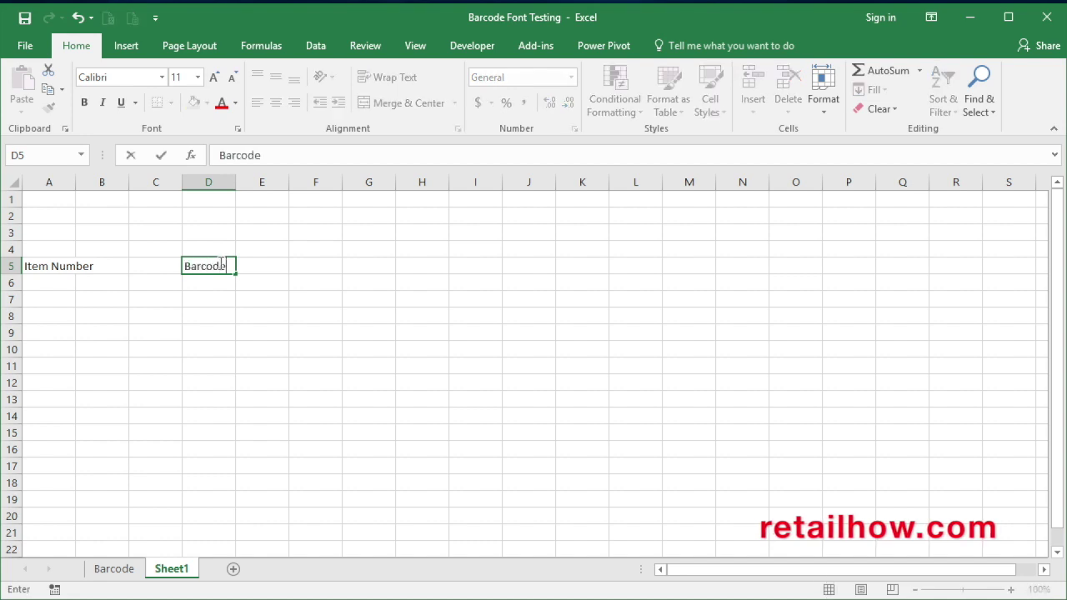
{"action": "left_click", "coordinate": [214, 287]}
{"action": "left_click", "coordinate": [47, 306]}
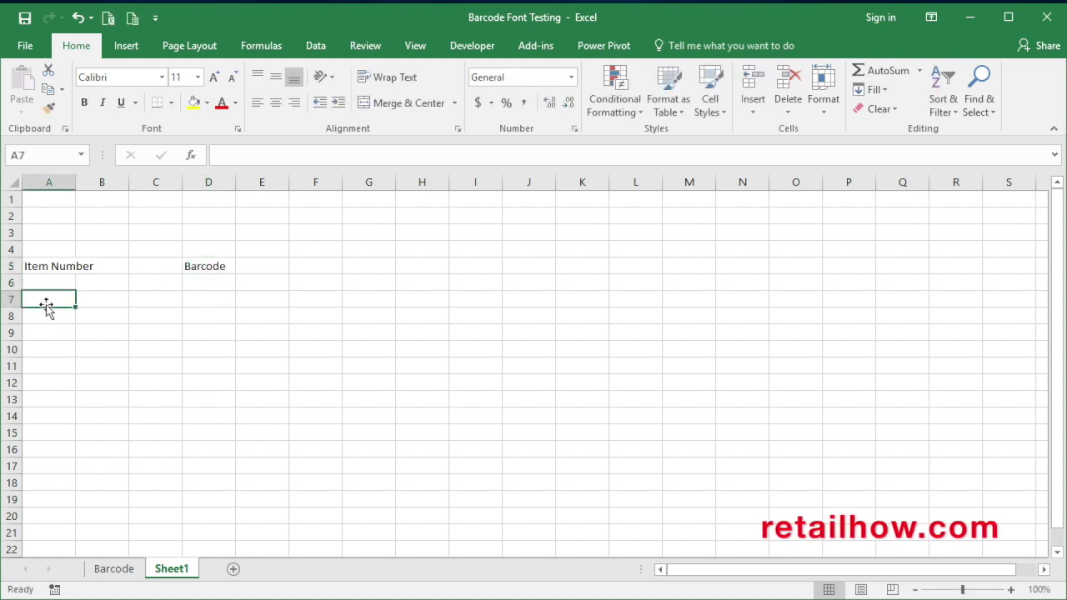
{"action": "left_click_drag", "start_coordinate": [75, 182], "coordinate": [102, 181]}
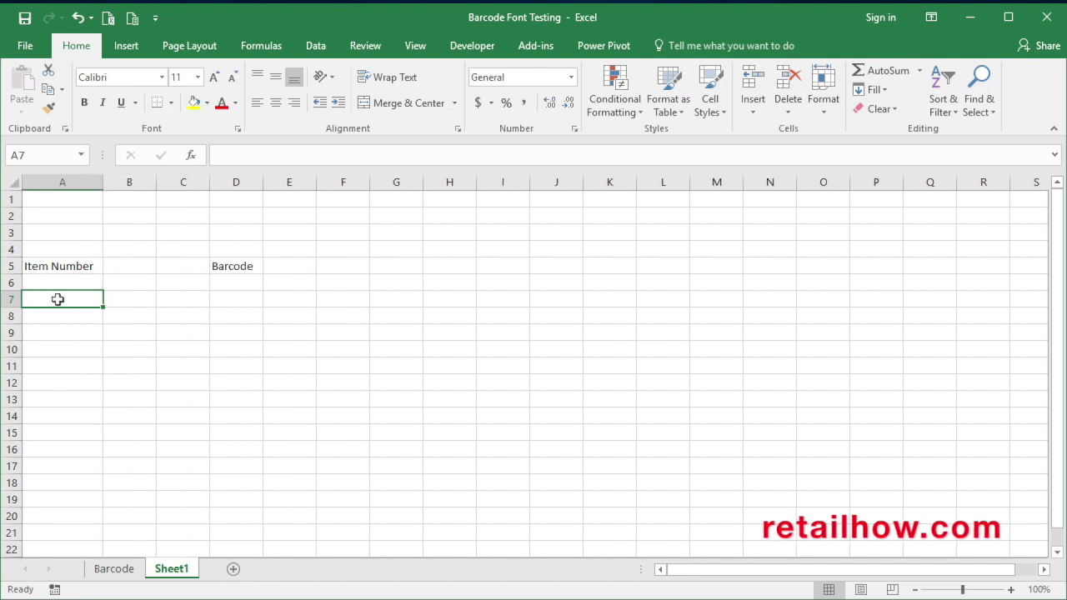
{"action": "type", "text": "853553635653"}
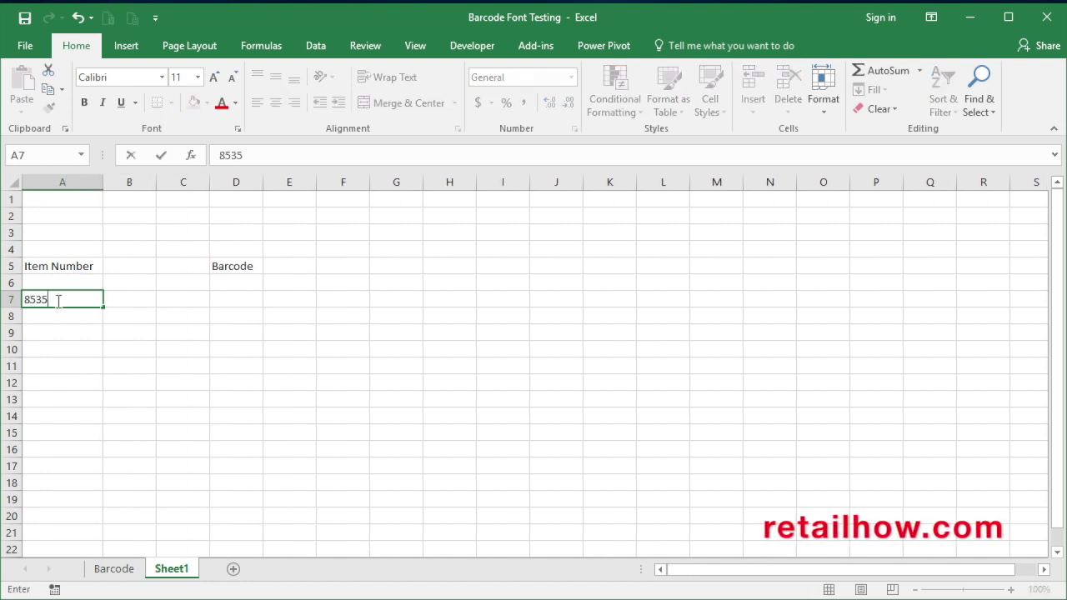
{"action": "left_click", "coordinate": [59, 316]}
{"action": "type", "text": "053525245"}
{"action": "left_click", "coordinate": [67, 345]}
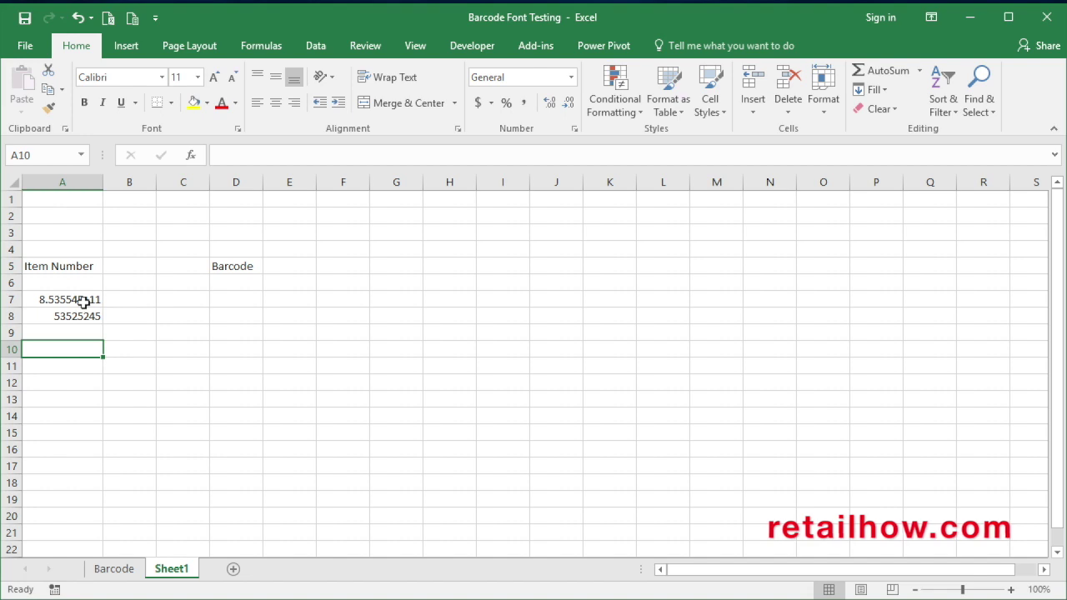
Try to add a leading zero to the item number in A8.
{"action": "left_click", "coordinate": [65, 302]}
{"action": "left_click", "coordinate": [66, 314]}
{"action": "double_click", "coordinate": [56, 317]}
{"action": "type", "text": "0"}
{"action": "left_click", "coordinate": [71, 343]}
{"action": "left_click", "coordinate": [72, 319]}
{"action": "left_click", "coordinate": [131, 345]}
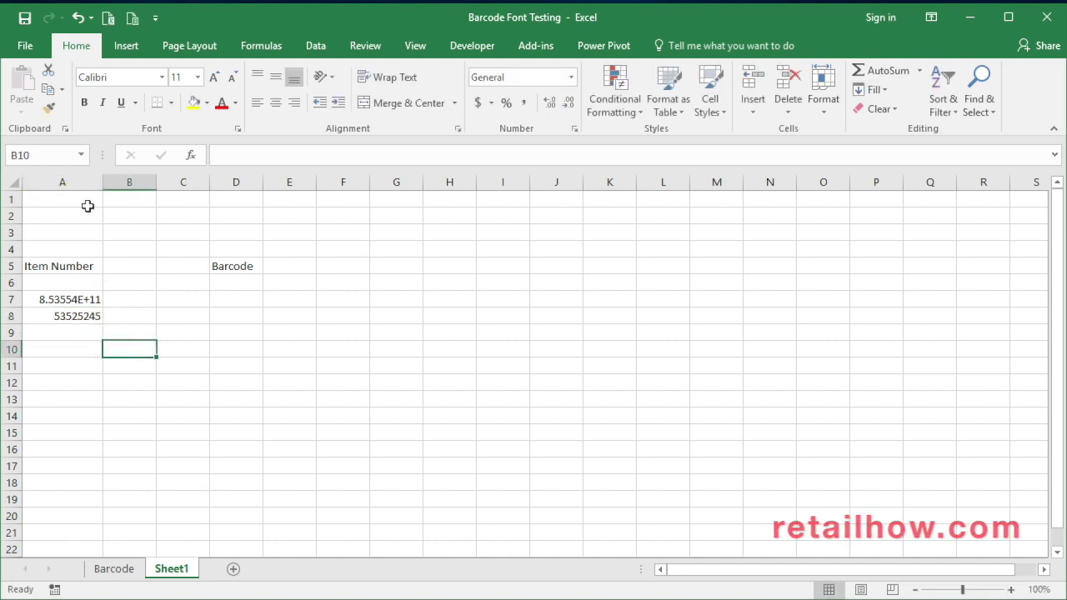
Format the whole of column A as Text.
{"action": "left_click", "coordinate": [85, 181]}
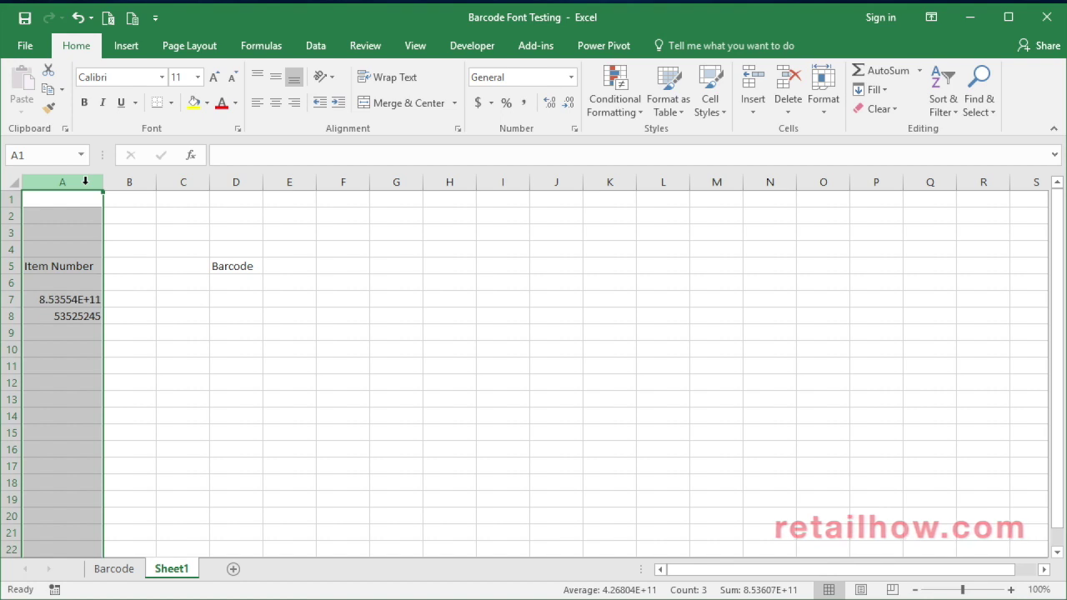
{"action": "left_click", "coordinate": [572, 77]}
{"action": "scroll", "coordinate": [549, 158], "scroll_direction": "down", "scroll_amount": 1}
{"action": "left_click", "coordinate": [531, 437]}
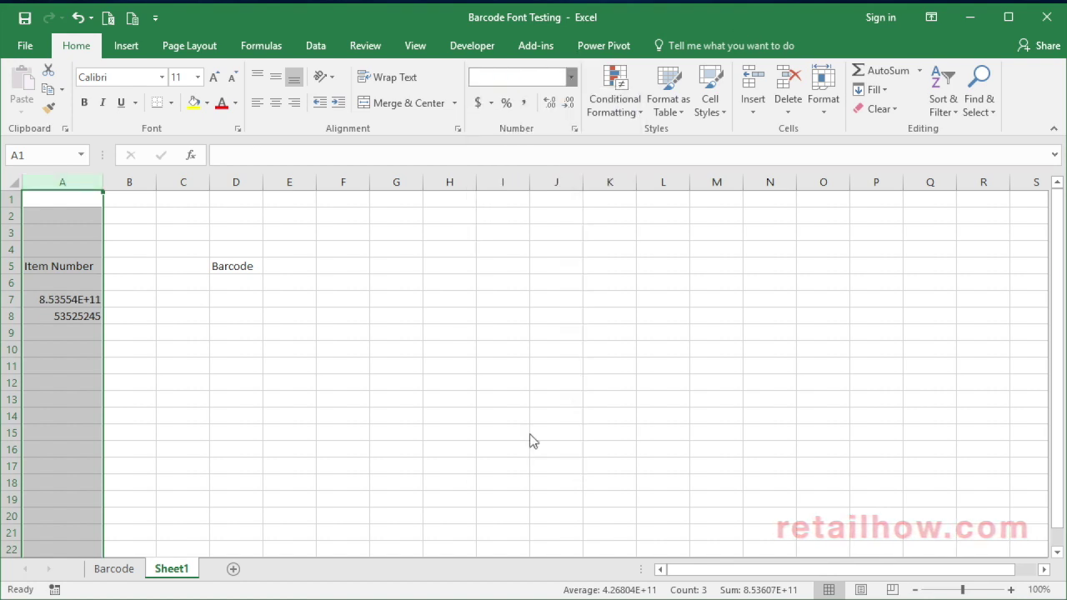
{"action": "left_click", "coordinate": [179, 394]}
{"action": "left_click", "coordinate": [73, 299]}
{"action": "type", "text": "62353452352"}
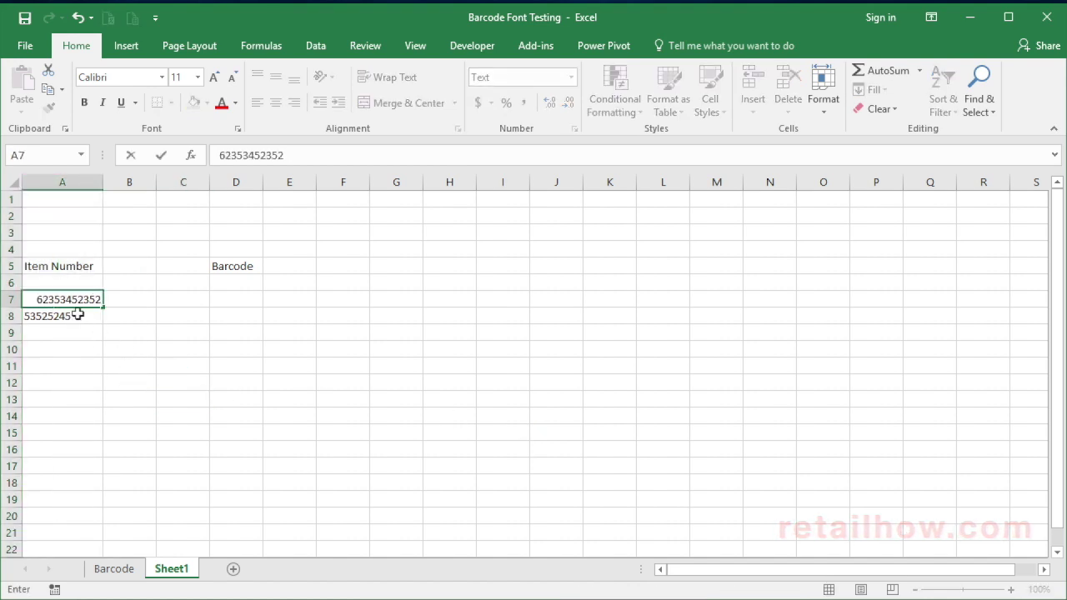
{"action": "left_click", "coordinate": [78, 314]}
{"action": "type", "text": "0234524525"}
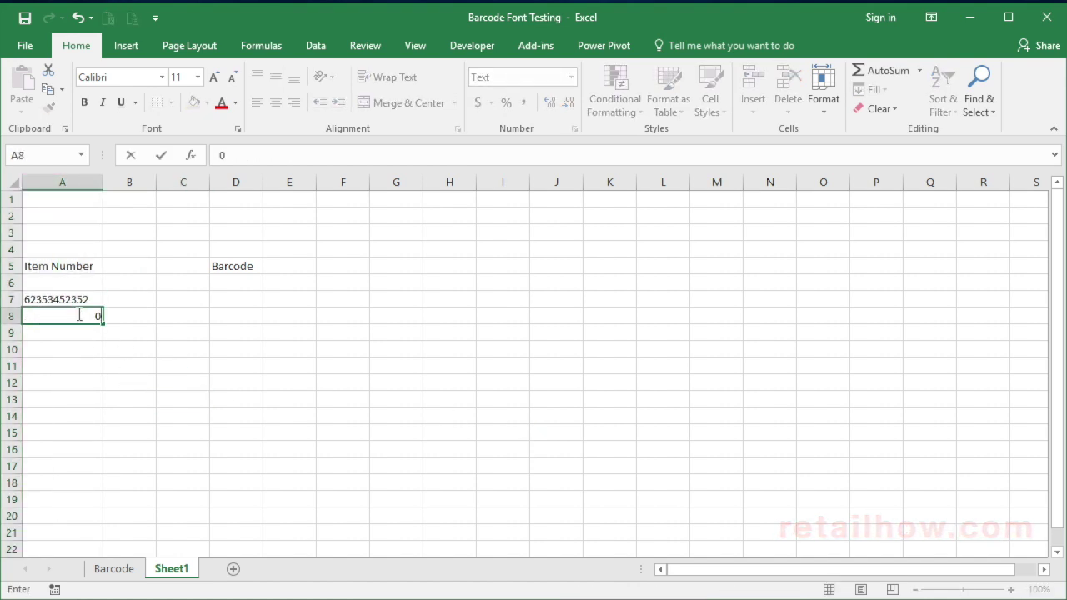
{"action": "left_click", "coordinate": [128, 384]}
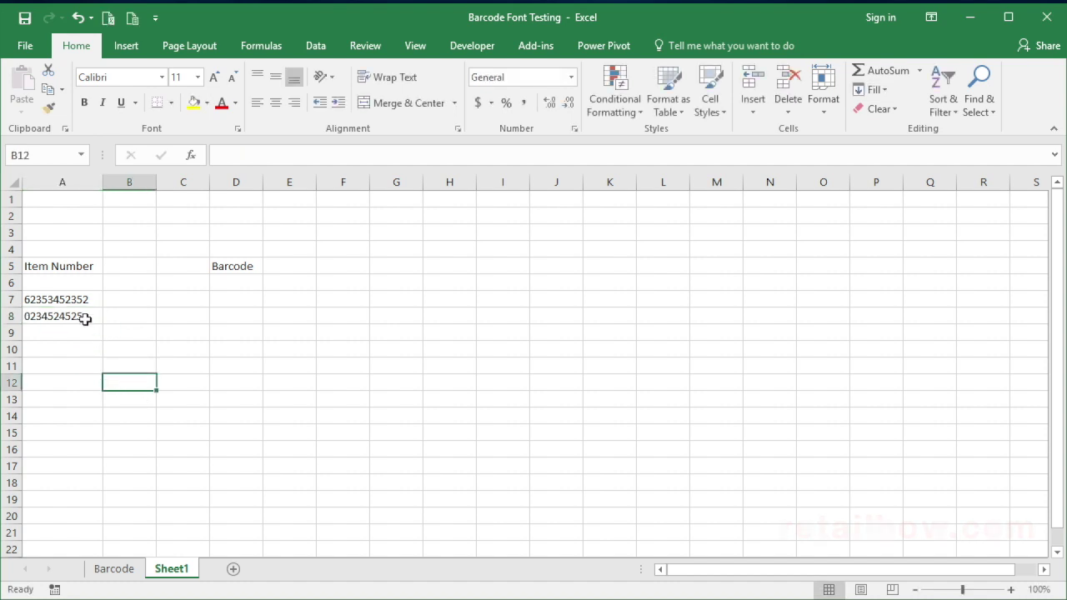
Enter the formula ="*"&A7&"*" in D7 to wrap the first item number in asterisks.
{"action": "left_click", "coordinate": [71, 298]}
{"action": "left_click", "coordinate": [230, 298]}
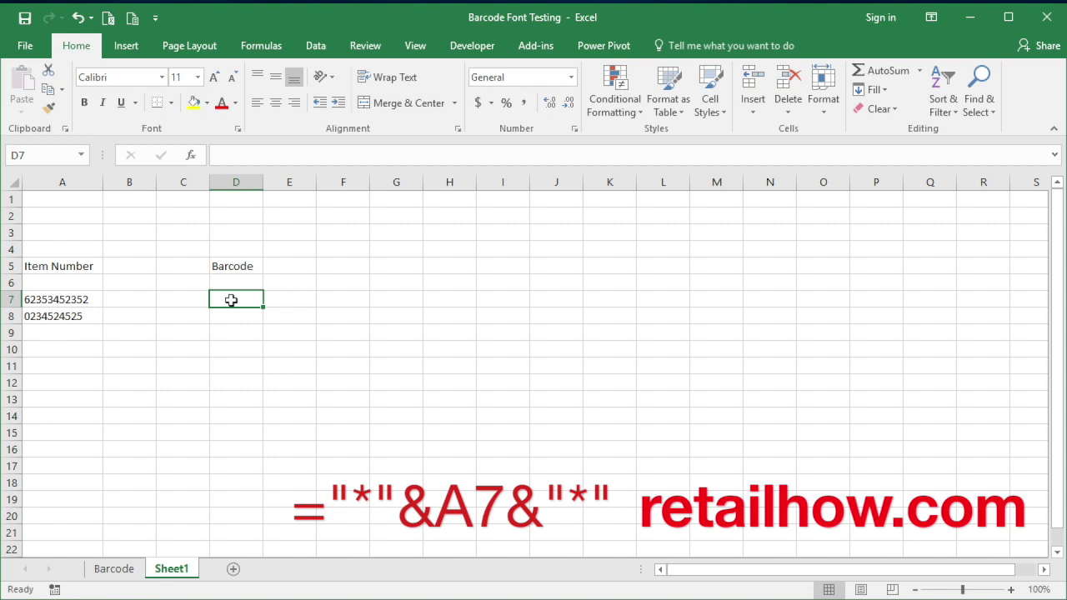
{"action": "type", "text": "="}
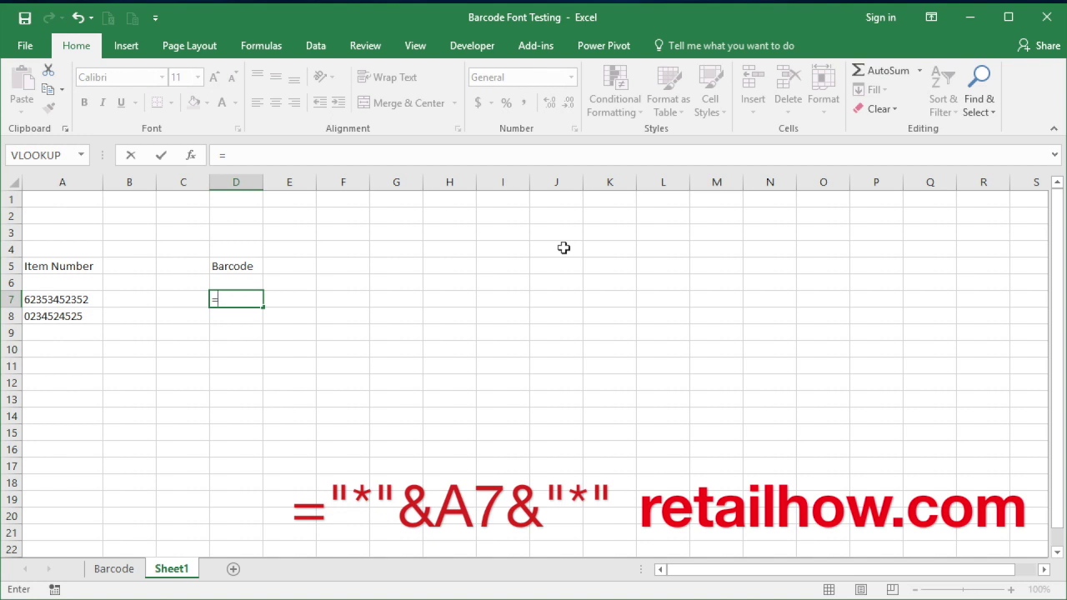
{"action": "type", "text": "\"*\"&"}
{"action": "left_click", "coordinate": [62, 300]}
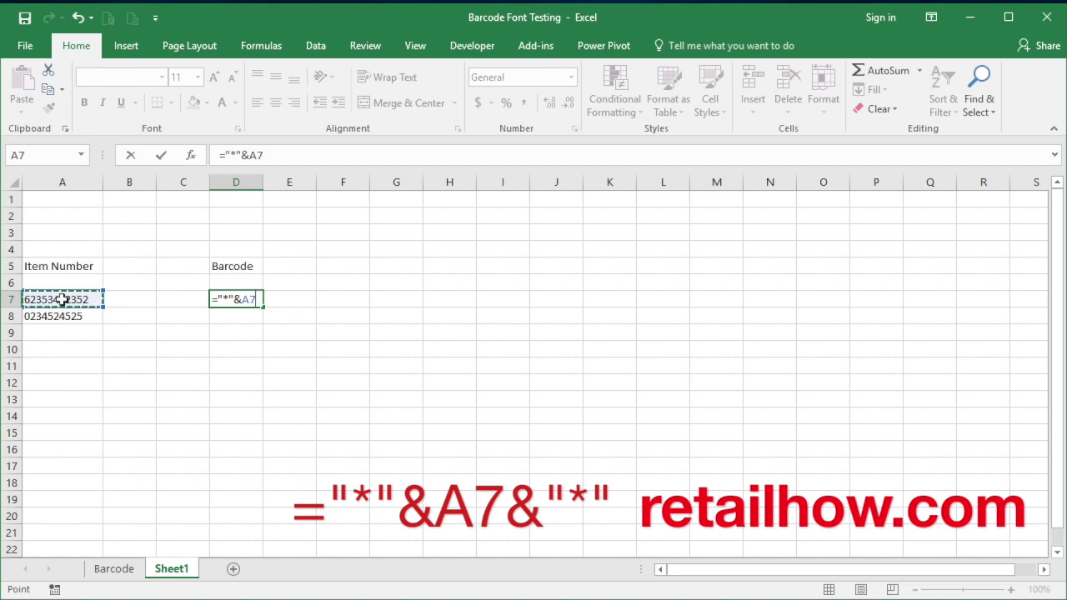
{"action": "type", "text": "&\"&"}
{"action": "key", "text": "BackSpace"}
{"action": "type", "text": "*\""}
{"action": "key", "text": "Return"}
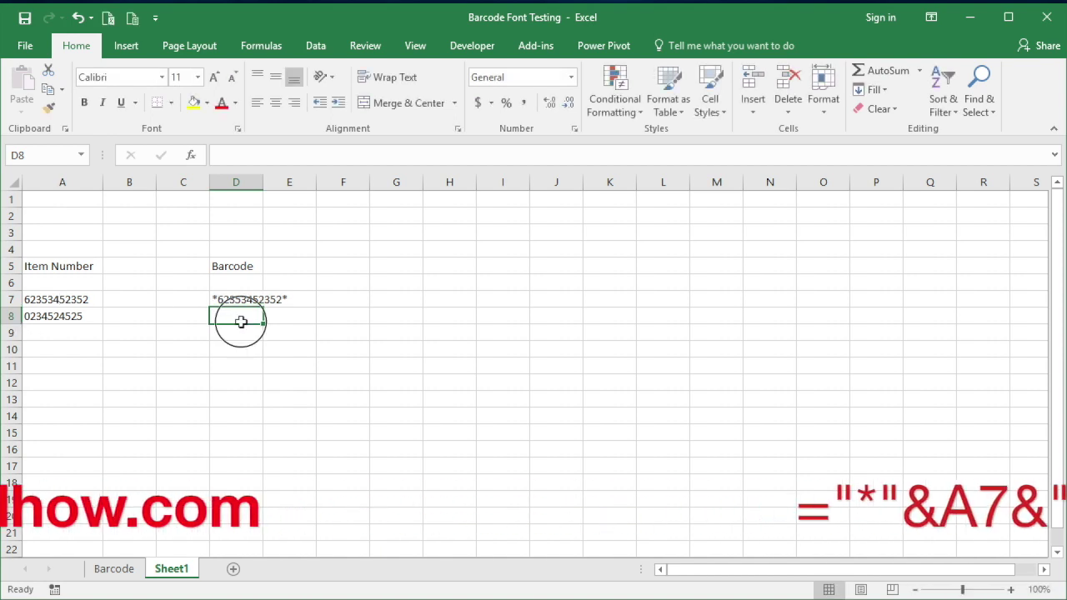
Widen column D to fit the formula result and fill the D7 formula down to D8.
{"action": "left_click_drag", "start_coordinate": [263, 183], "coordinate": [294, 185]}
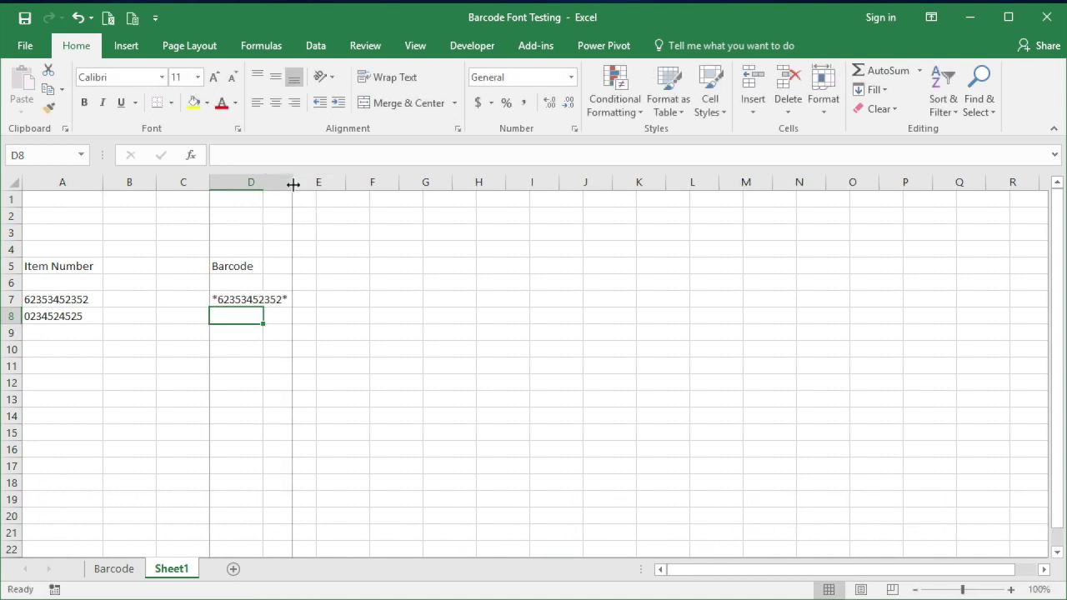
{"action": "left_click", "coordinate": [260, 298]}
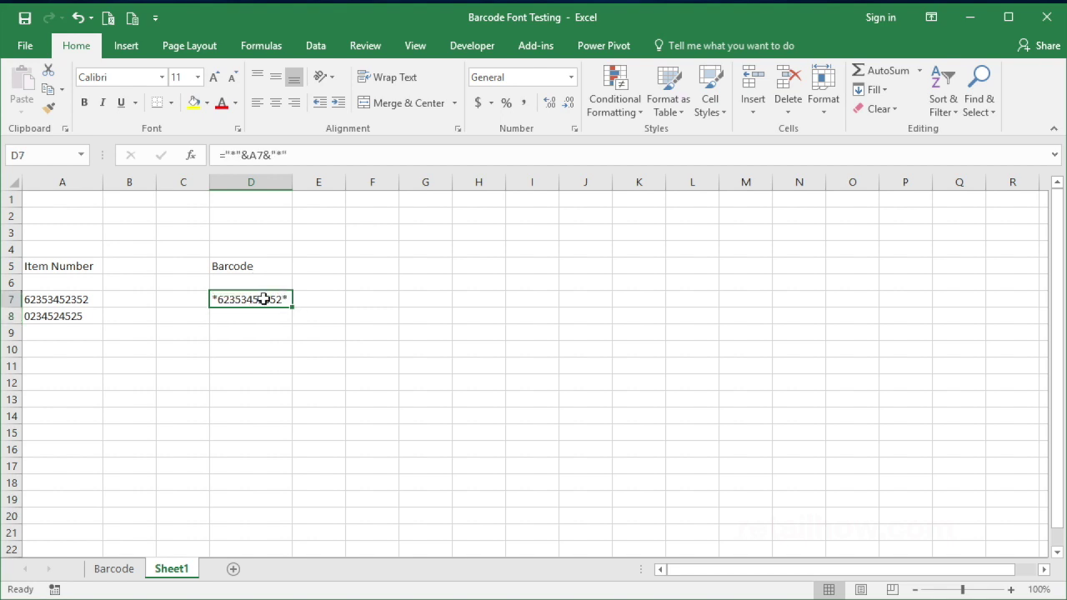
{"action": "left_click_drag", "start_coordinate": [292, 311], "coordinate": [291, 325]}
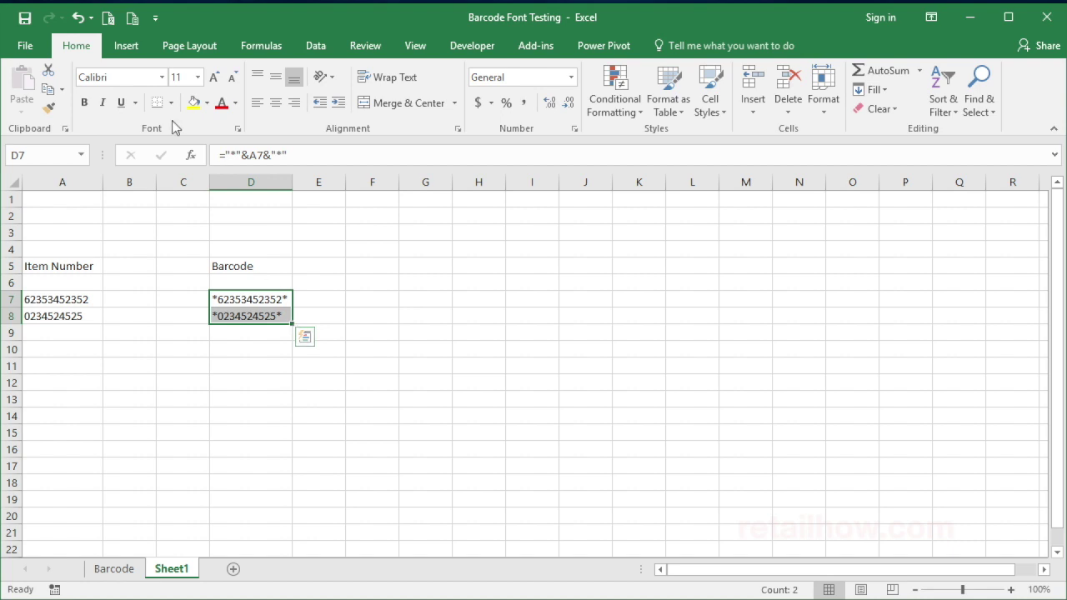
Set the font of D7:D8 to CCode39 and widen column D to fit the full barcodes.
{"action": "left_click", "coordinate": [162, 78]}
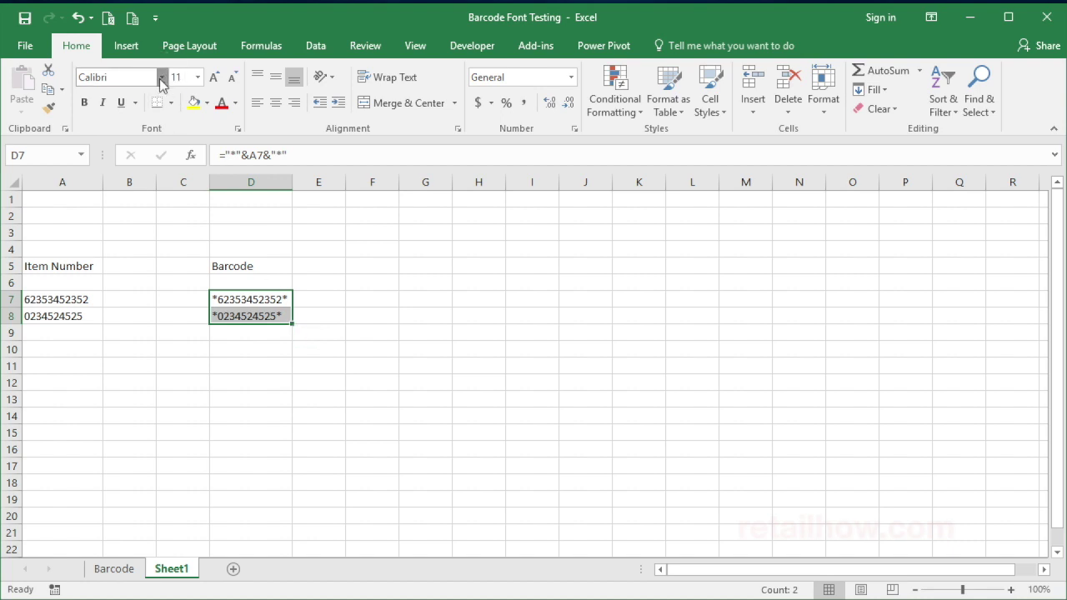
{"action": "left_click", "coordinate": [161, 78]}
{"action": "type", "text": "cc"}
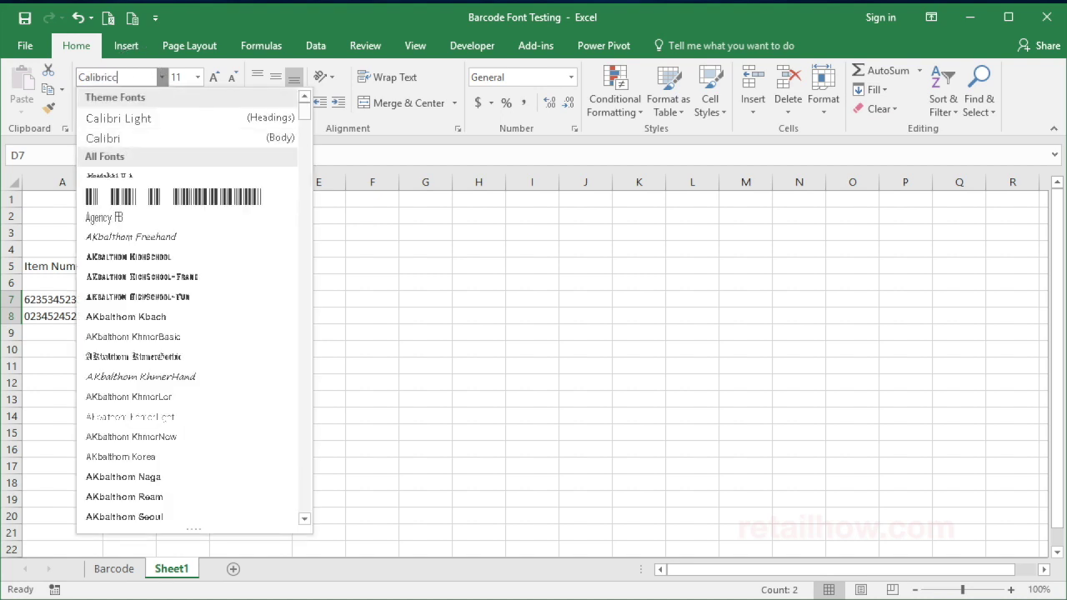
{"action": "key", "text": "BackSpace"}
{"action": "key", "text": "BackSpace"}
{"action": "key", "text": "BackSpace"}
{"action": "key", "text": "BackSpace"}
{"action": "key", "text": "BackSpace"}
{"action": "key", "text": "BackSpace"}
{"action": "key", "text": "BackSpace"}
{"action": "key", "text": "BackSpace"}
{"action": "key", "text": "BackSpace"}
{"action": "type", "text": "CCode39"}
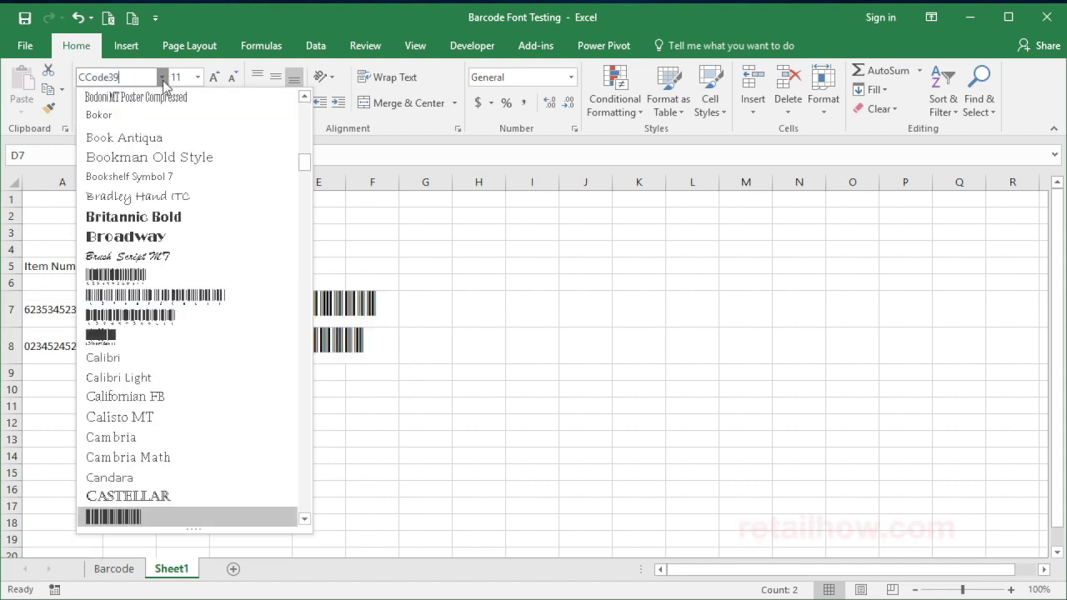
{"action": "key", "text": "Return"}
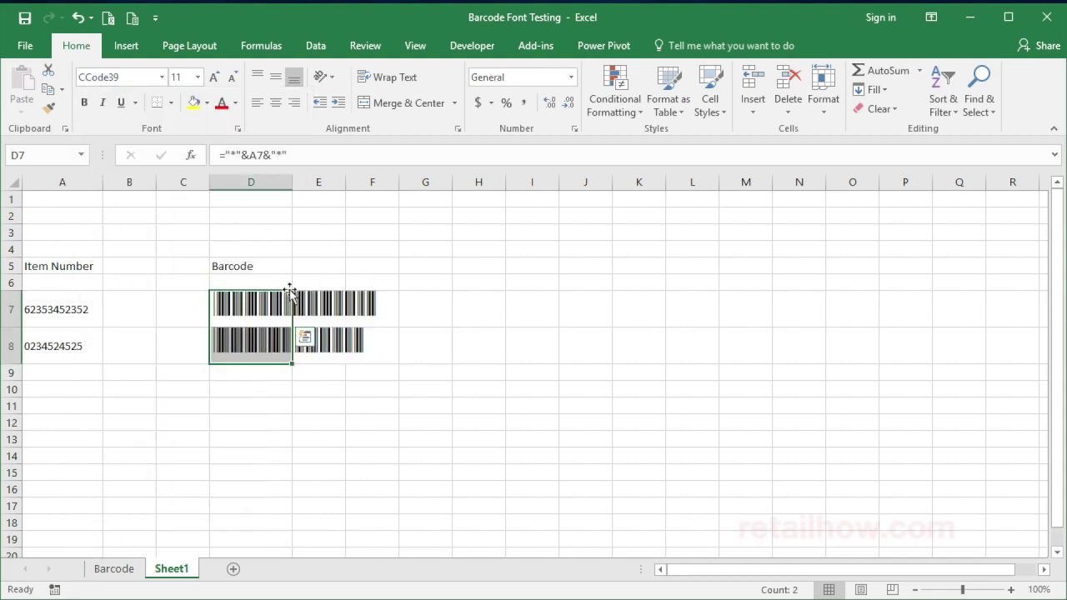
{"action": "left_click_drag", "start_coordinate": [293, 186], "coordinate": [416, 202]}
{"action": "left_click", "coordinate": [324, 409]}
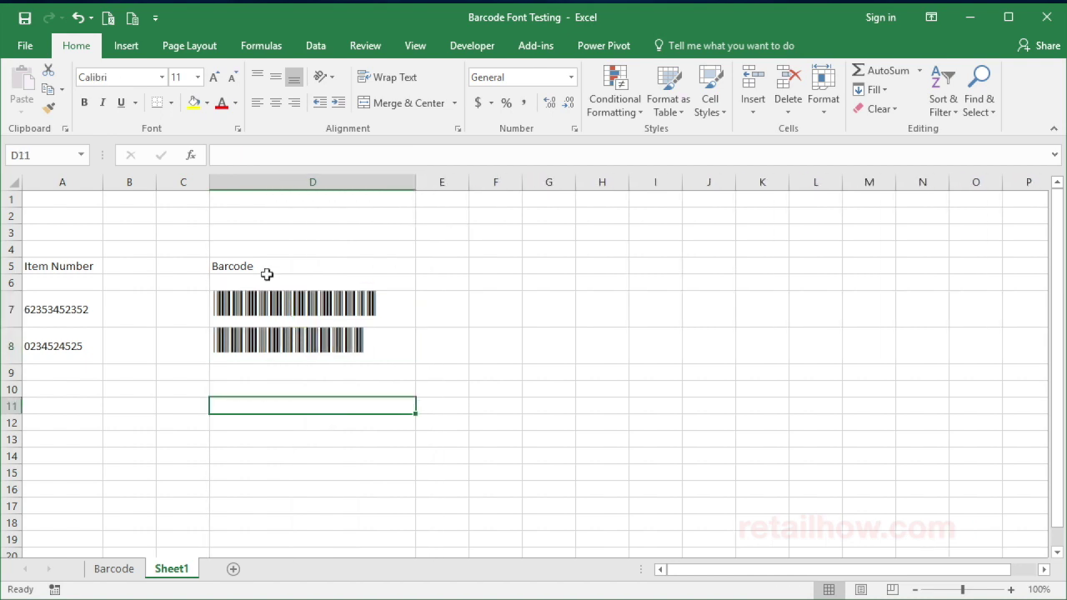
Review the fonts available for the barcode in D7.
{"action": "left_click", "coordinate": [255, 302]}
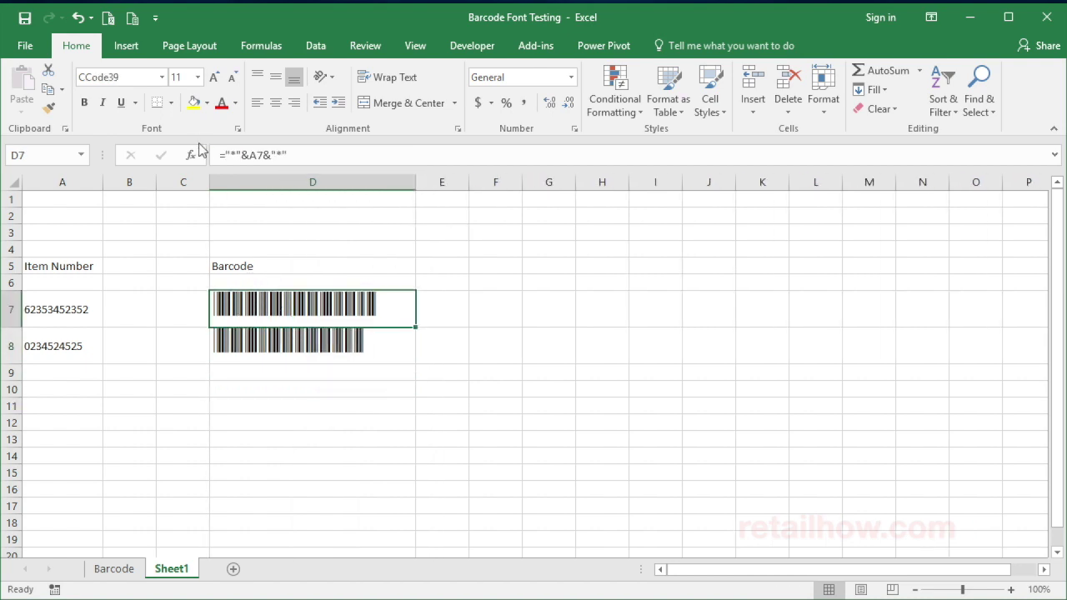
{"action": "left_click", "coordinate": [161, 76]}
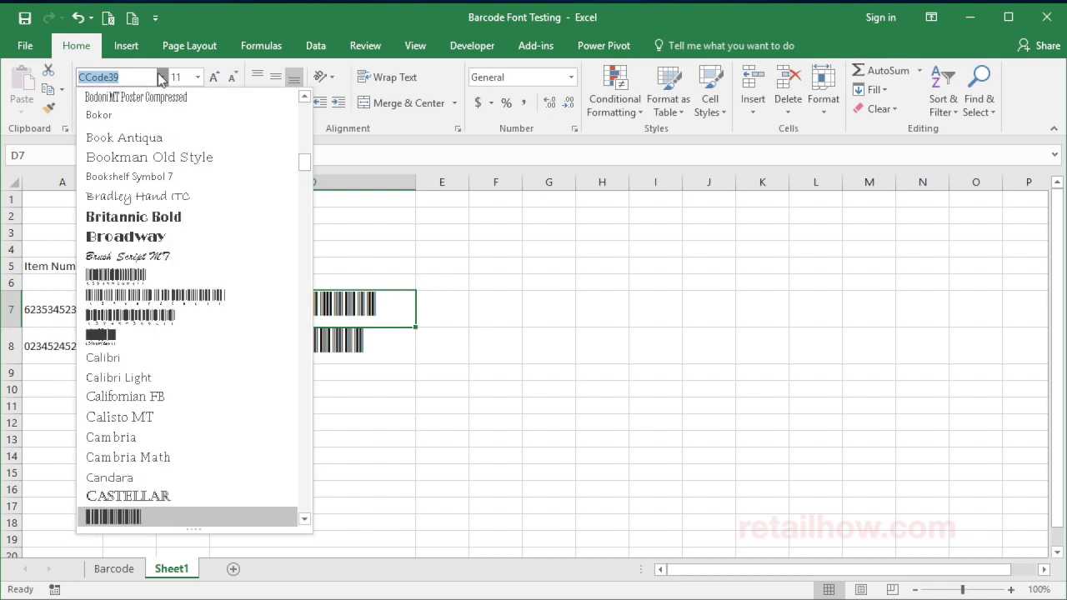
{"action": "left_click", "coordinate": [412, 255]}
Switch to the web browser and open dafont.com.
{"action": "left_click", "coordinate": [285, 459]}
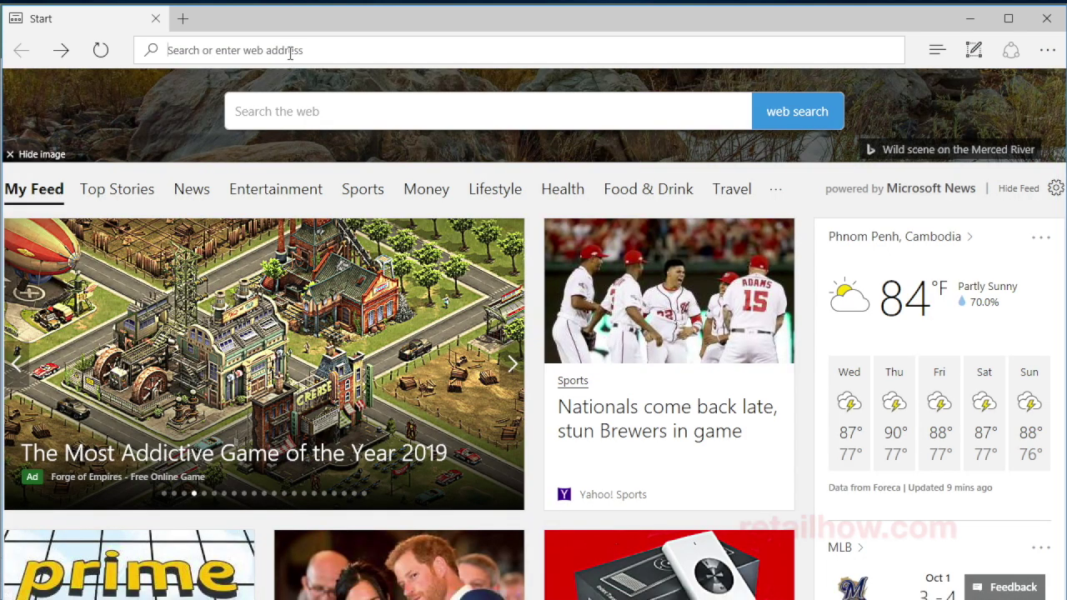
{"action": "left_click", "coordinate": [290, 51]}
{"action": "type", "text": "daf"}
{"action": "key", "text": "Return"}
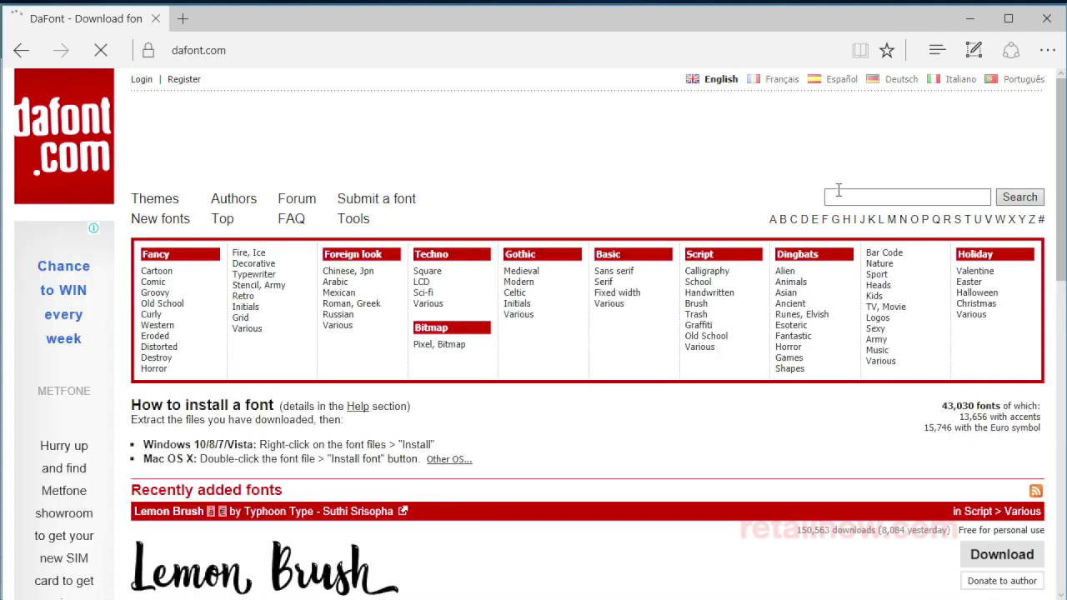
Open the Bar Code category under Dingbats and find the CCode39 font in the list.
{"action": "left_click", "coordinate": [886, 261]}
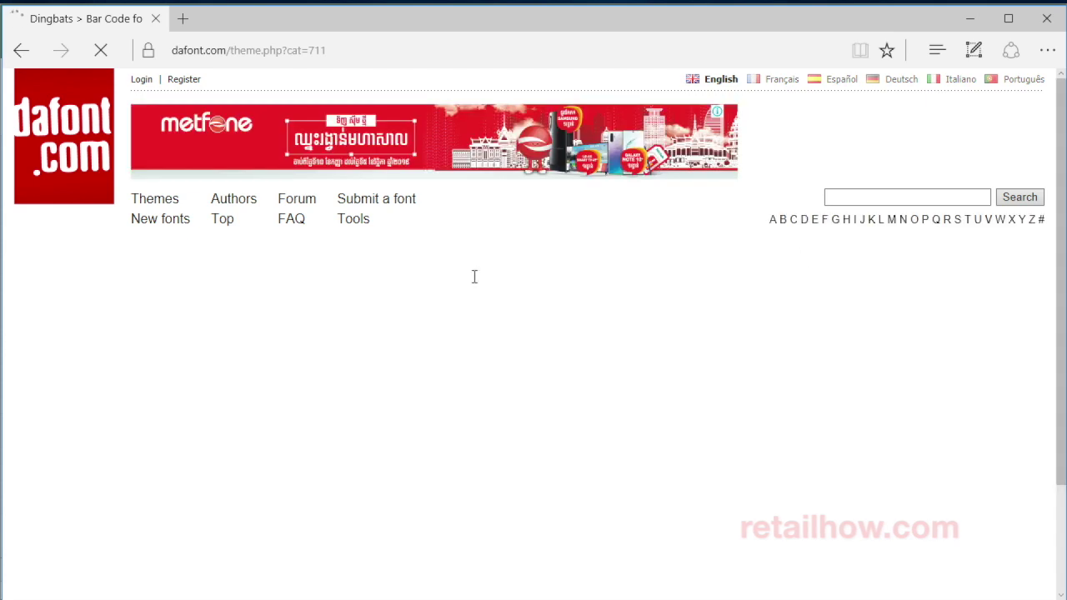
{"action": "scroll", "coordinate": [473, 277], "scroll_direction": "down", "scroll_amount": 1}
{"action": "scroll", "coordinate": [474, 276], "scroll_direction": "down", "scroll_amount": 3}
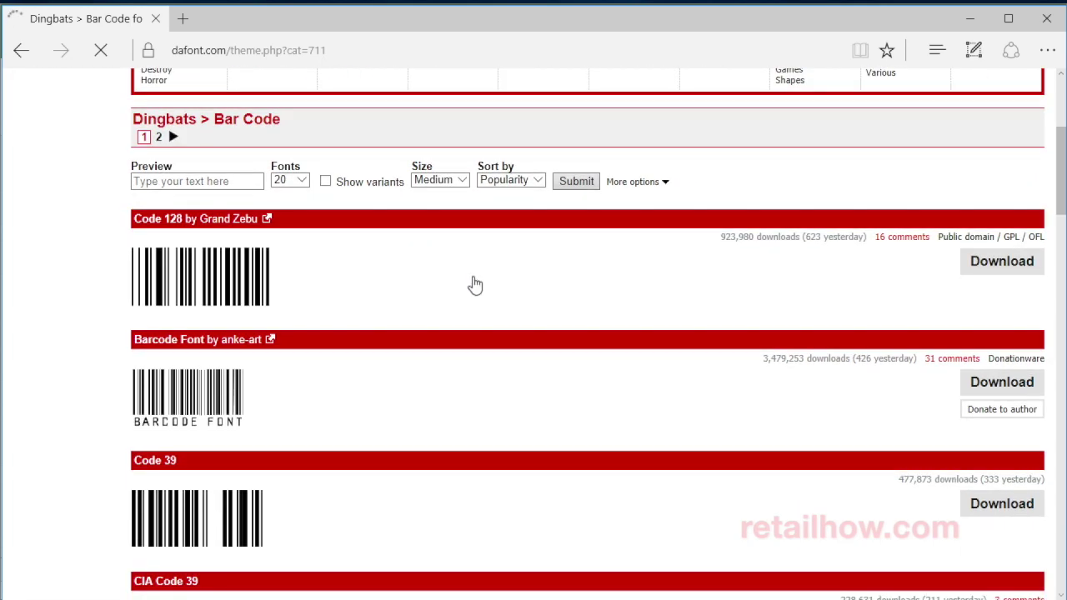
{"action": "scroll", "coordinate": [475, 285], "scroll_direction": "down", "scroll_amount": 5}
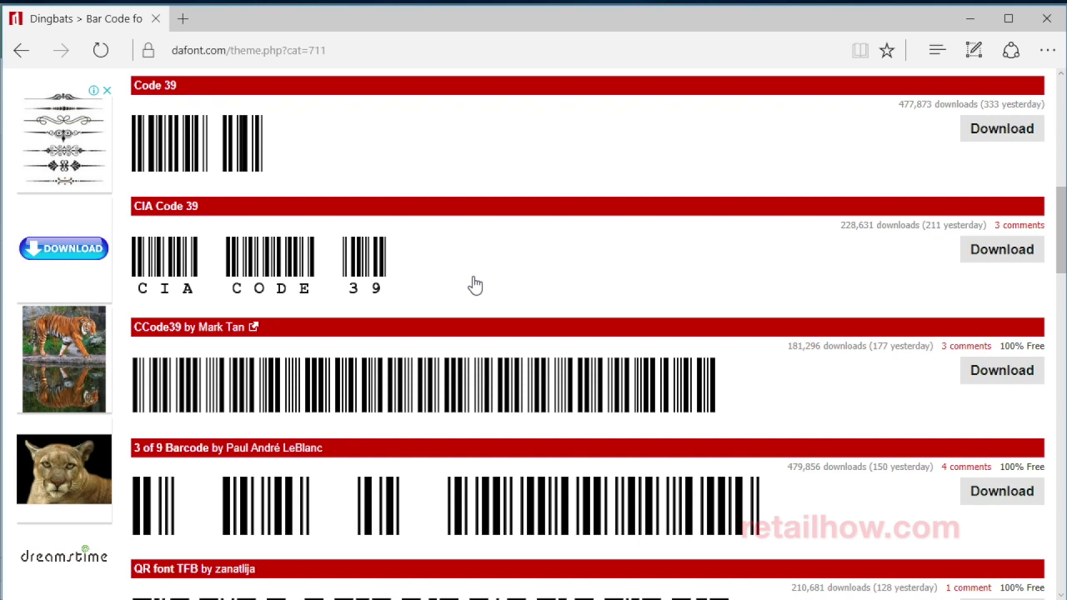
{"action": "scroll", "coordinate": [475, 285], "scroll_direction": "down", "scroll_amount": 1}
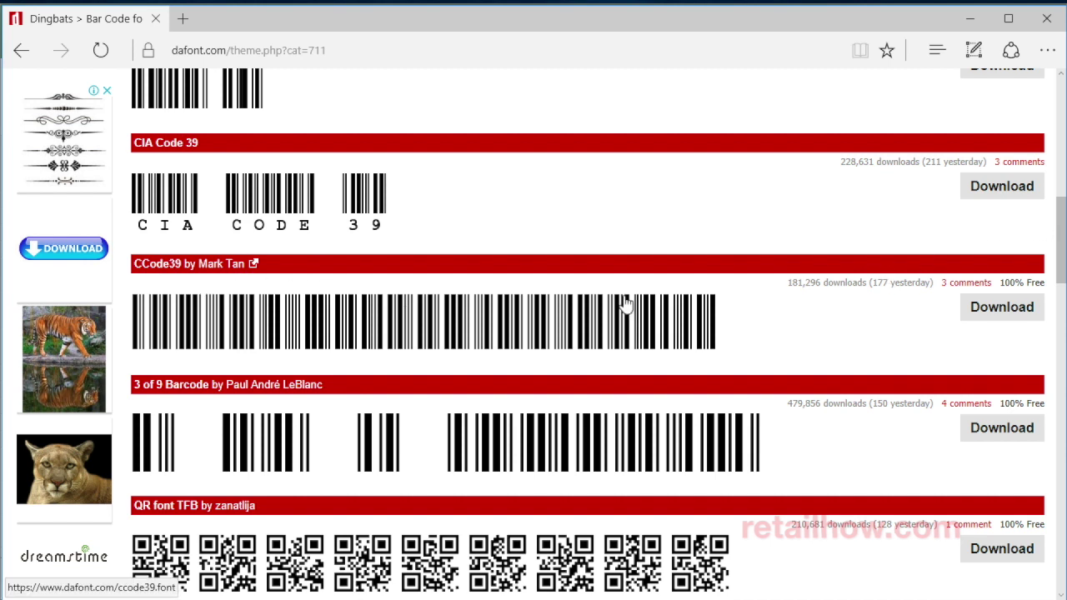
Download ccode39.zip for the CCode39 font, save it and open the downloaded archive.
{"action": "left_click", "coordinate": [1000, 310]}
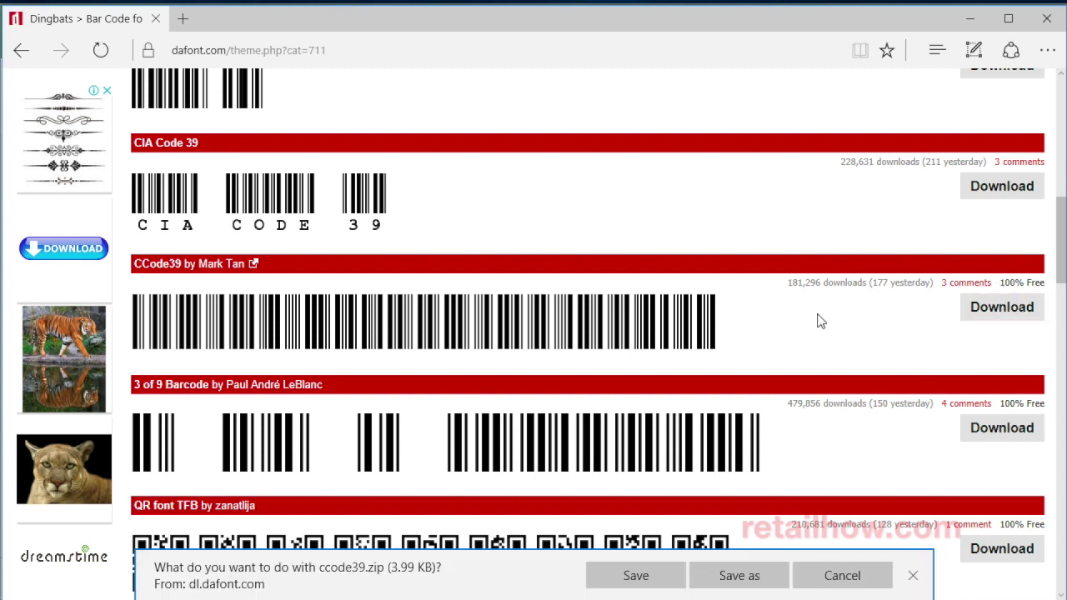
{"action": "left_click", "coordinate": [629, 577]}
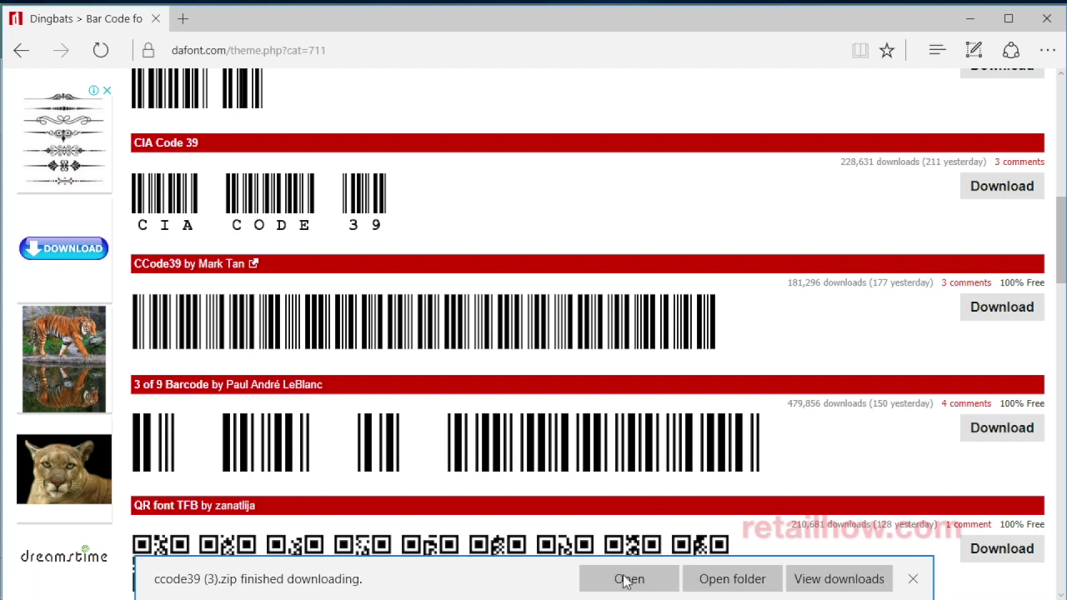
{"action": "left_click", "coordinate": [627, 580]}
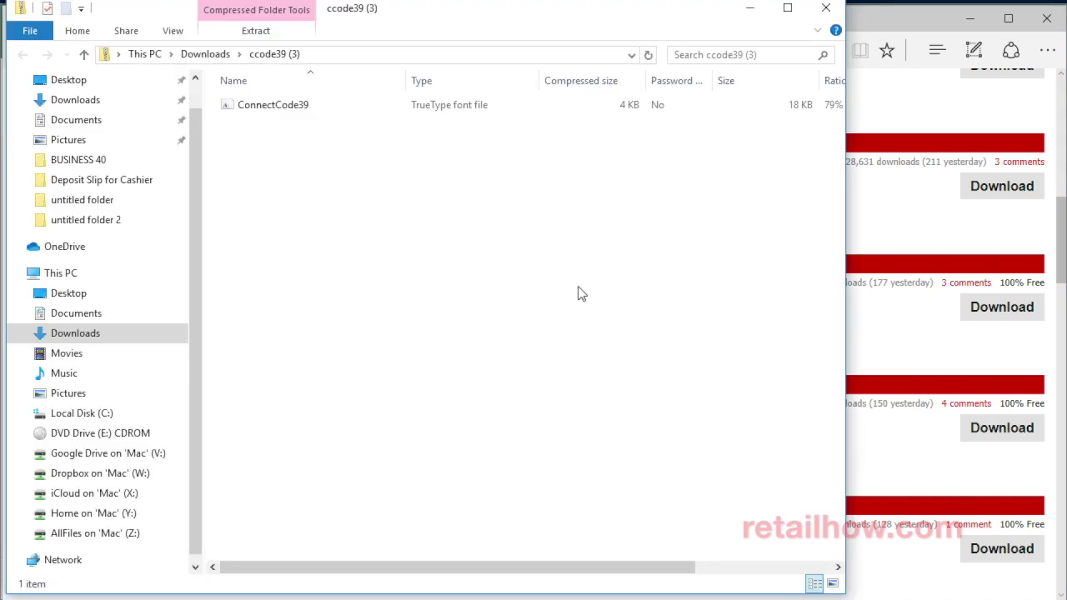
Open the Windows Fonts folder by searching for "Fonts" and copy the ConnectCode39 font file from the archive into it.
{"action": "left_click", "coordinate": [264, 109]}
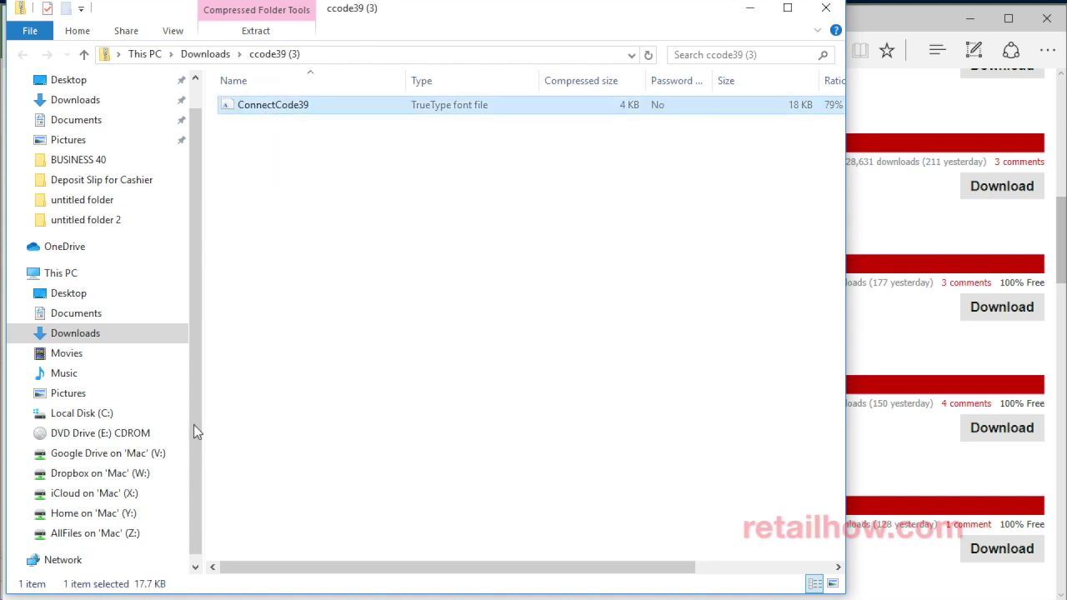
{"action": "left_click", "coordinate": [126, 578]}
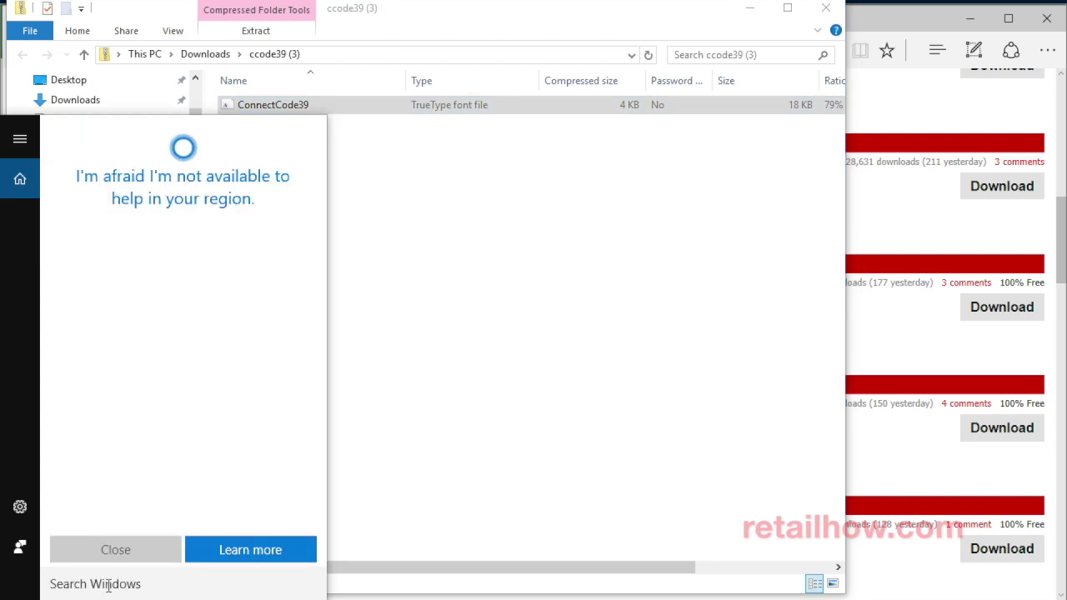
{"action": "type", "text": "Fonts"}
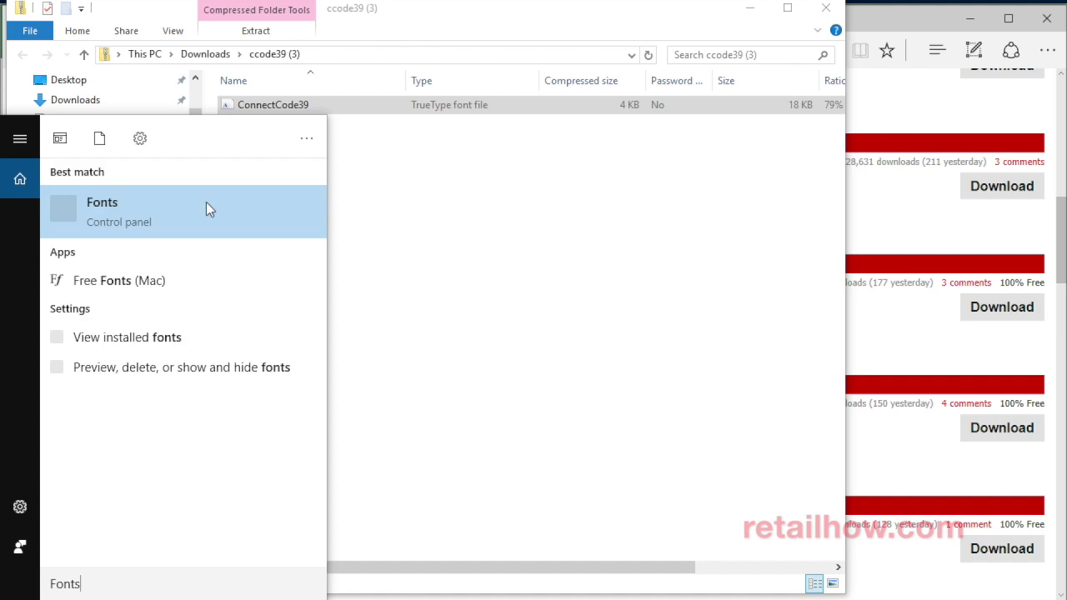
{"action": "left_click", "coordinate": [163, 217]}
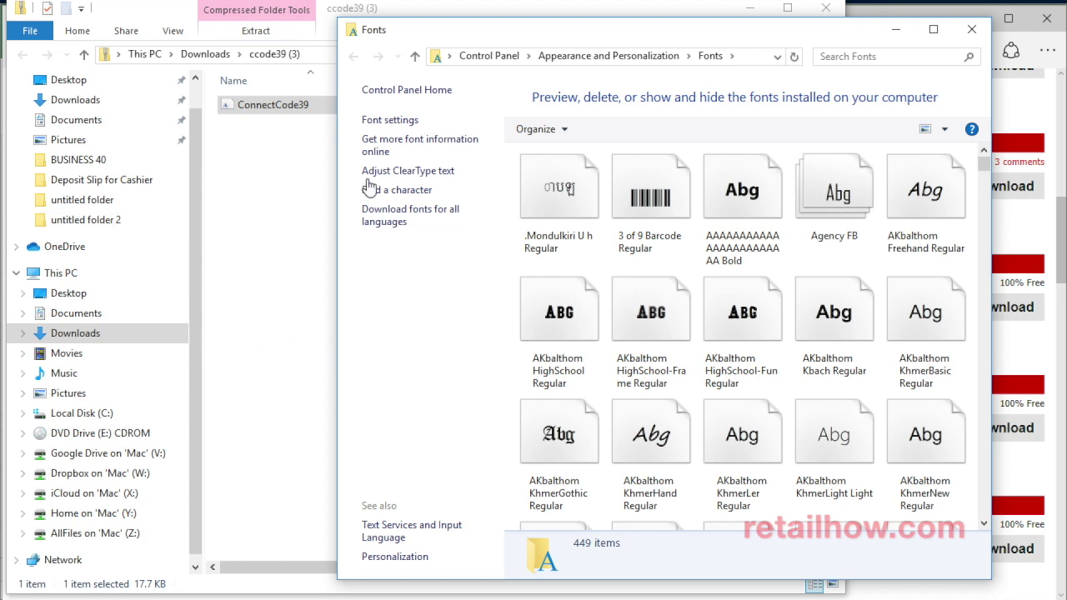
{"action": "left_click_drag", "start_coordinate": [266, 112], "coordinate": [690, 266]}
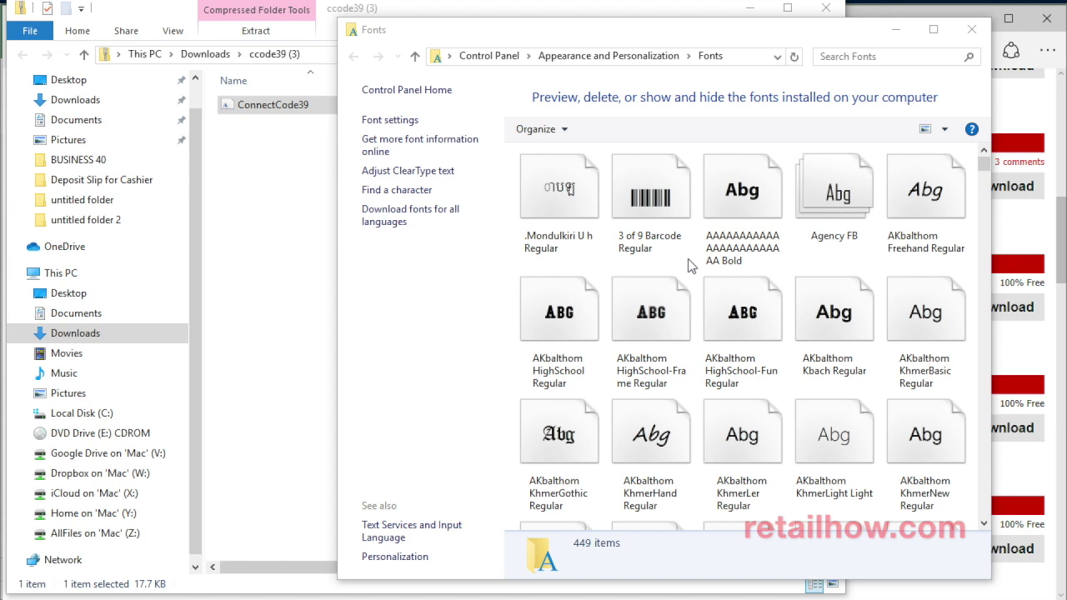
Close the Fonts and archive windows, minimize the browser and return to the Barcode Font Testing workbook in Excel.
{"action": "left_click", "coordinate": [974, 33]}
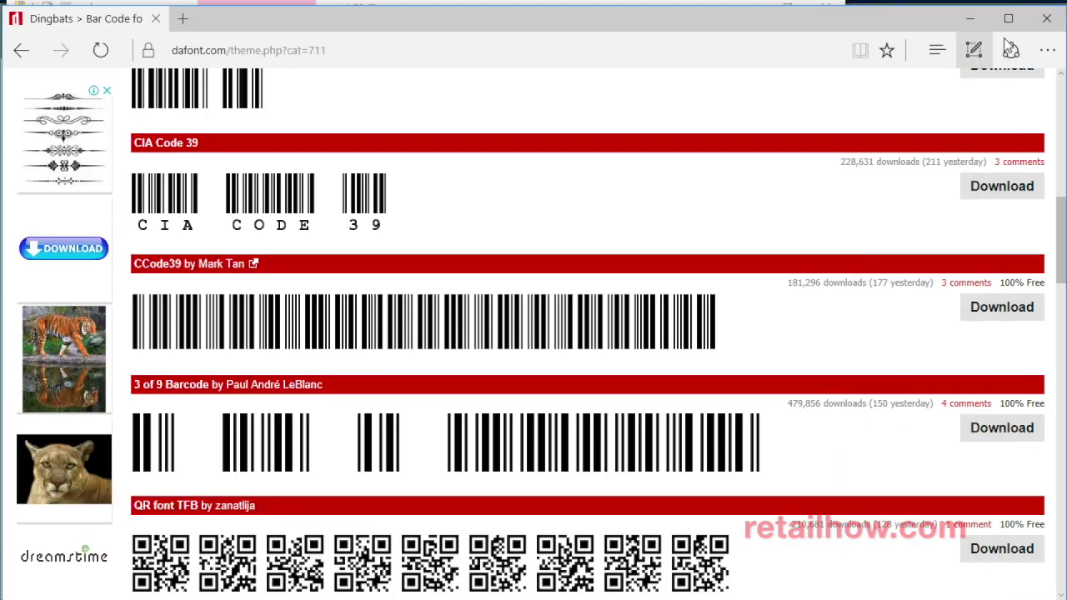
{"action": "left_click", "coordinate": [974, 50]}
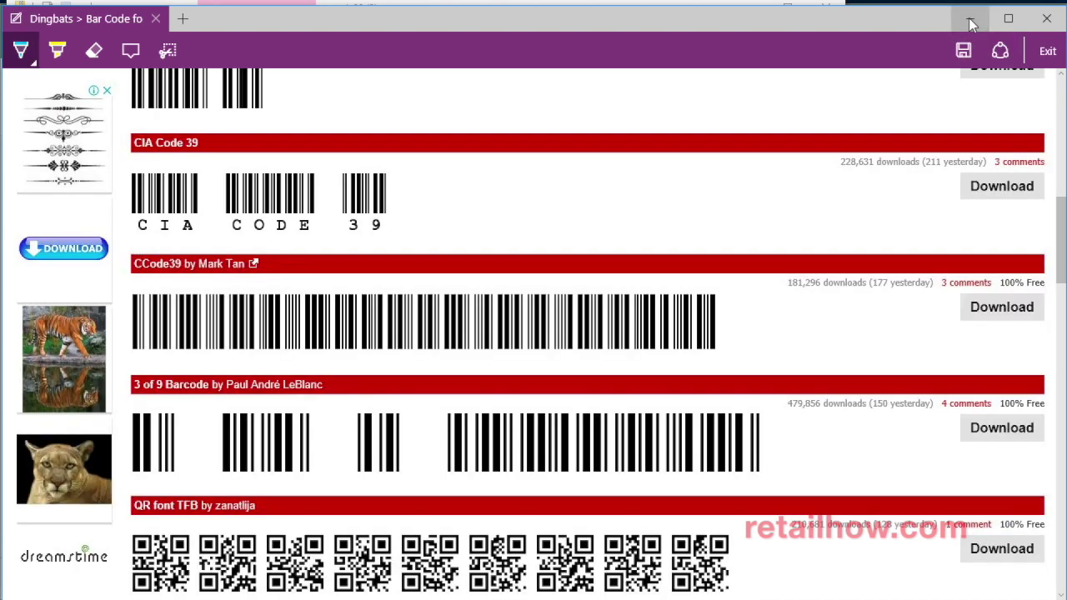
{"action": "left_click", "coordinate": [971, 20]}
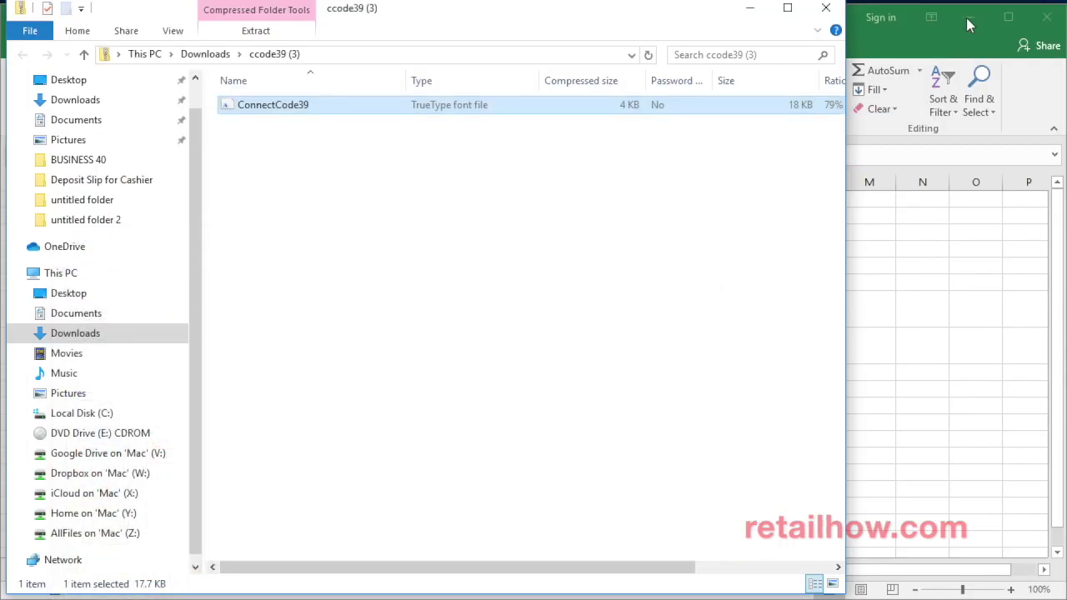
{"action": "left_click", "coordinate": [827, 10]}
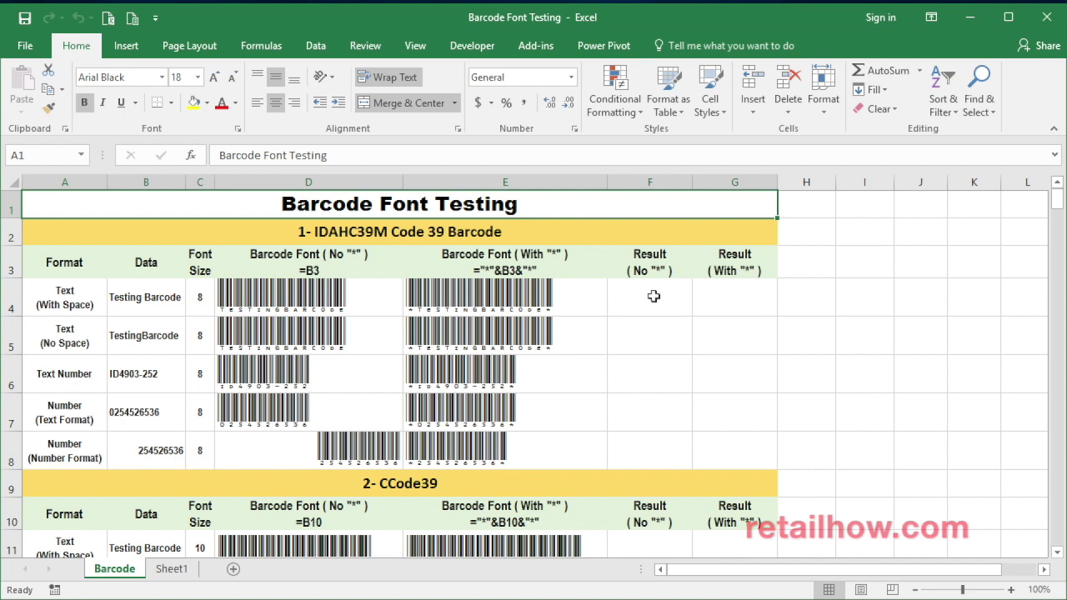
Examine the Format and Data columns of the IDAHC39M Code 39 section, covering B4:B8 and the barcode formula in D4.
{"action": "left_click", "coordinate": [69, 262]}
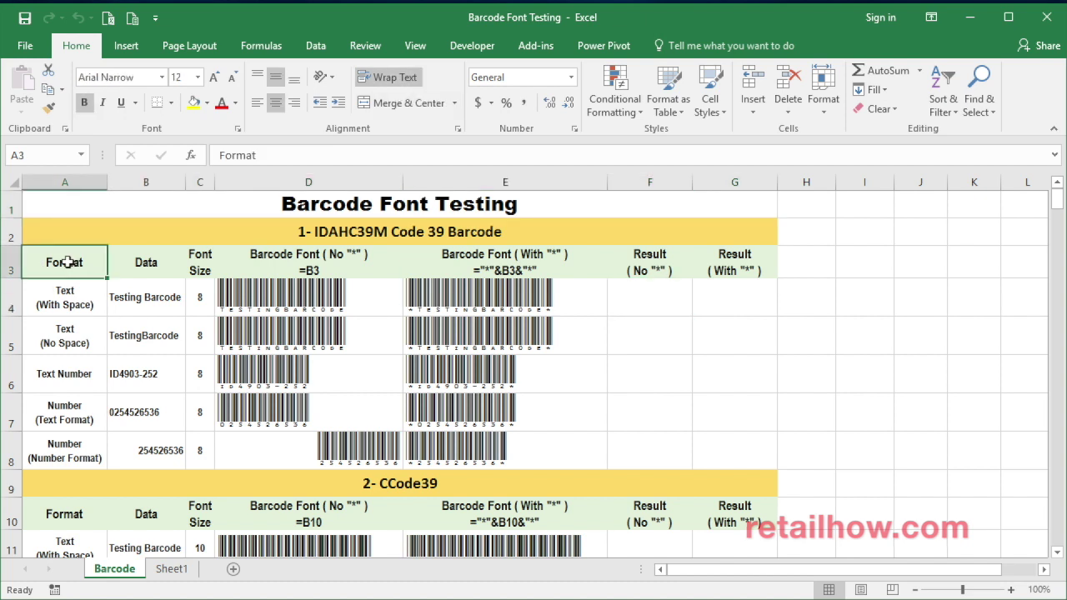
{"action": "left_click", "coordinate": [77, 304]}
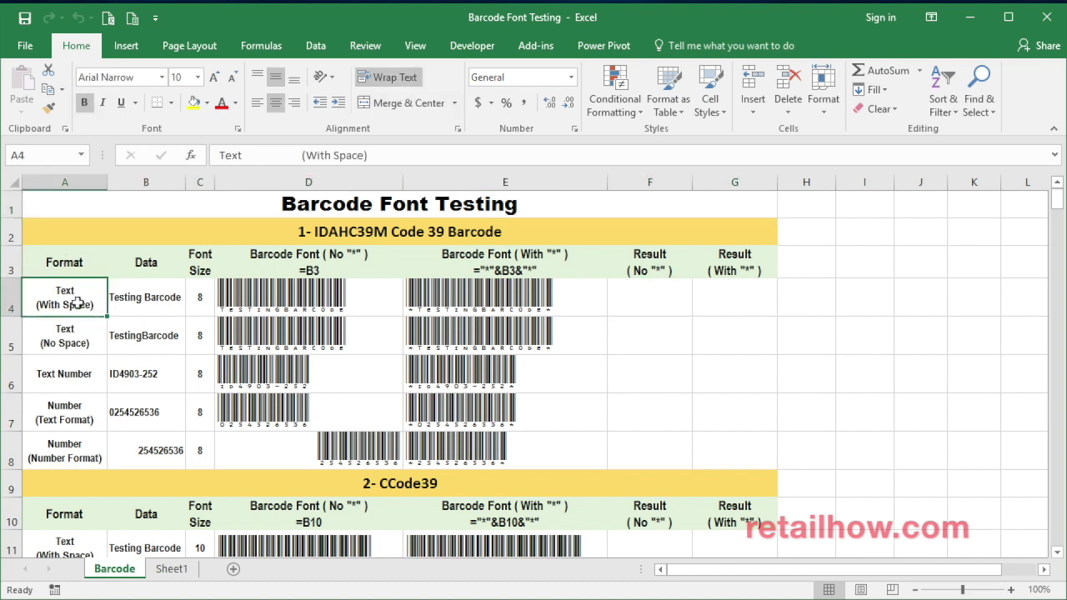
{"action": "left_click", "coordinate": [146, 306]}
{"action": "left_click", "coordinate": [147, 260]}
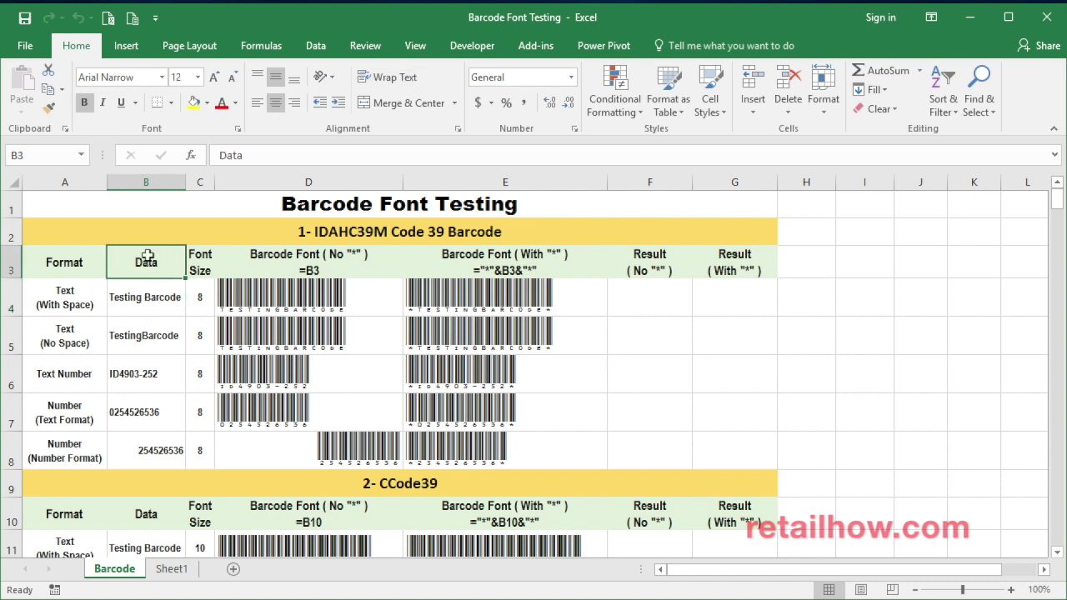
{"action": "left_click", "coordinate": [150, 188]}
{"action": "left_click", "coordinate": [150, 296]}
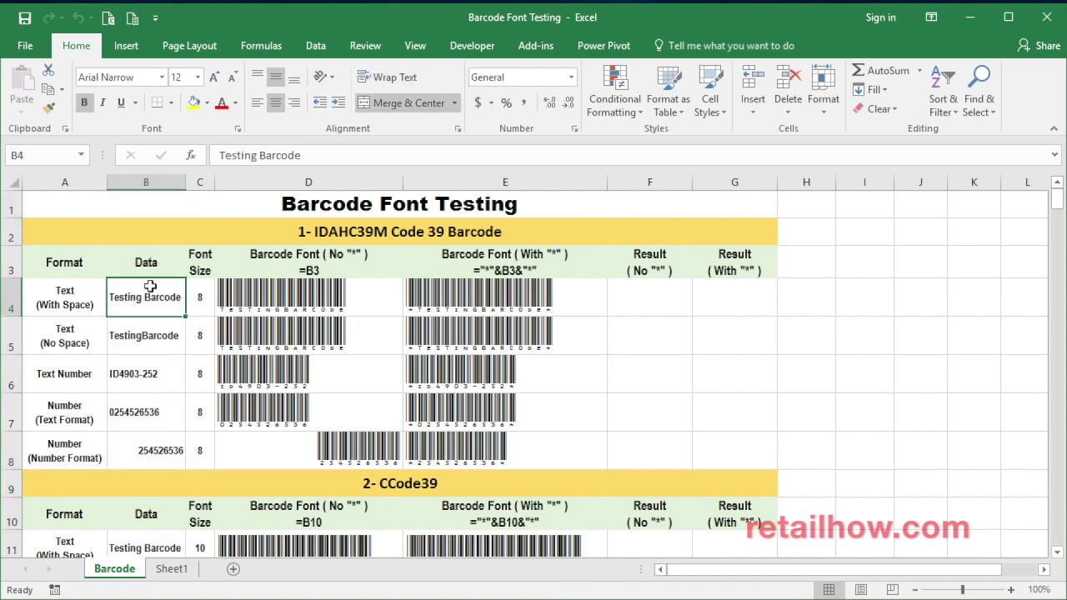
{"action": "left_click", "coordinate": [313, 302]}
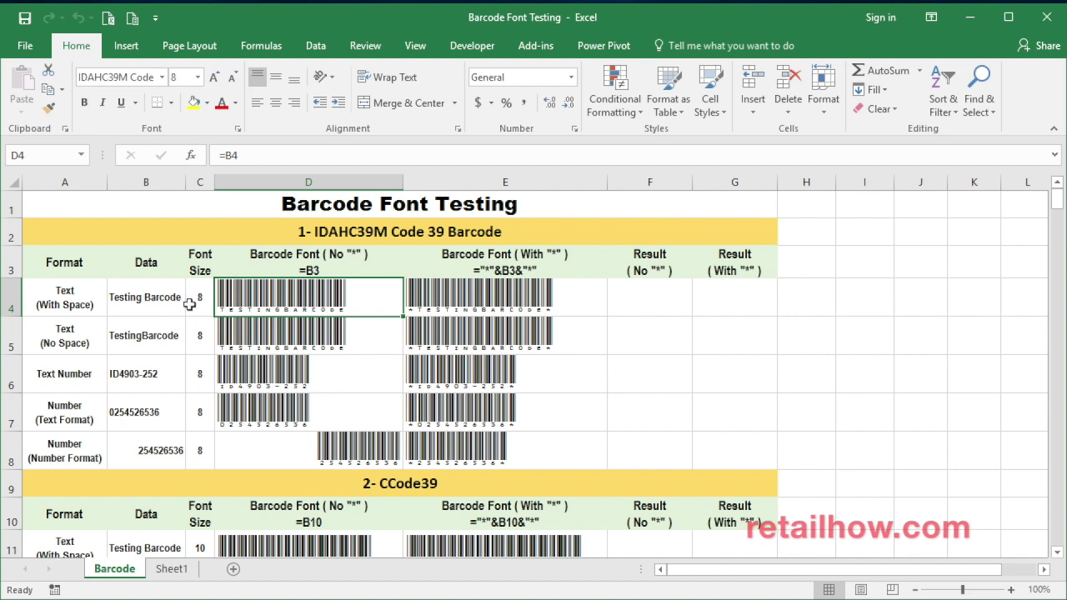
{"action": "left_click", "coordinate": [162, 300]}
{"action": "left_click", "coordinate": [281, 305]}
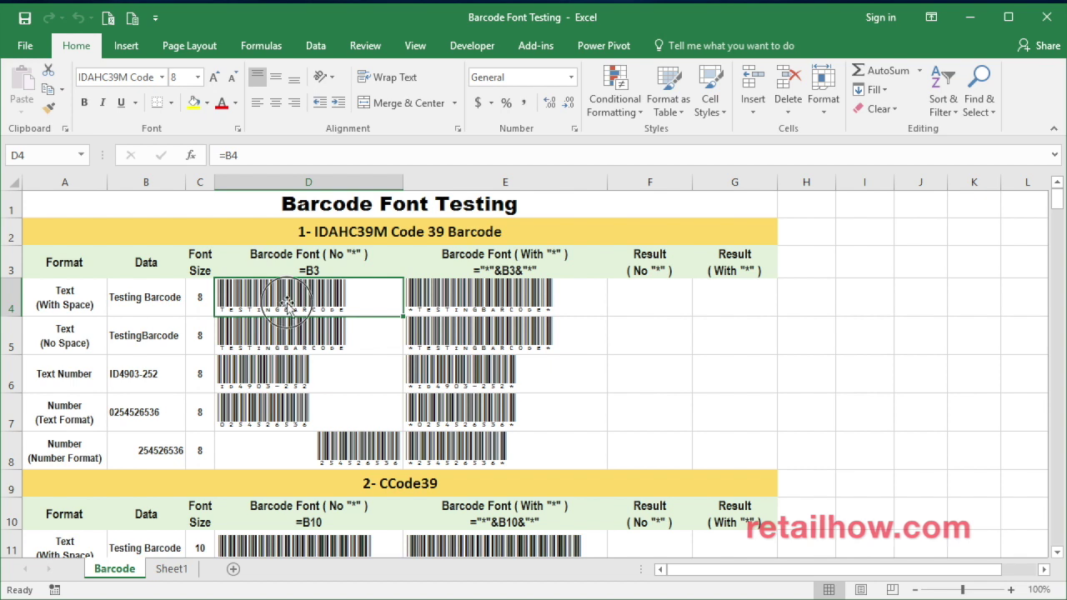
{"action": "left_click", "coordinate": [140, 290]}
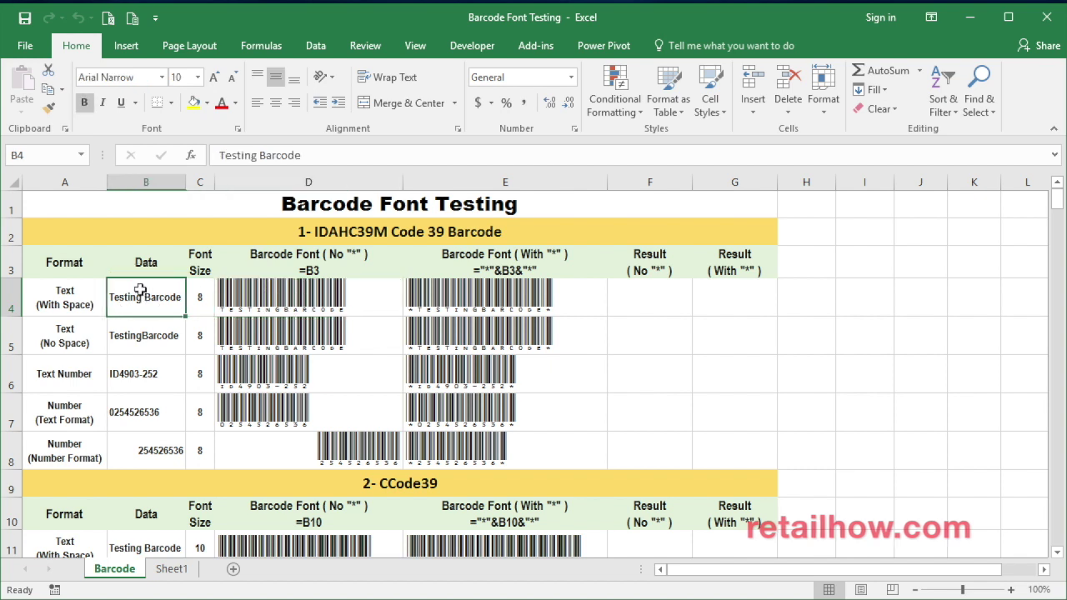
{"action": "left_click", "coordinate": [54, 307]}
{"action": "left_click", "coordinate": [167, 305]}
{"action": "left_click", "coordinate": [141, 343]}
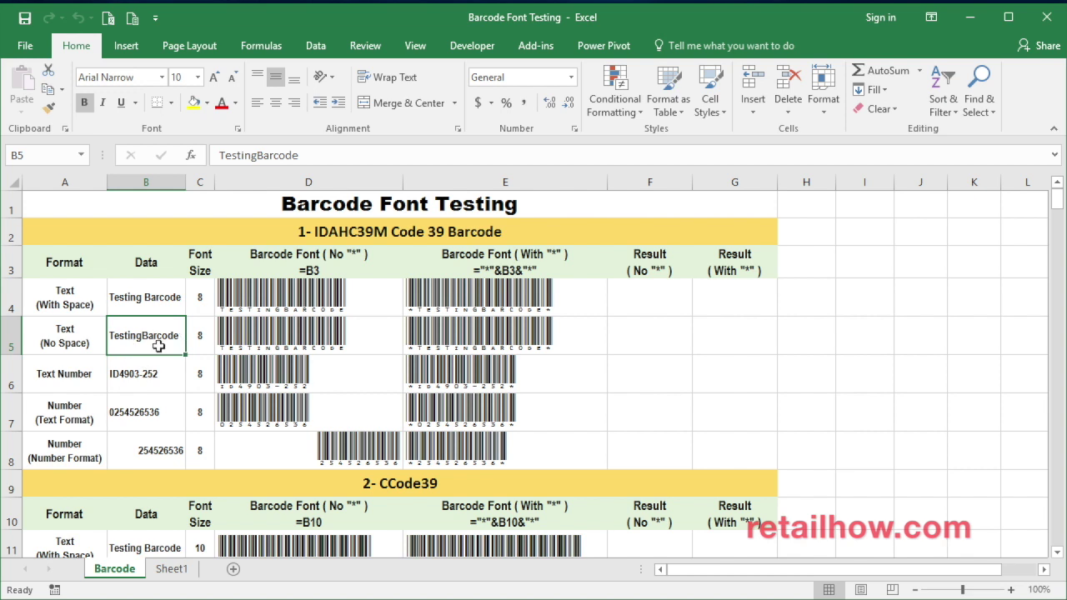
{"action": "left_click", "coordinate": [148, 372]}
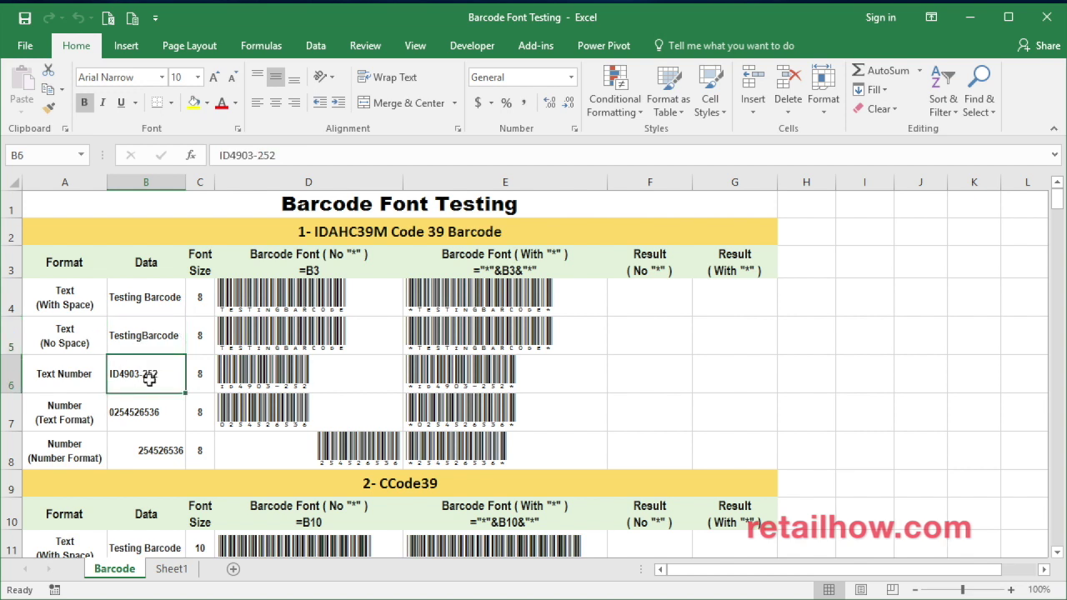
{"action": "left_click", "coordinate": [140, 417]}
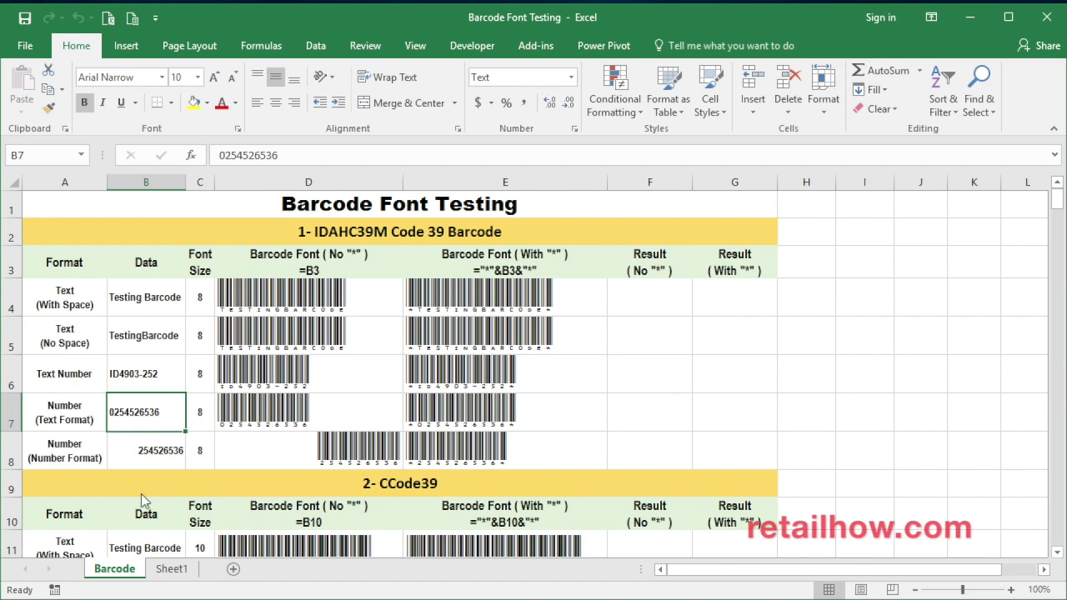
{"action": "left_click", "coordinate": [162, 452]}
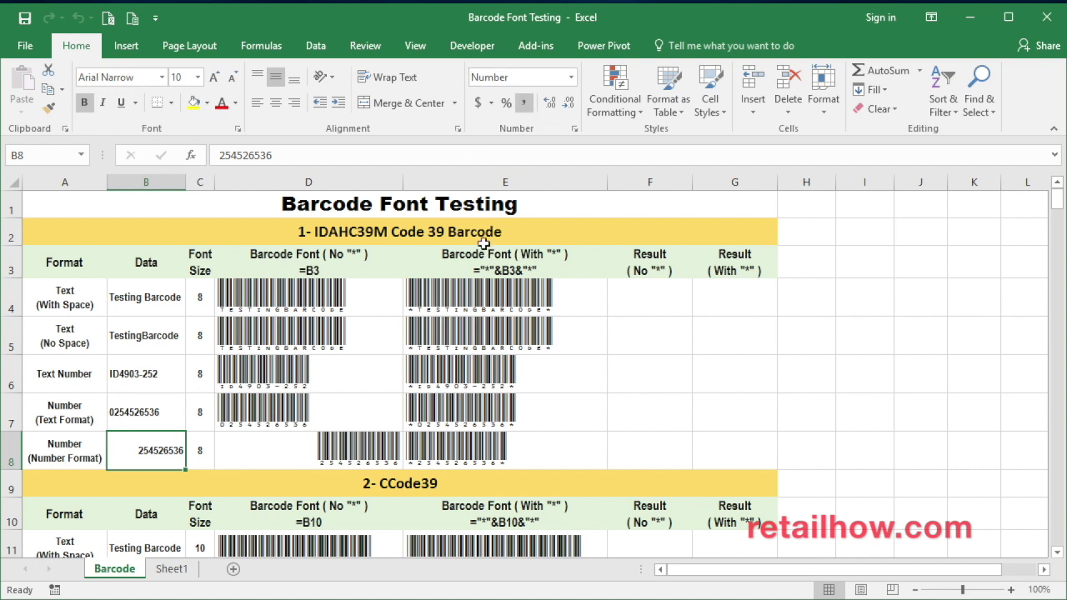
Compare the IDAHC39M barcode formulas without and with asterisks in D4 and E4 and their matching result cells F4 and G4.
{"action": "left_click", "coordinate": [419, 234]}
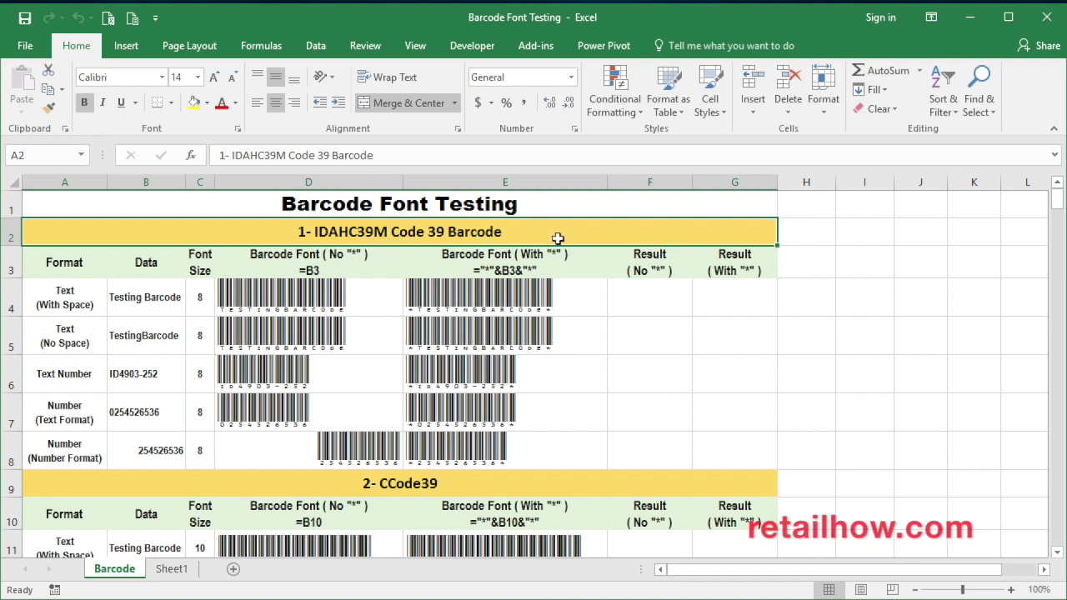
{"action": "left_click", "coordinate": [392, 292]}
{"action": "left_click", "coordinate": [453, 281]}
{"action": "left_click", "coordinate": [676, 302]}
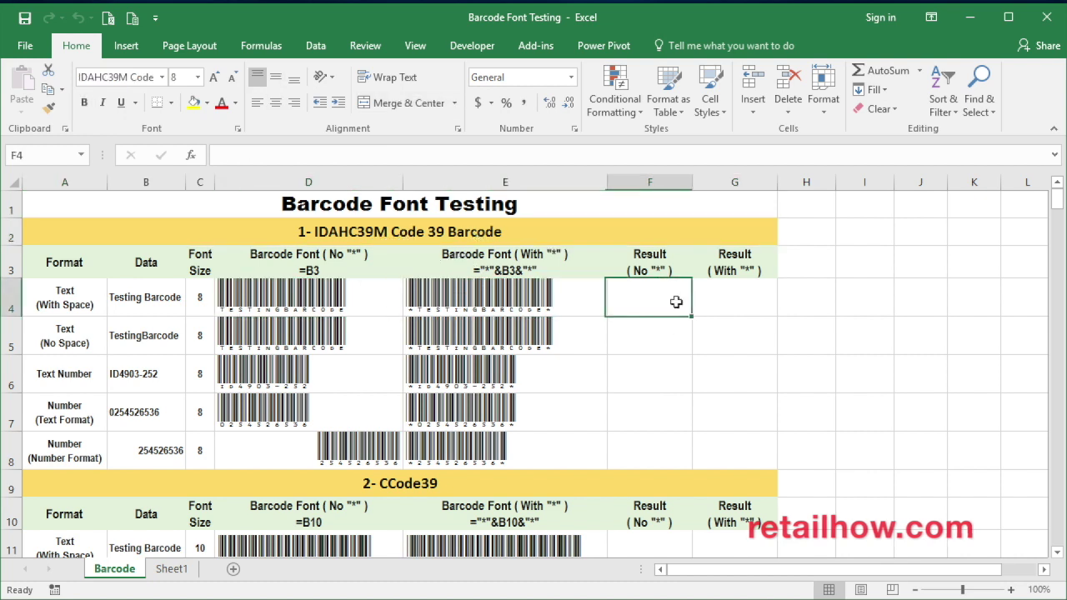
{"action": "left_click", "coordinate": [397, 306]}
{"action": "left_click", "coordinate": [456, 303]}
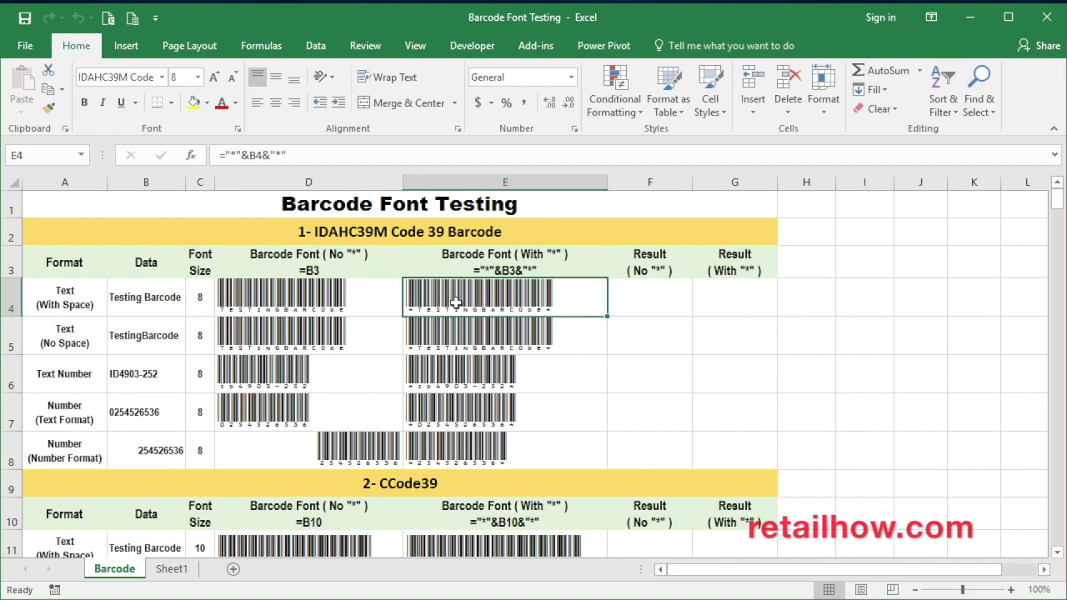
{"action": "left_click", "coordinate": [353, 292]}
{"action": "left_click", "coordinate": [467, 291]}
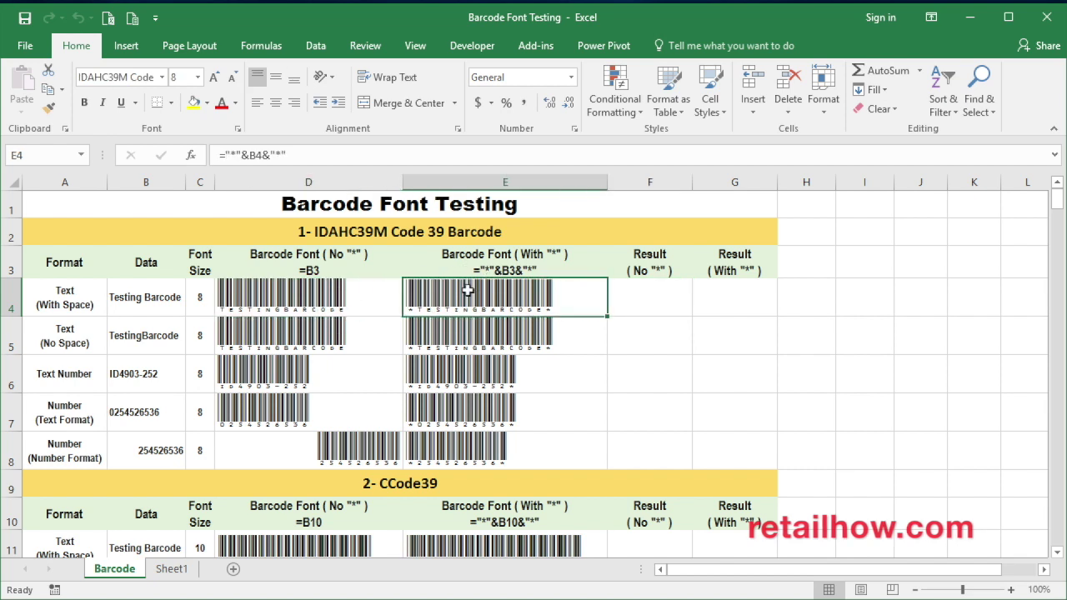
{"action": "left_click", "coordinate": [621, 296]}
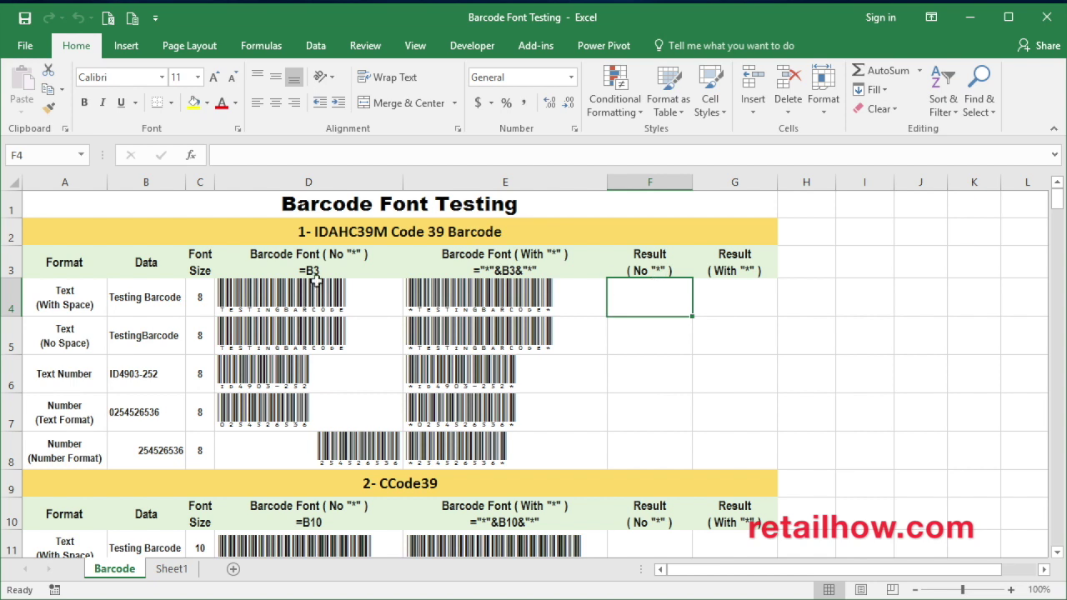
{"action": "left_click", "coordinate": [355, 290]}
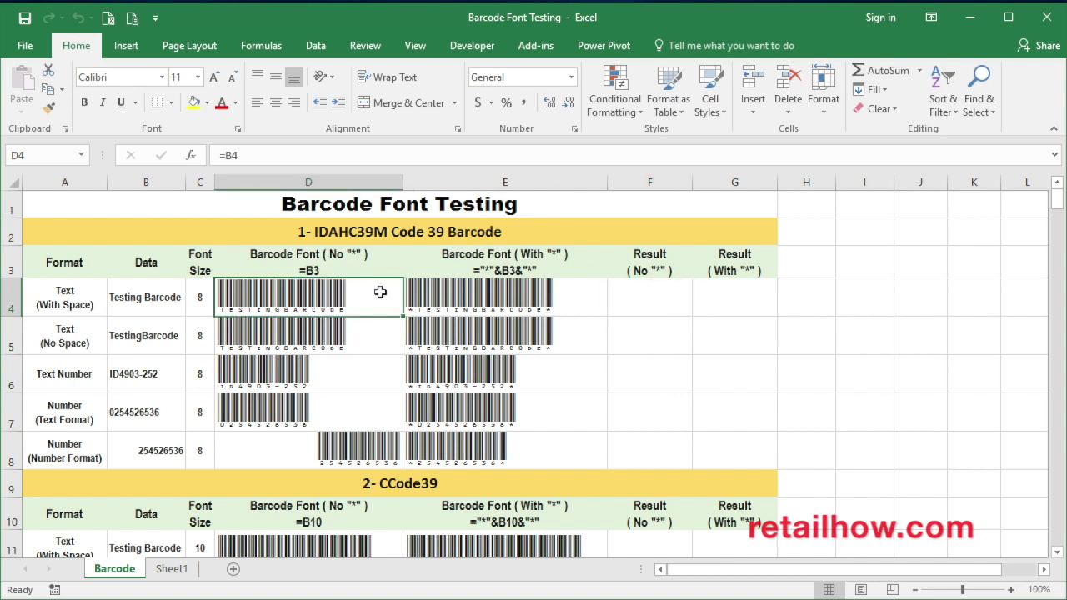
{"action": "left_click", "coordinate": [711, 267]}
{"action": "left_click", "coordinate": [732, 300]}
{"action": "left_click", "coordinate": [529, 295]}
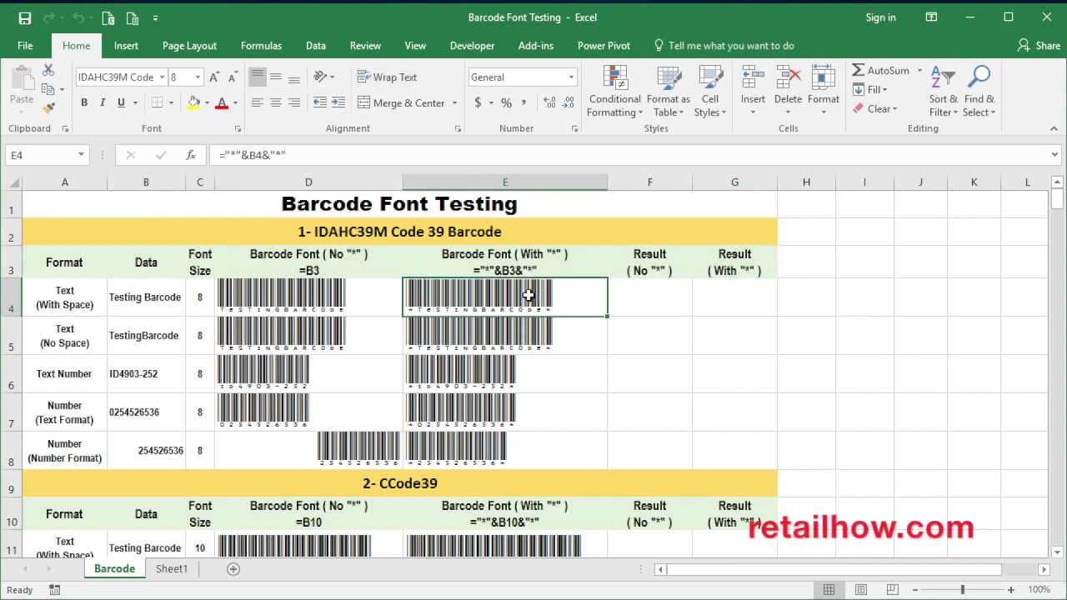
{"action": "left_click", "coordinate": [733, 292]}
Enter the scan results in the Result (With "*") column: TESTINGBARCOD in G4 and TESTINBARCODE in G5.
{"action": "left_click", "coordinate": [665, 297]}
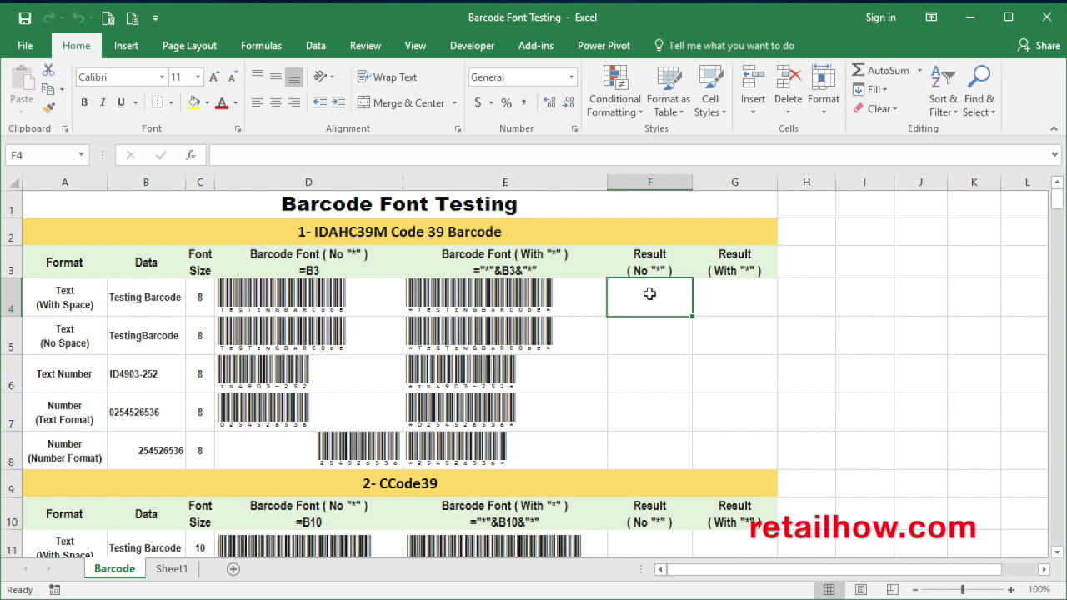
{"action": "key", "text": "Right"}
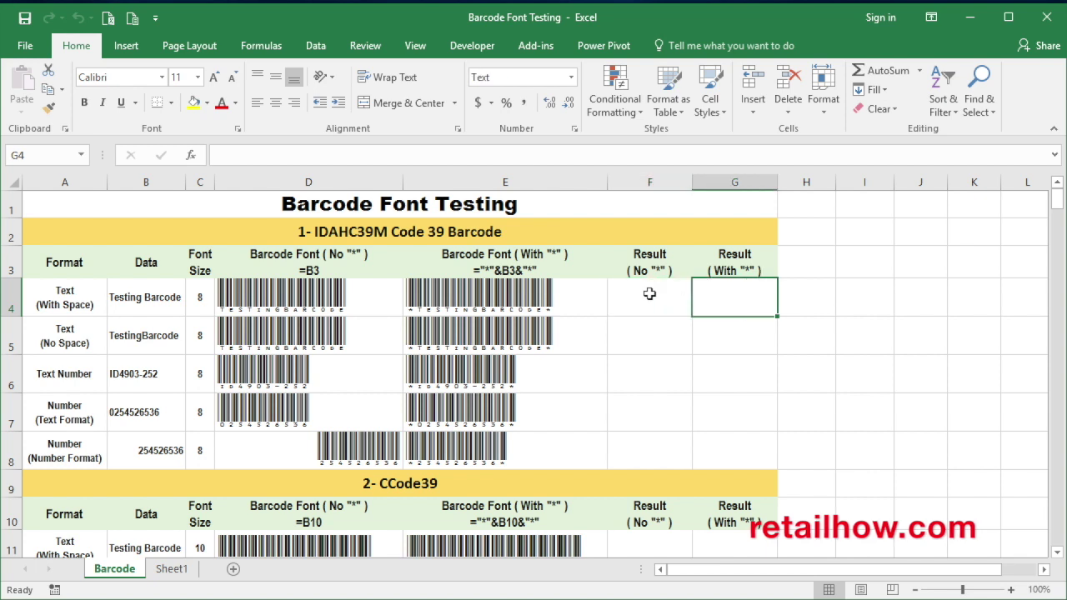
{"action": "type", "text": "TESTINGBARCOD"}
{"action": "key", "text": "Return"}
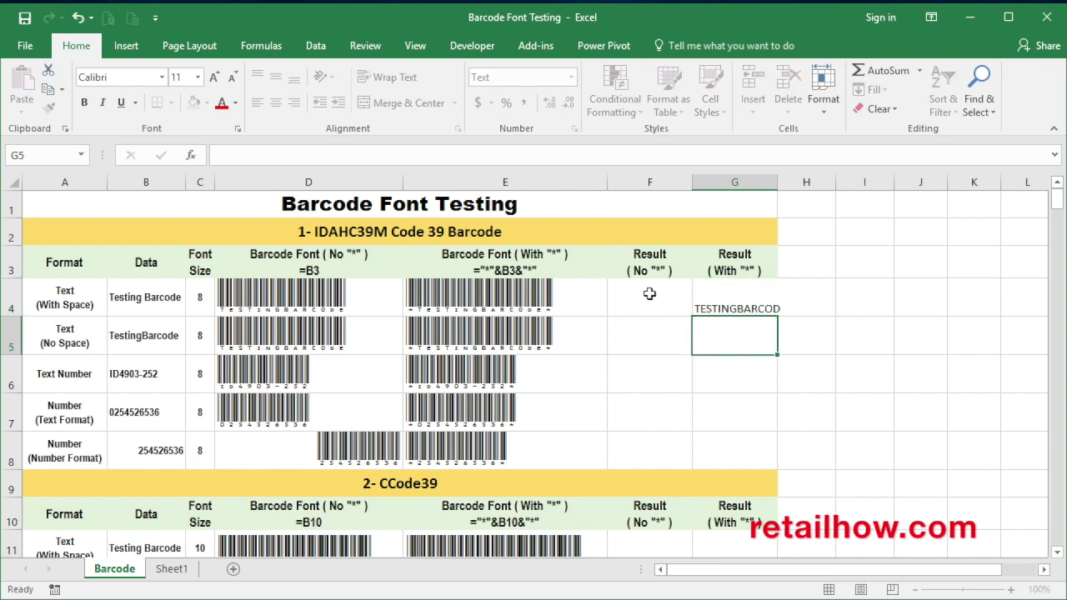
{"action": "type", "text": "TESTINBARCODE"}
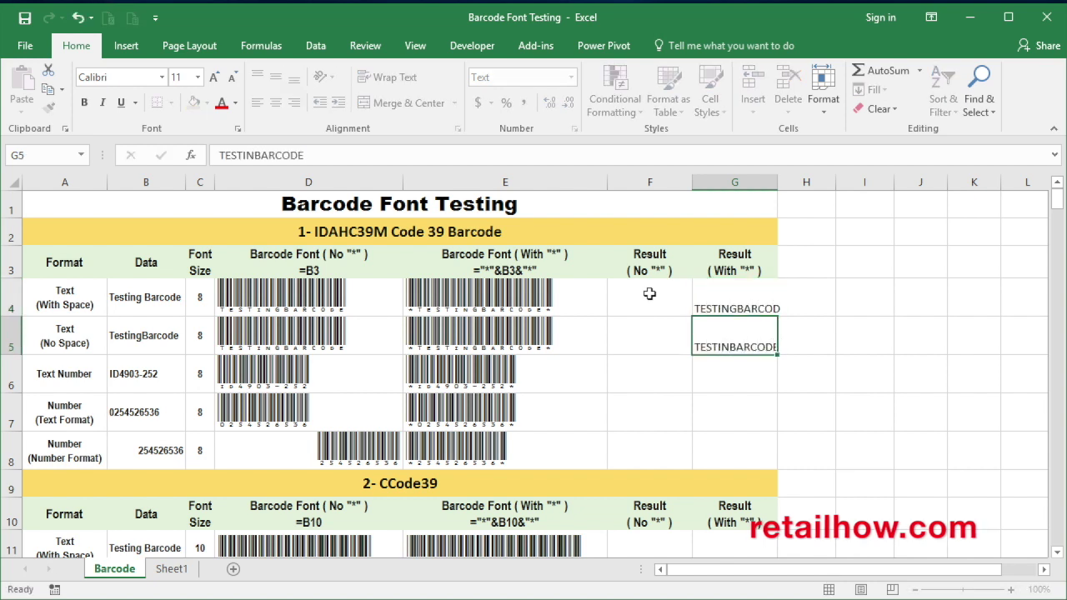
{"action": "key", "text": "Return"}
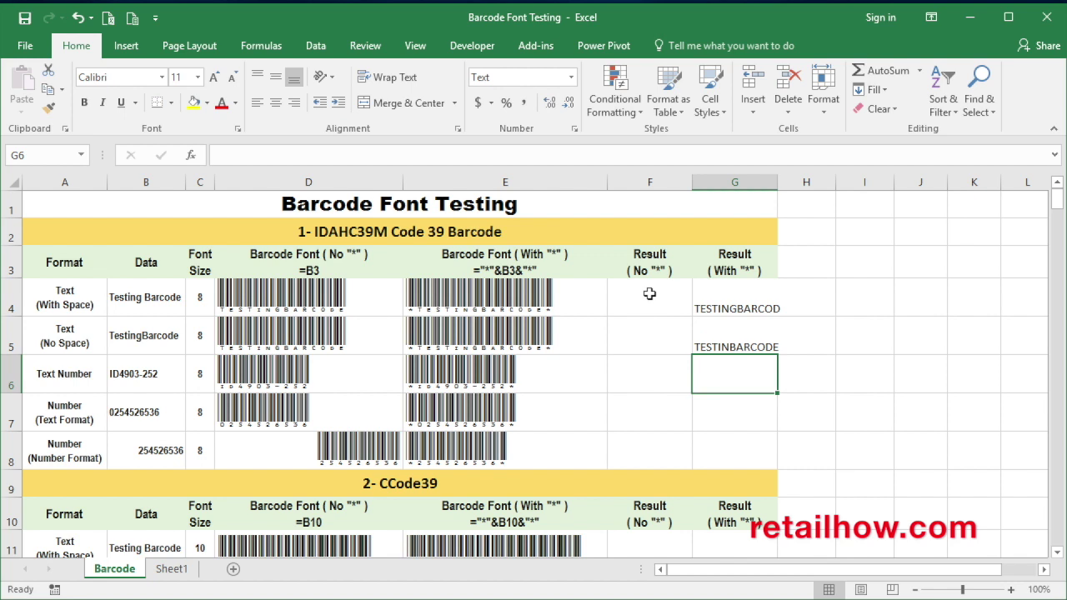
Enter the remaining IDAHC39M scan results with asterisks: ID490-22 in G6, 025452536 in G7 and 254526536 in G8.
{"action": "type", "text": "ID490-22"}
{"action": "key", "text": "Return"}
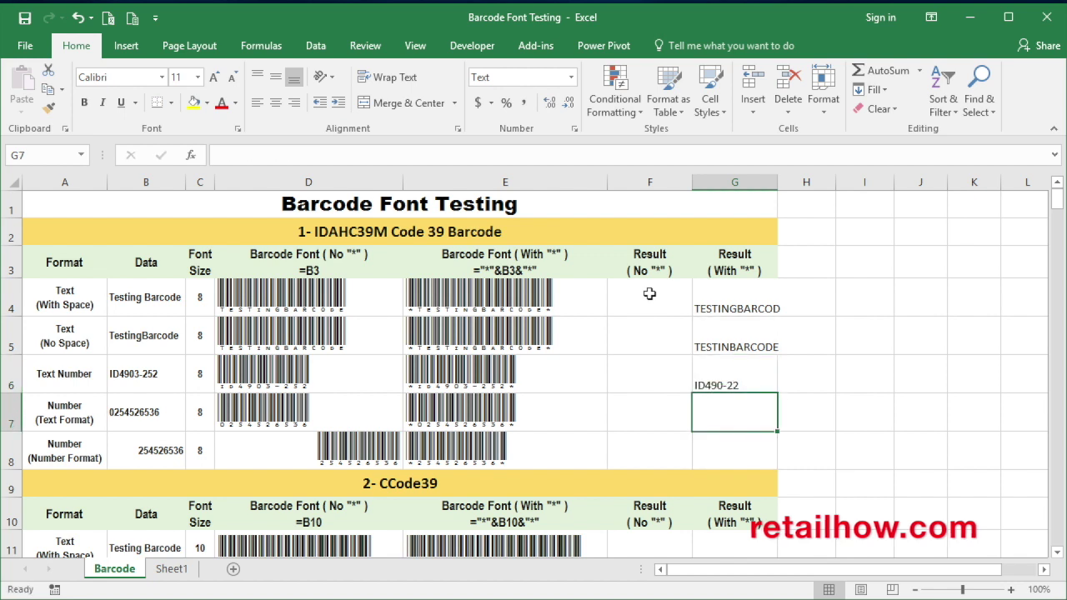
{"action": "type", "text": "025452536"}
{"action": "key", "text": "Return"}
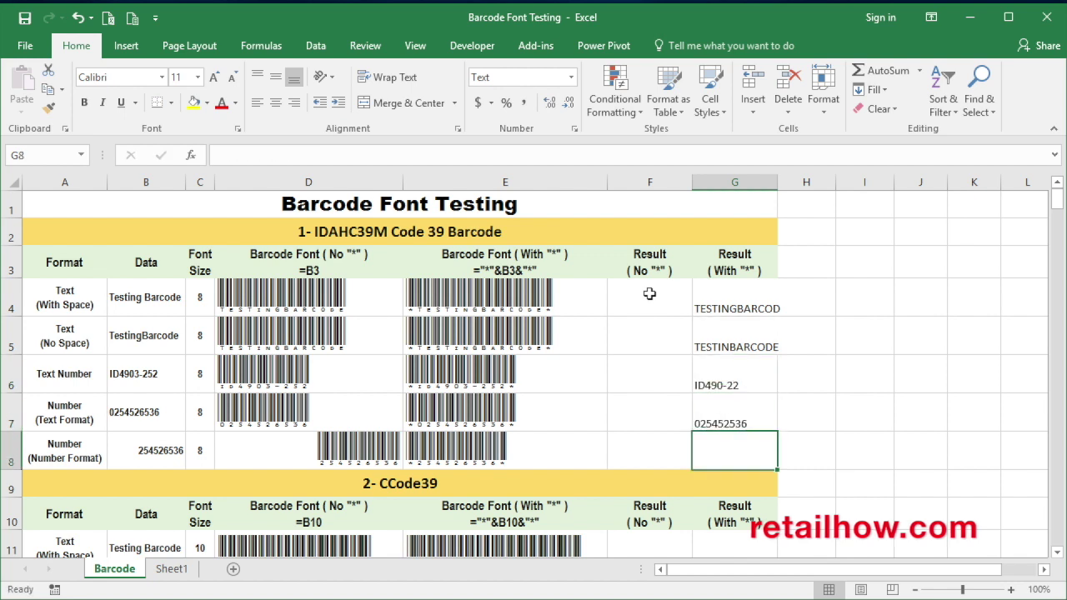
{"action": "type", "text": "254526536"}
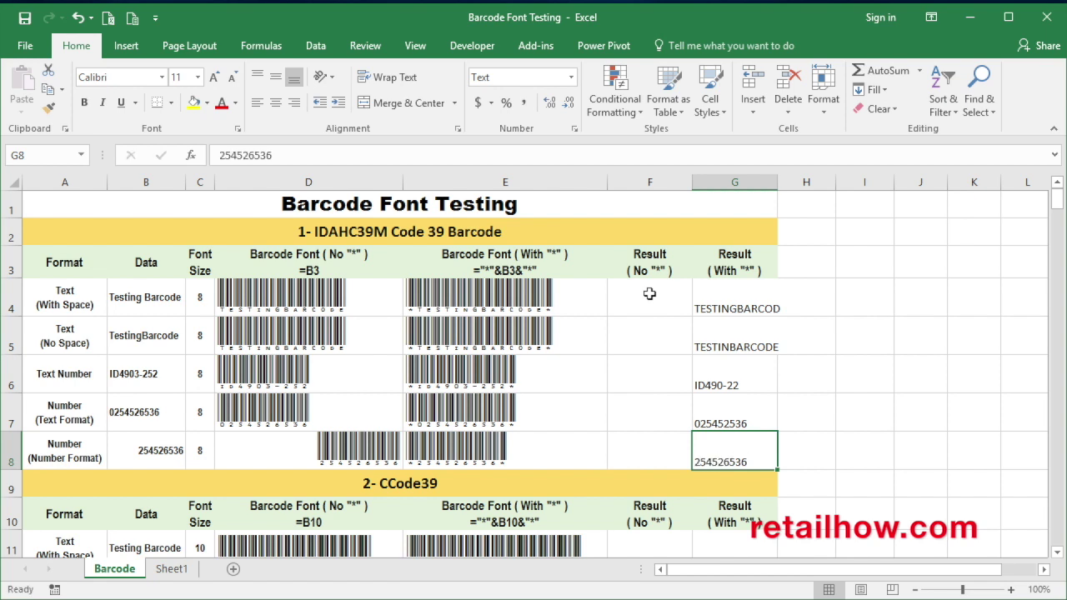
{"action": "key", "text": "Return"}
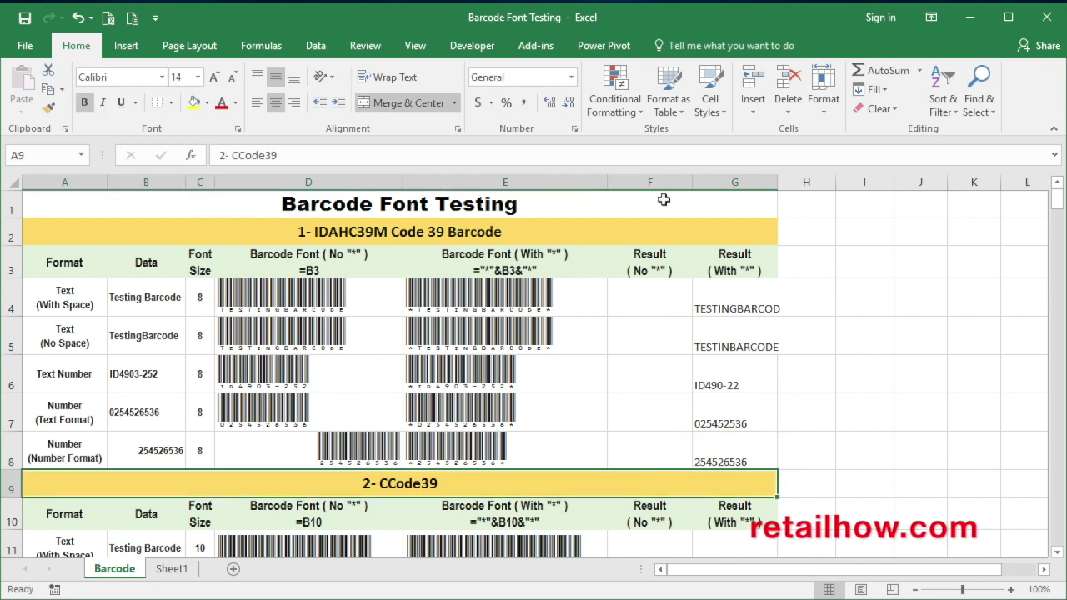
Compare the IDAHC39M scan results in G4:G6 with the original text in the Data column, starting at B4.
{"action": "left_click", "coordinate": [532, 236]}
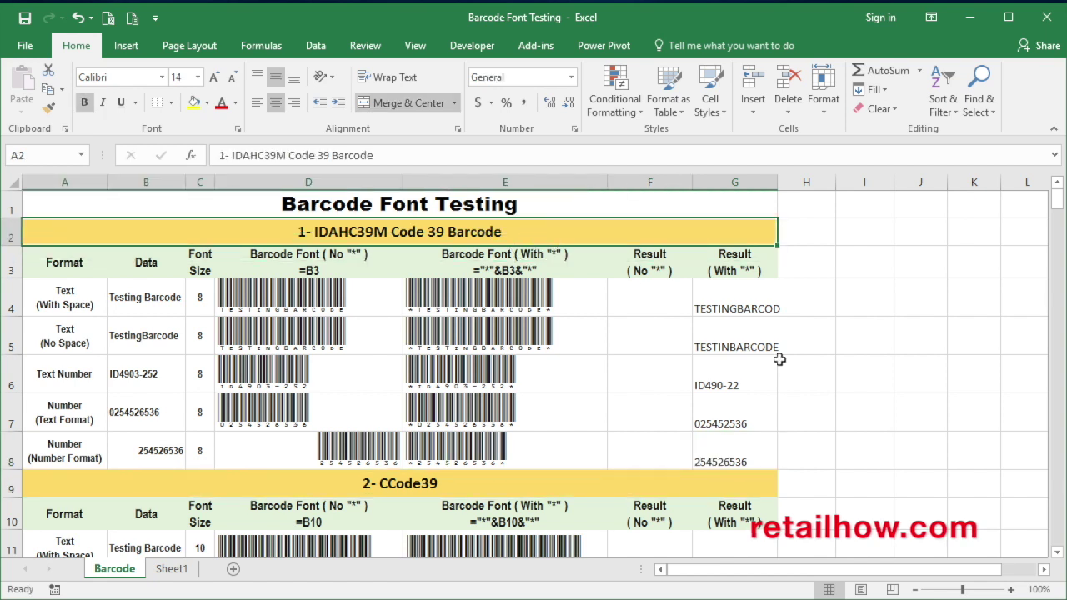
{"action": "left_click", "coordinate": [729, 310]}
{"action": "left_click", "coordinate": [138, 305]}
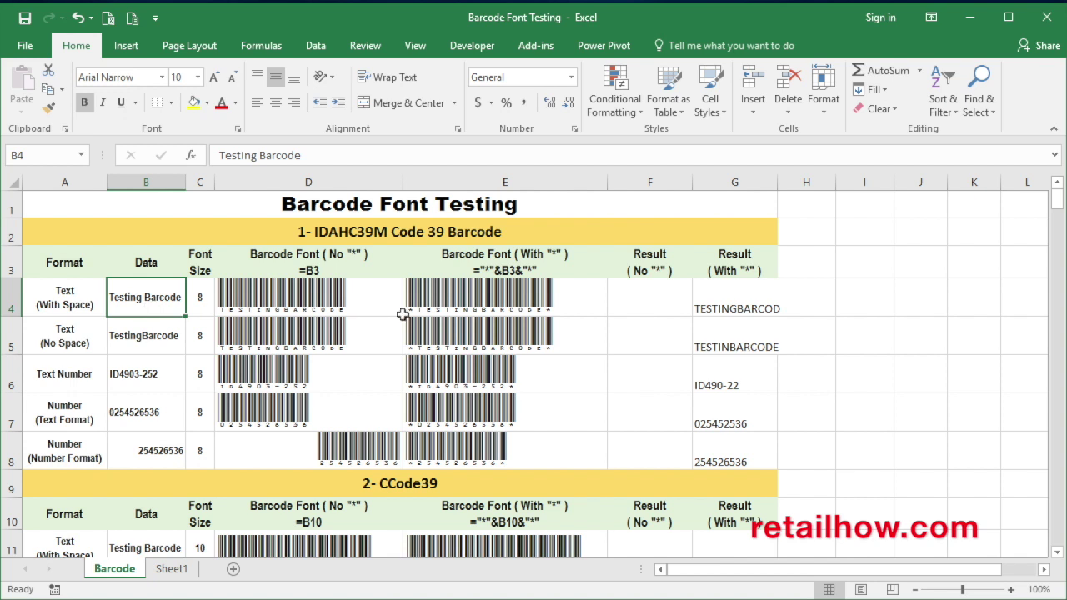
{"action": "double_click", "coordinate": [743, 304]}
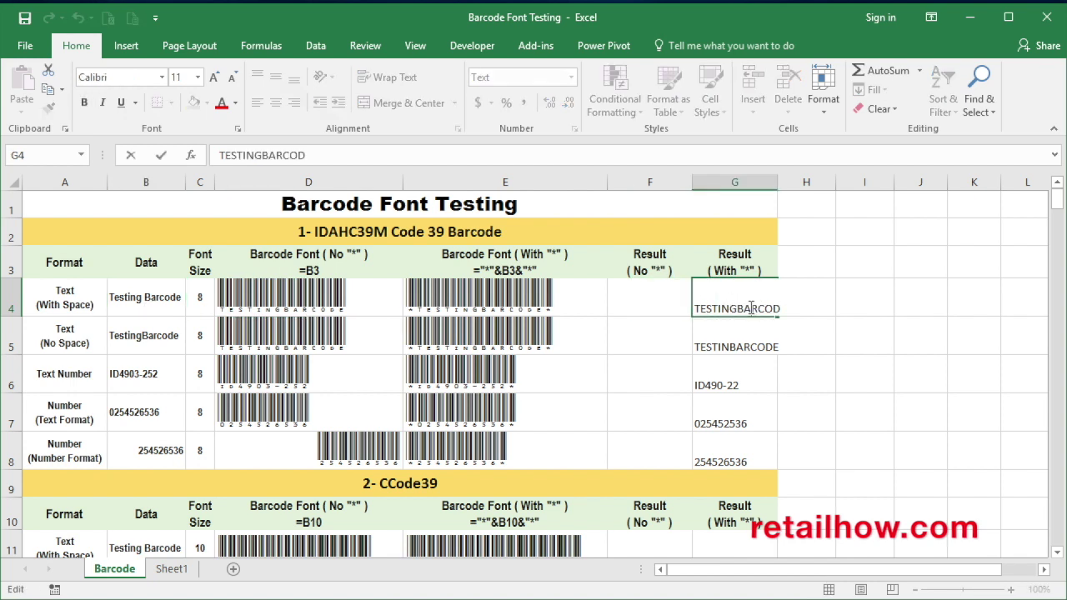
{"action": "left_click", "coordinate": [725, 346]}
{"action": "left_click", "coordinate": [727, 305]}
{"action": "left_click", "coordinate": [715, 389]}
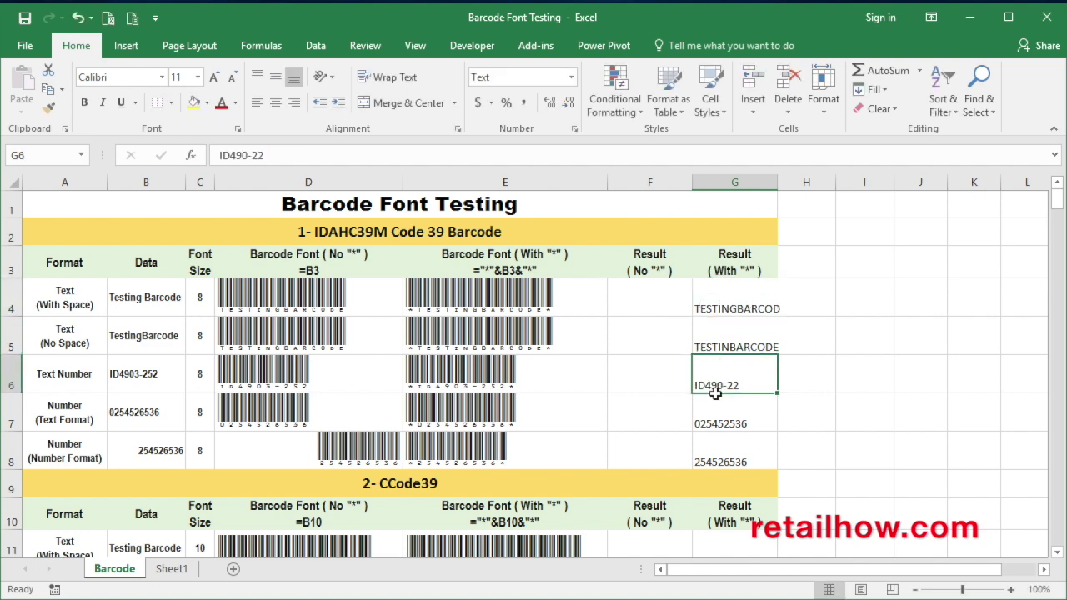
Enter the CCode39 text scan results with asterisks: TESTING BARCODE in G11 and TESTINGBARCODE in G12.
{"action": "scroll", "coordinate": [713, 400], "scroll_direction": "down", "scroll_amount": 1}
{"action": "scroll", "coordinate": [708, 409], "scroll_direction": "down", "scroll_amount": 1}
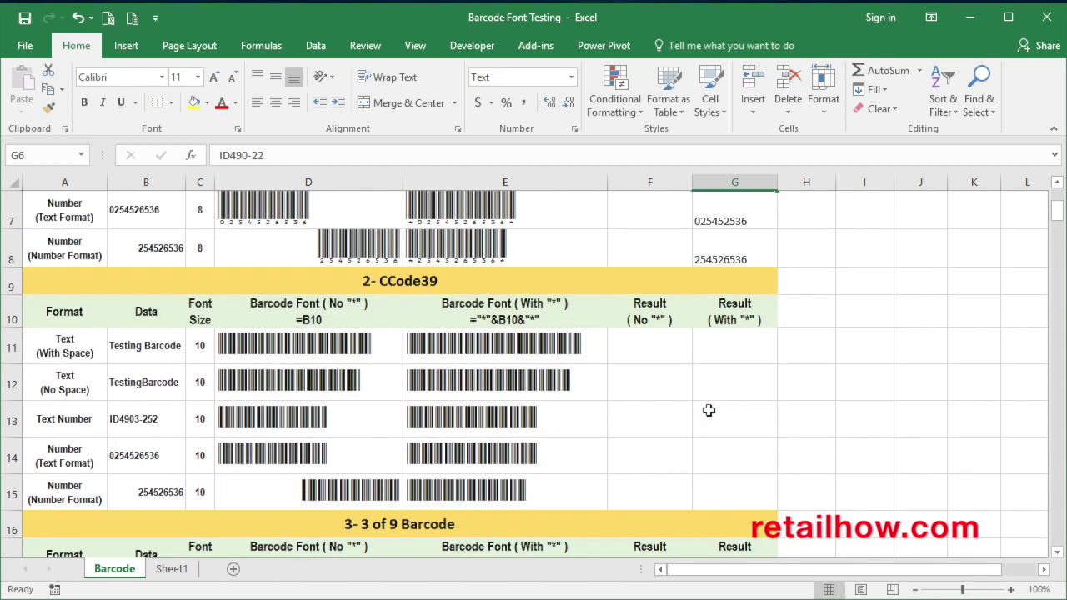
{"action": "left_click", "coordinate": [486, 284]}
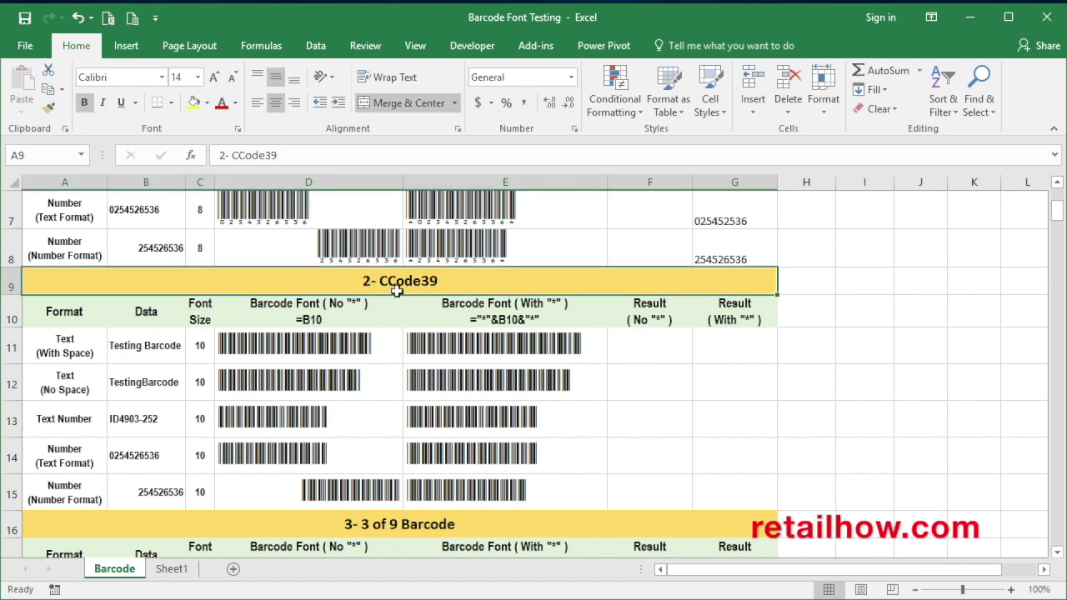
{"action": "left_click", "coordinate": [726, 350]}
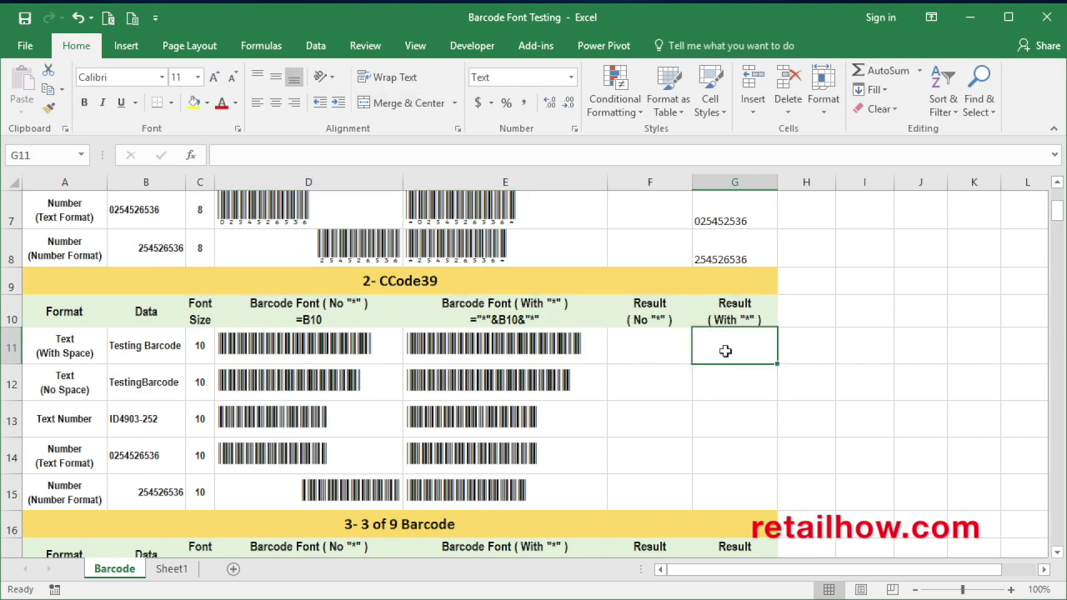
{"action": "left_click", "coordinate": [670, 348]}
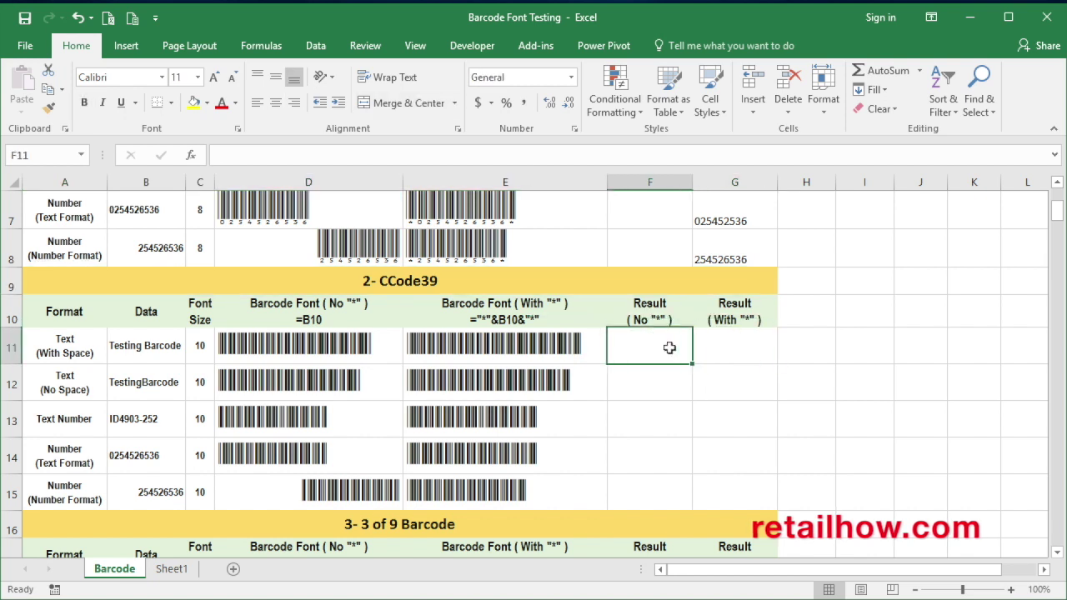
{"action": "key", "text": "Right"}
{"action": "type", "text": "TESTING BARCODE"}
{"action": "key", "text": "Return"}
{"action": "type", "text": "TESTINGBARC"}
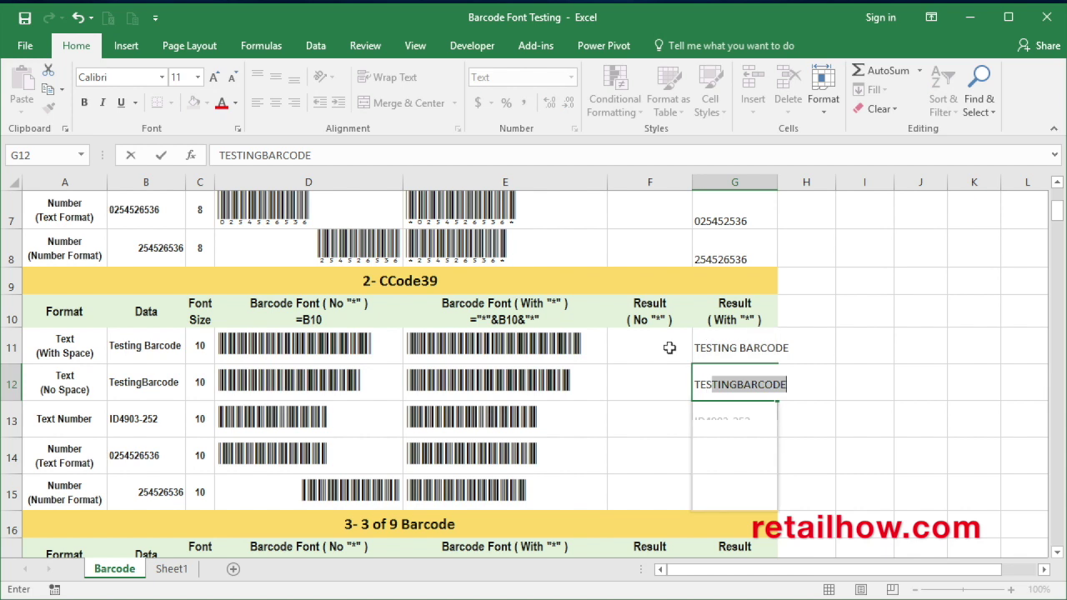
{"action": "type", "text": "ODE"}
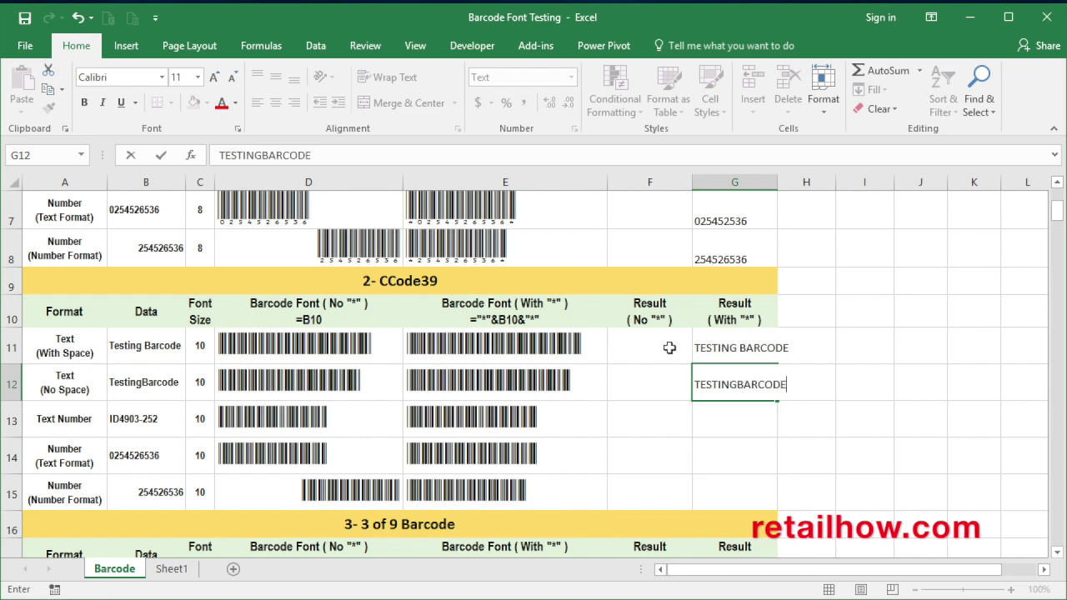
{"action": "key", "text": "Return"}
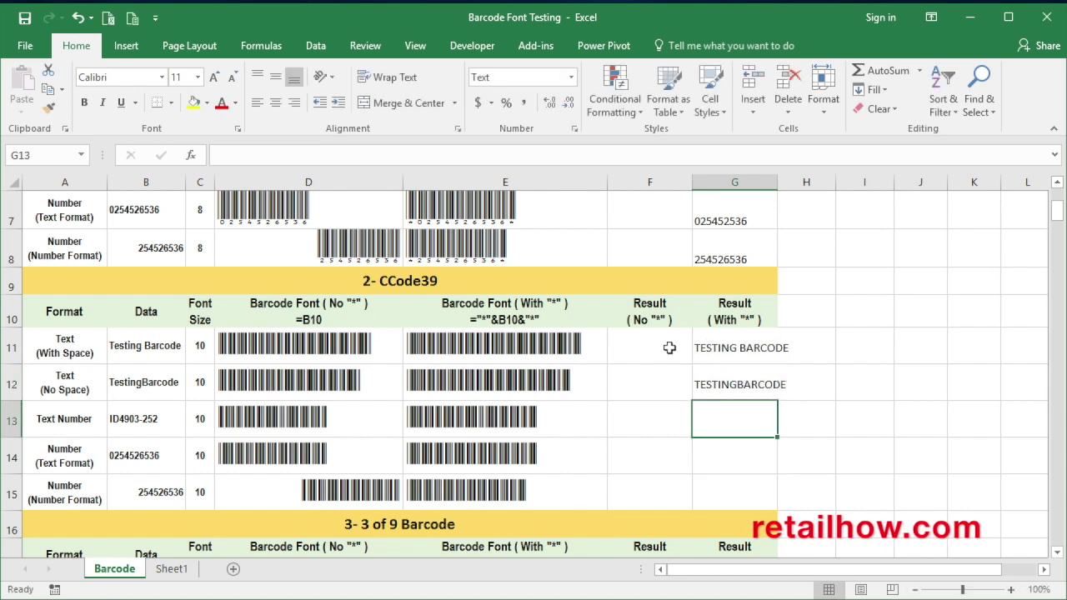
Enter the remaining CCode39 scan results with asterisks: ID4903-252 in G13, 024526536 in G14 and 254526536 in G15.
{"action": "type", "text": "ID4903-252"}
{"action": "key", "text": "Return"}
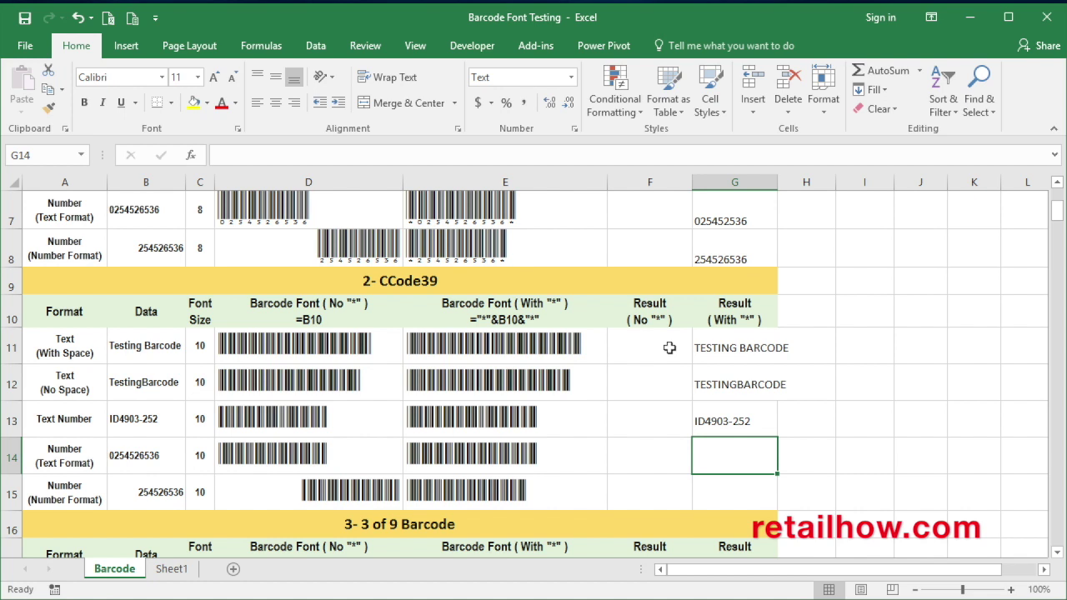
{"action": "type", "text": "024526536"}
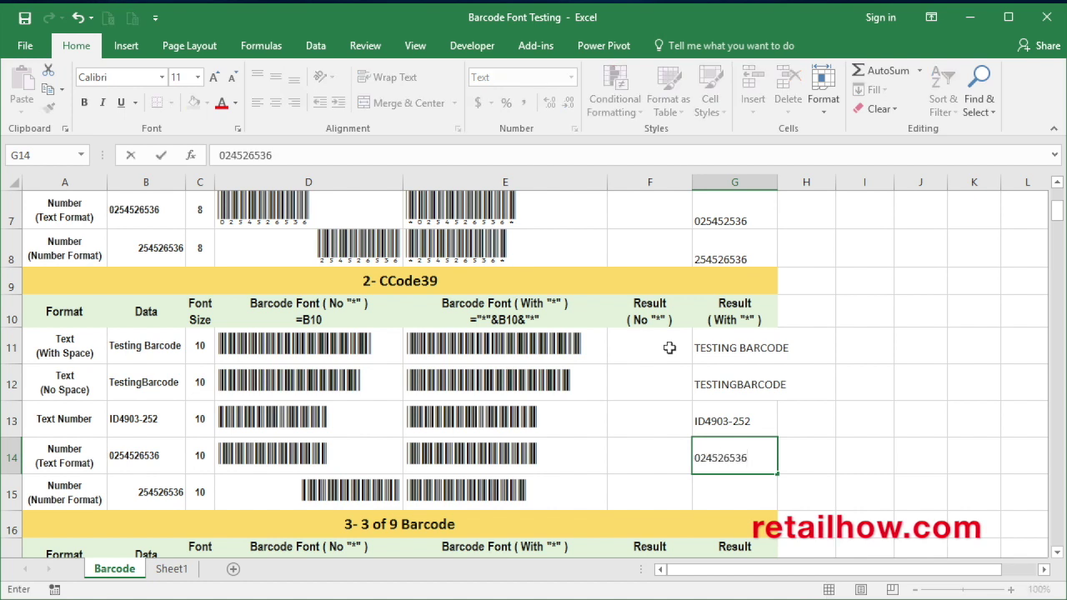
{"action": "key", "text": "Return"}
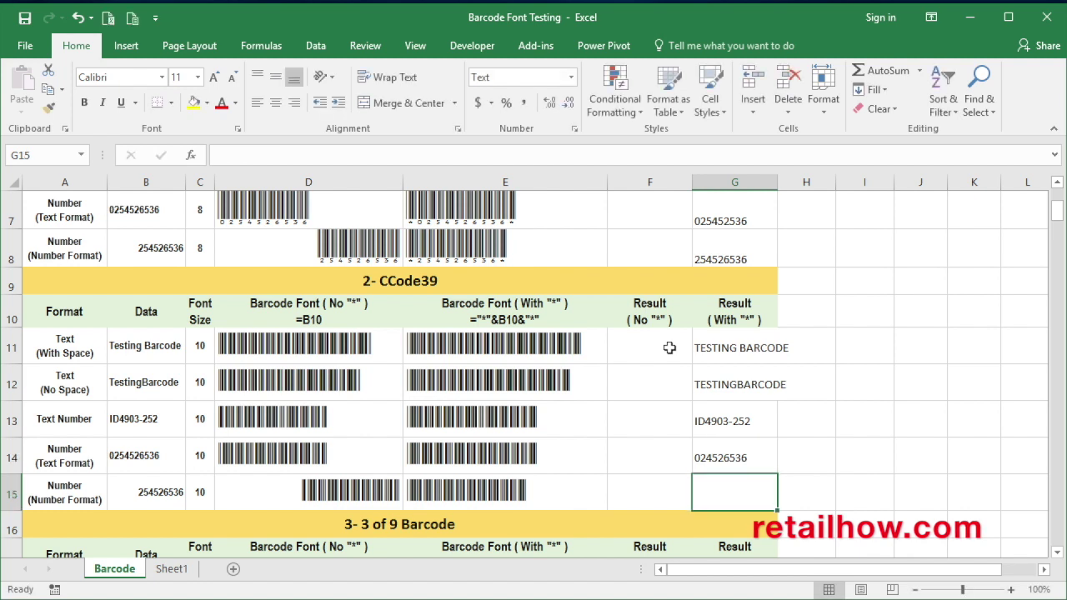
{"action": "type", "text": "254526536"}
{"action": "key", "text": "Return"}
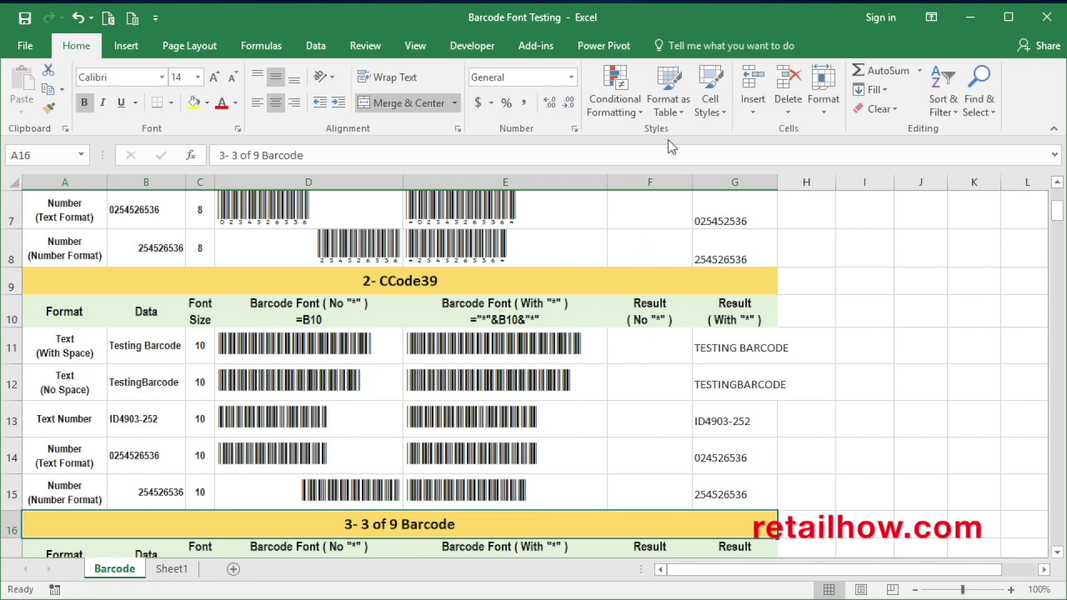
Compare the CCode39 text results in G11 and G12 with the original data in B11 and the empty no-asterisk column.
{"action": "scroll", "coordinate": [629, 362], "scroll_direction": "down", "scroll_amount": 3}
{"action": "left_click", "coordinate": [631, 365]}
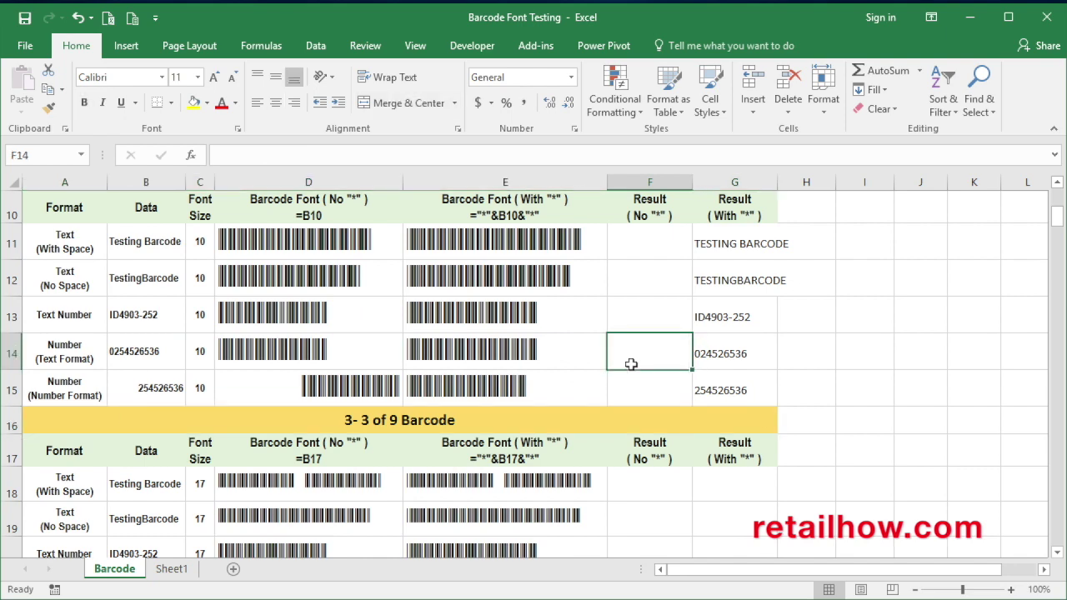
{"action": "scroll", "coordinate": [630, 363], "scroll_direction": "up", "scroll_amount": 3}
{"action": "left_click", "coordinate": [741, 355]}
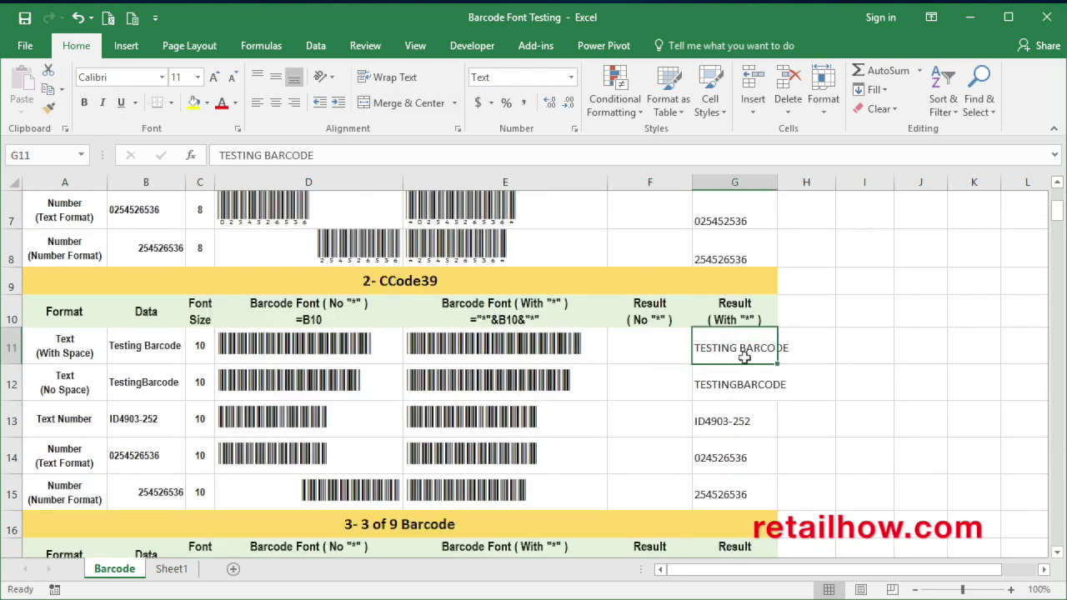
{"action": "left_click", "coordinate": [148, 351]}
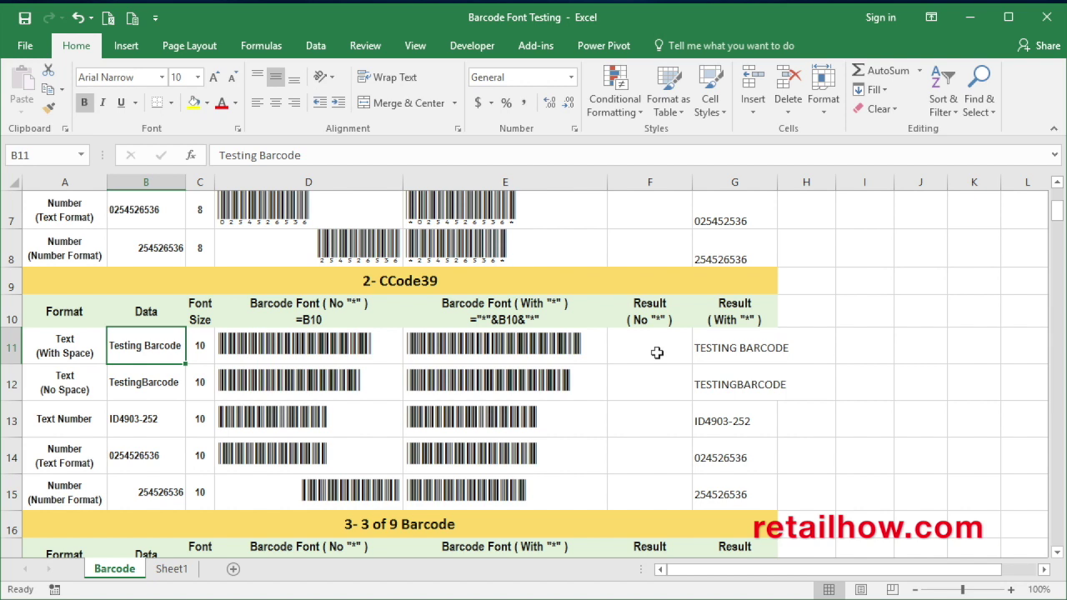
{"action": "left_click", "coordinate": [753, 351]}
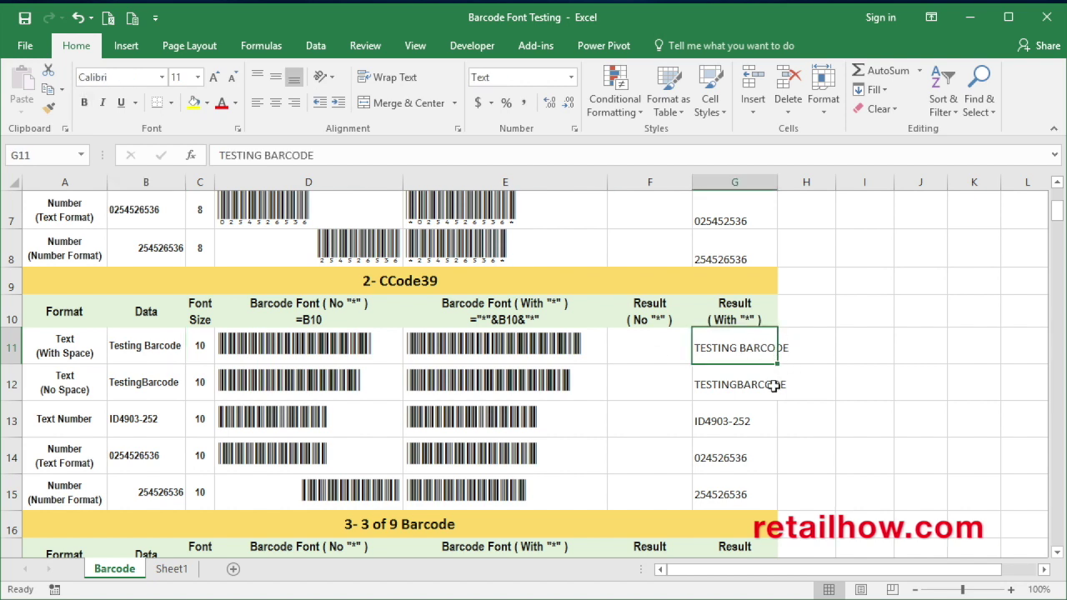
{"action": "key", "text": "Down"}
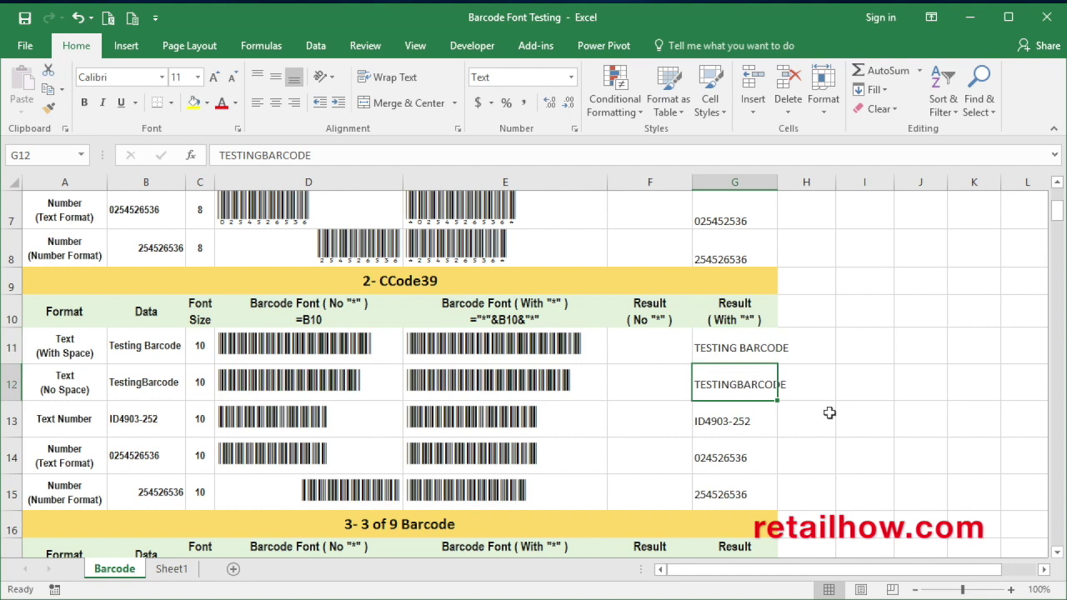
Leave F18 and G18 blank in the 3 of 9 Barcode section and enter the scan result TESTINGBARCODE in G19.
{"action": "scroll", "coordinate": [830, 412], "scroll_direction": "down", "scroll_amount": 2}
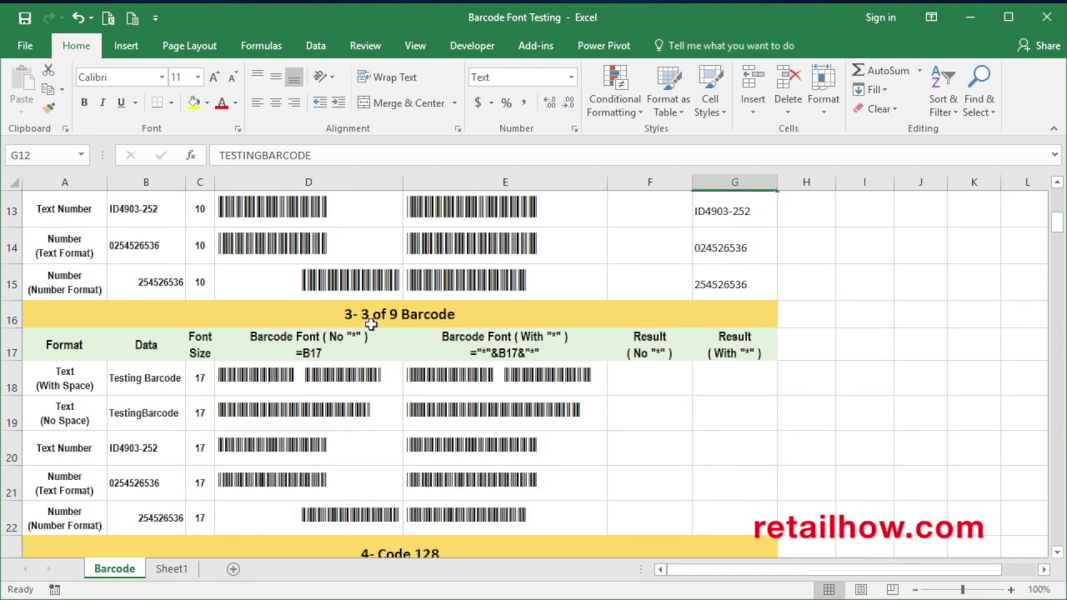
{"action": "left_click", "coordinate": [668, 380]}
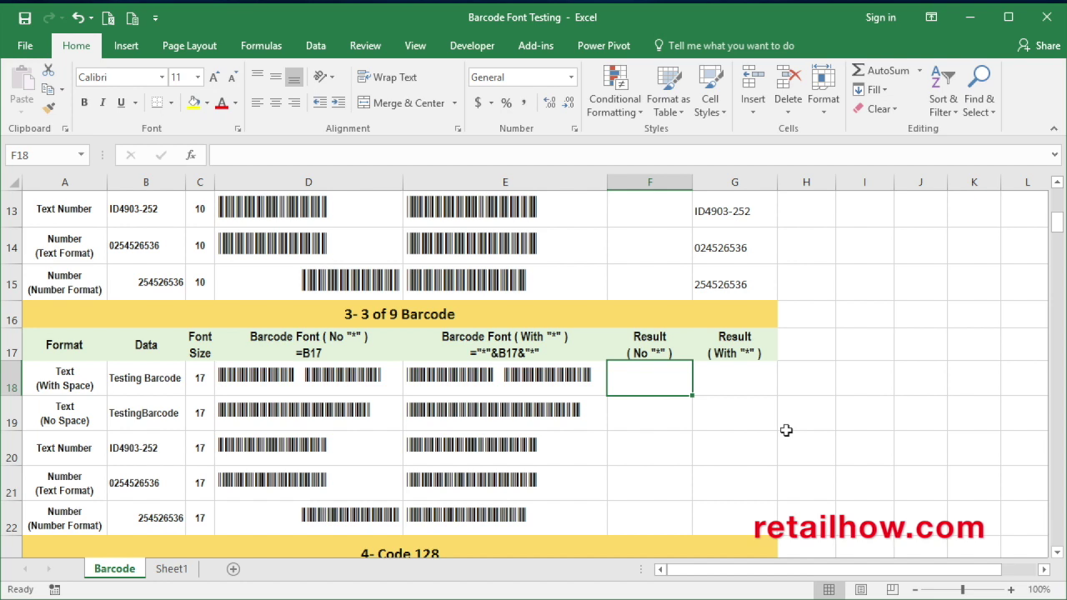
{"action": "key", "text": "Right"}
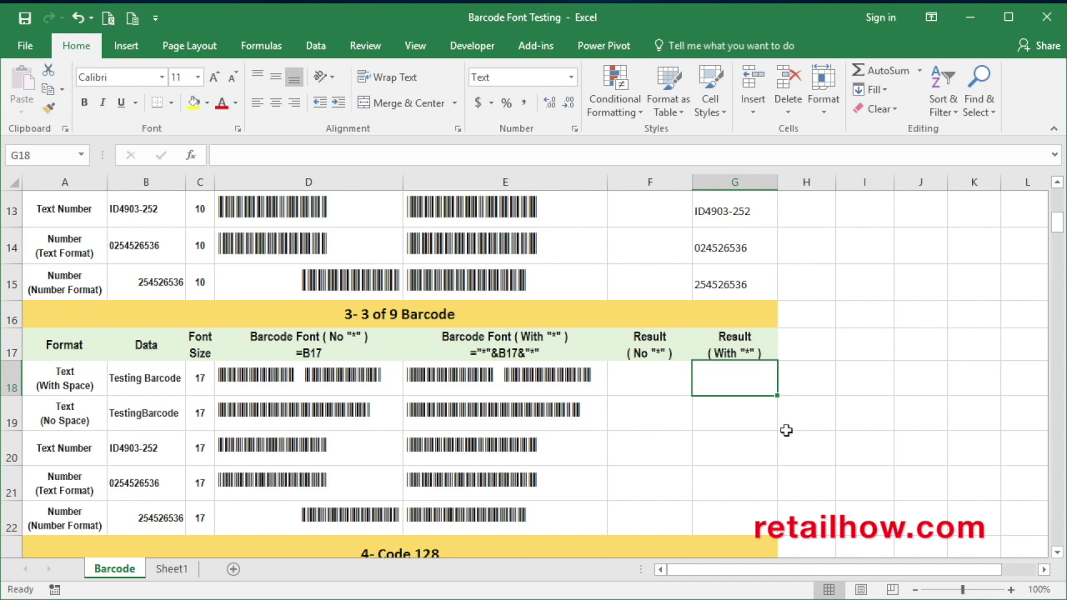
{"action": "key", "text": "Down"}
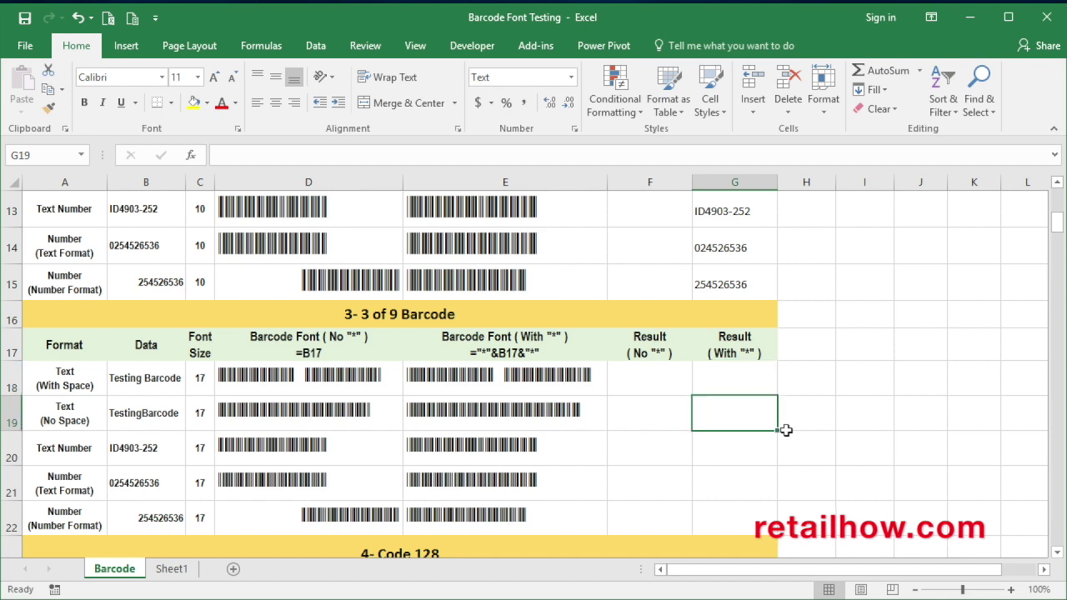
{"action": "type", "text": "TESTINGBARCODE"}
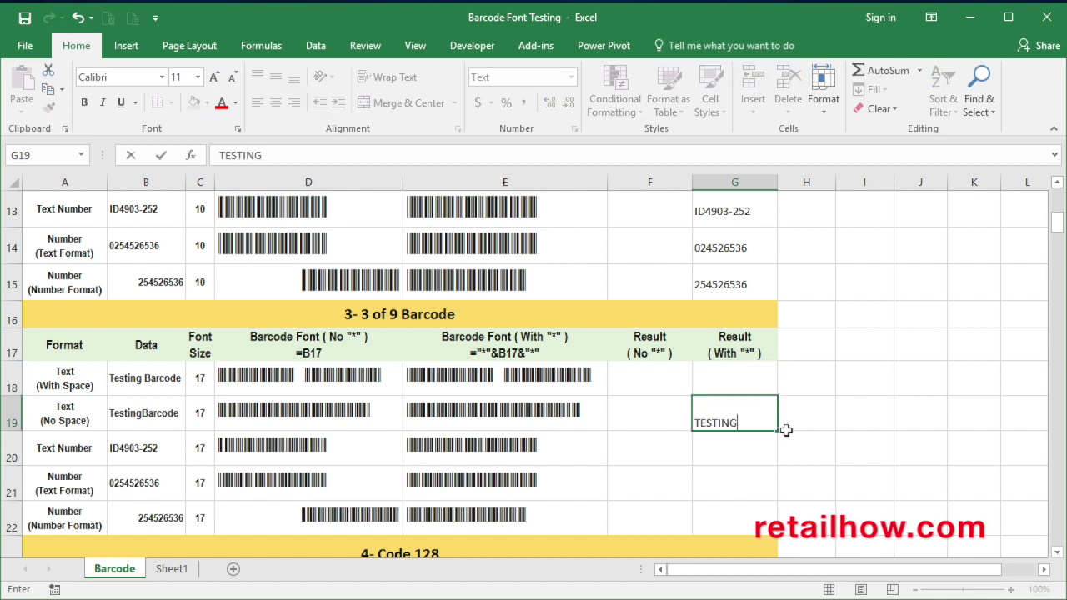
{"action": "key", "text": "Return"}
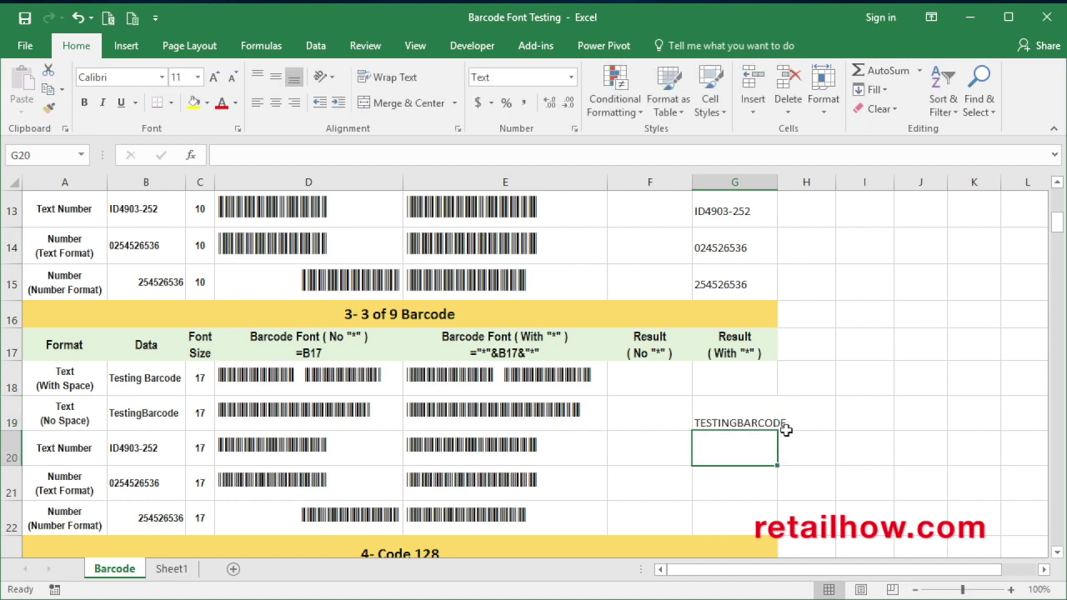
{"action": "type", "text": "ID4903-252"}
{"action": "key", "text": "Return"}
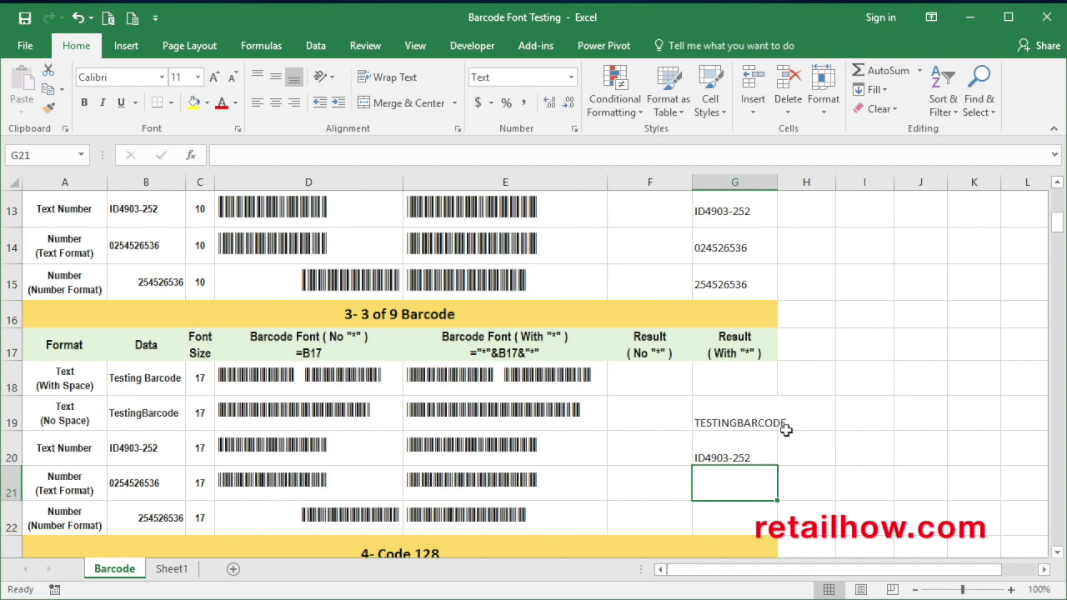
{"action": "type", "text": "0254526536"}
{"action": "key", "text": "Return"}
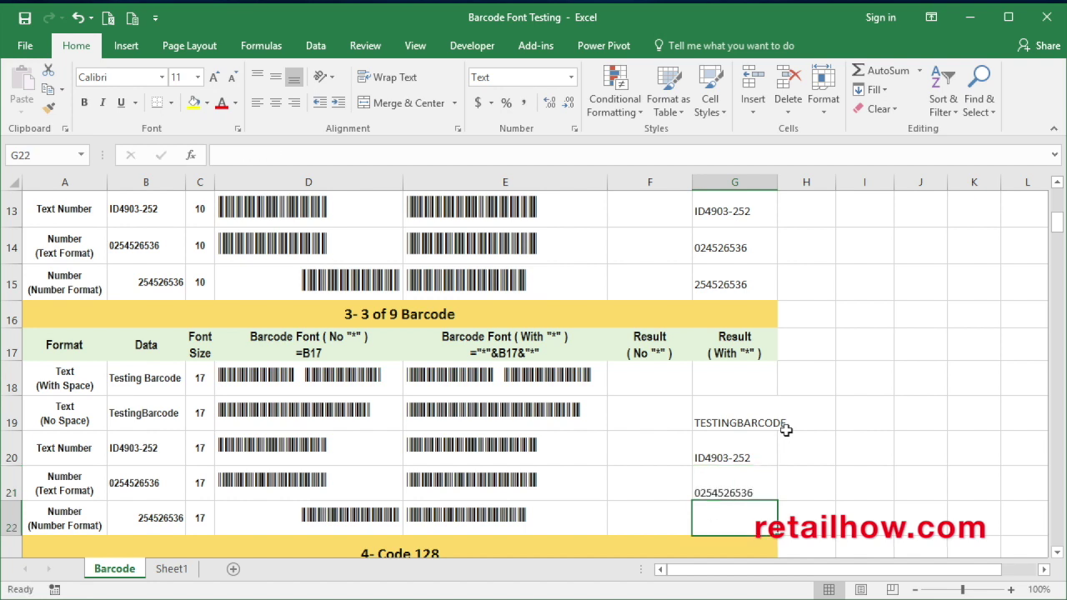
{"action": "type", "text": "254526536"}
{"action": "key", "text": "Return"}
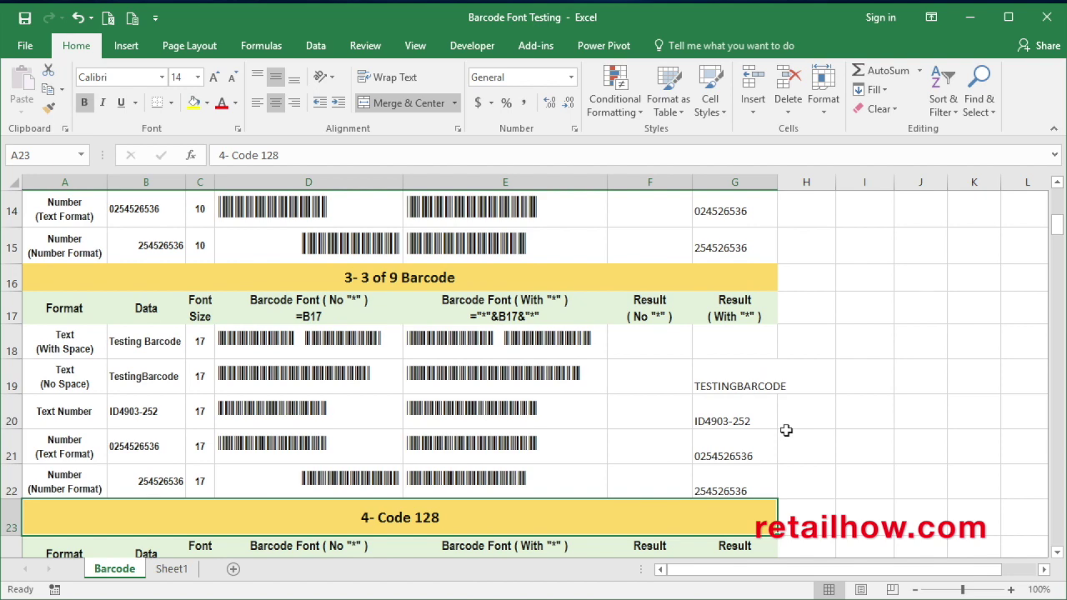
Compare the 3 of 9 result cell G18 for text with a space against its asterisk barcode in E18.
{"action": "left_click", "coordinate": [732, 343]}
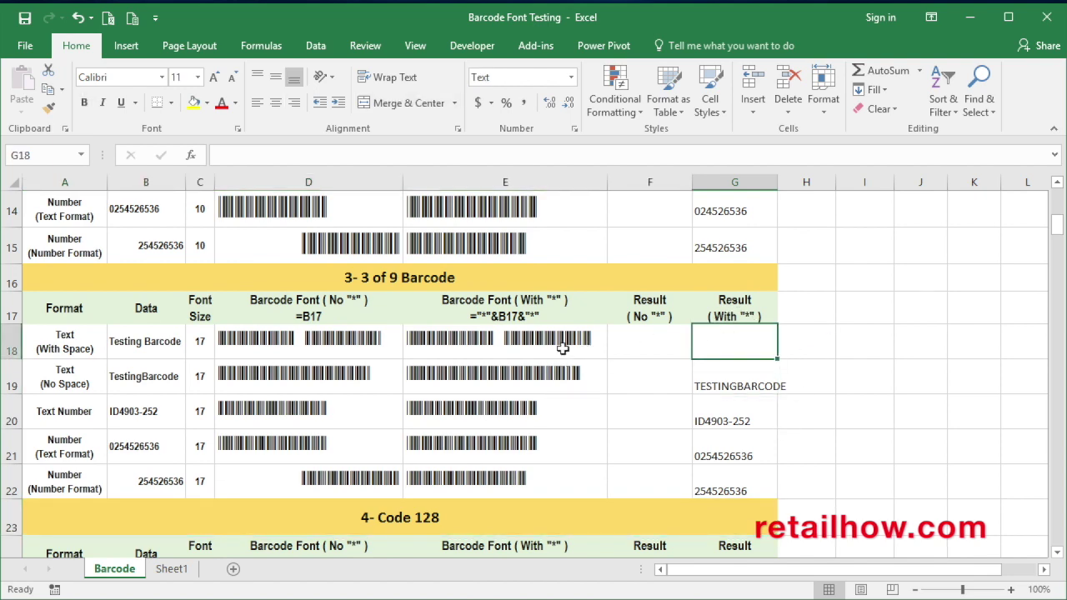
{"action": "left_click", "coordinate": [513, 341]}
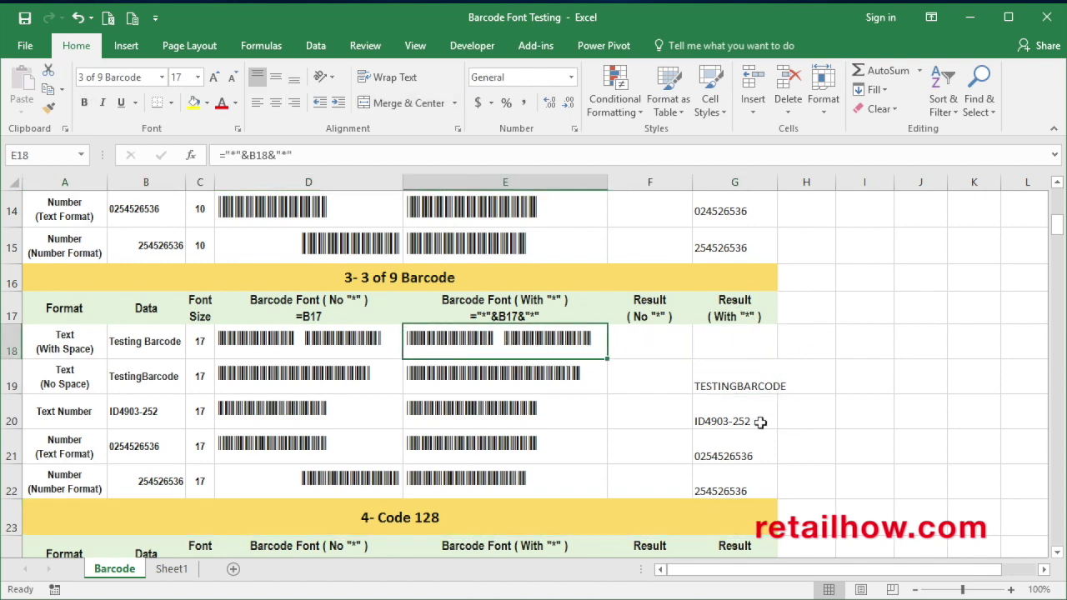
Check the Code 128 barcodes without and with asterisks against result cells F25 and G25 to G29, leaving these cells blank.
{"action": "scroll", "coordinate": [760, 423], "scroll_direction": "down", "scroll_amount": 2}
{"action": "left_click", "coordinate": [405, 314]}
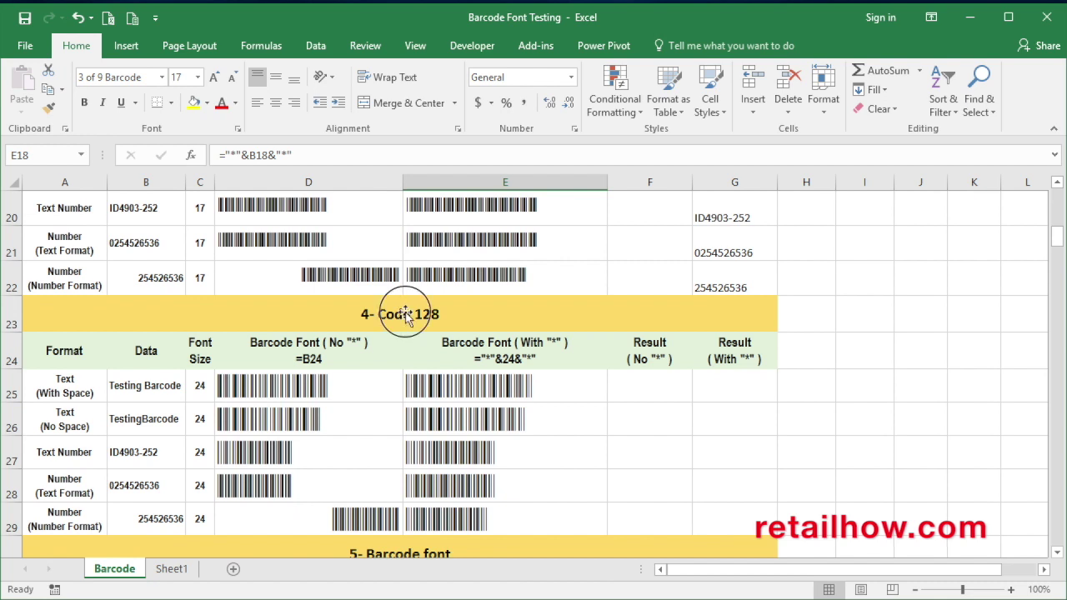
{"action": "left_click", "coordinate": [657, 384]}
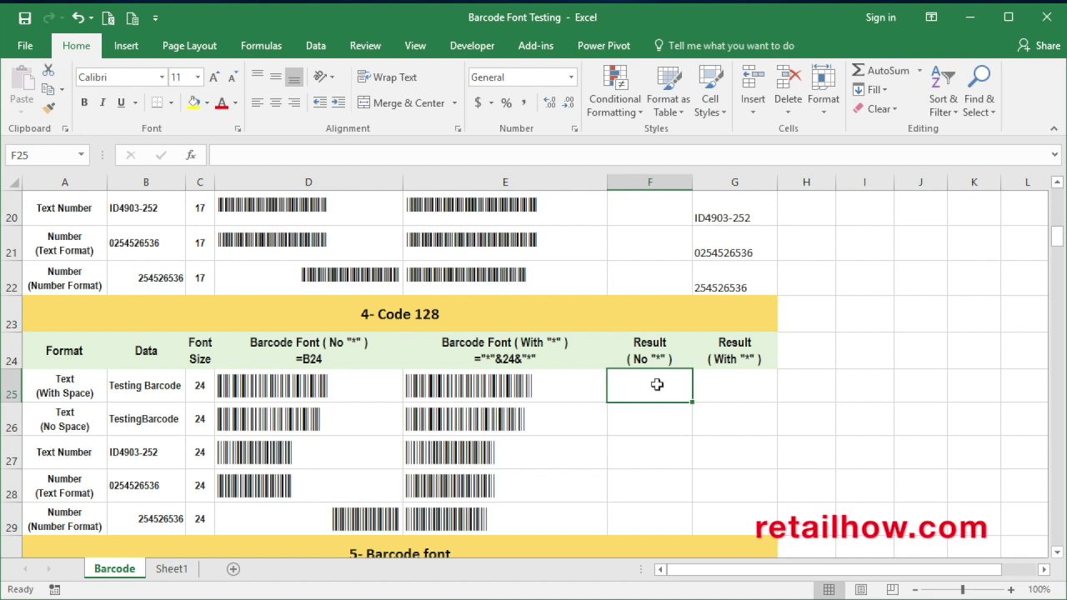
{"action": "key", "text": "Tab"}
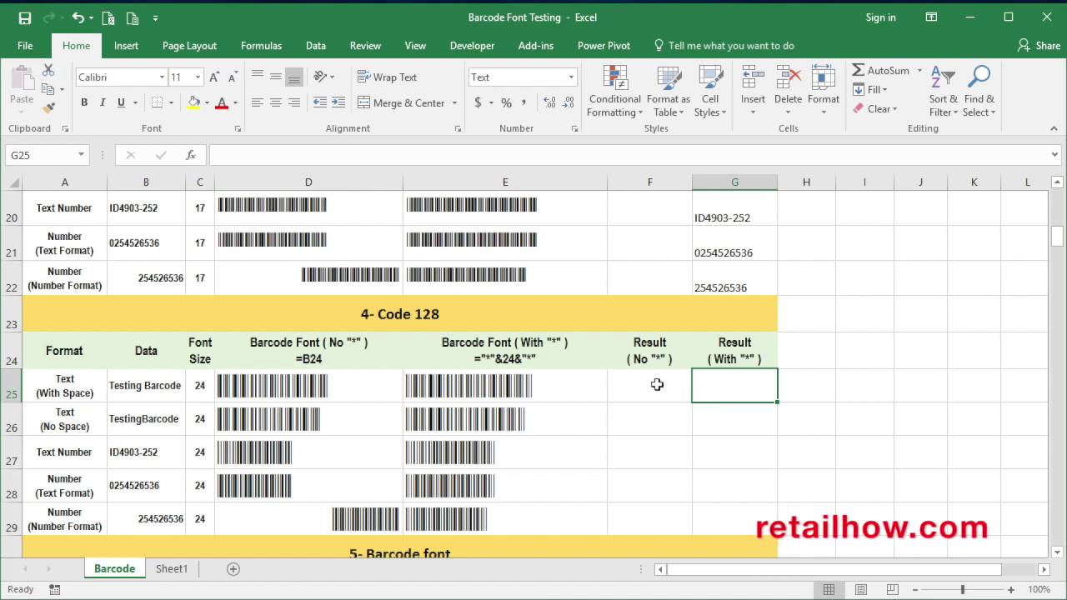
{"action": "key", "text": "Down"}
{"action": "key", "text": "Down"}
{"action": "key", "text": "Down"}
{"action": "key", "text": "Down"}
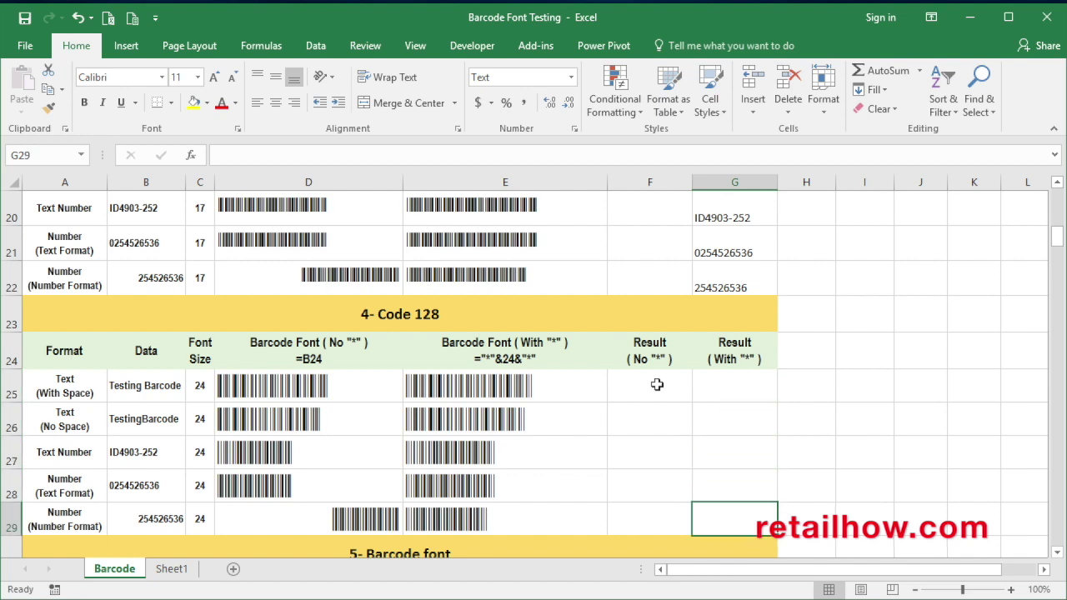
Check the Barcode font section's text-with-space barcodes against result cells F32 and G32, leaving both blank.
{"action": "scroll", "coordinate": [657, 384], "scroll_direction": "down", "scroll_amount": 3}
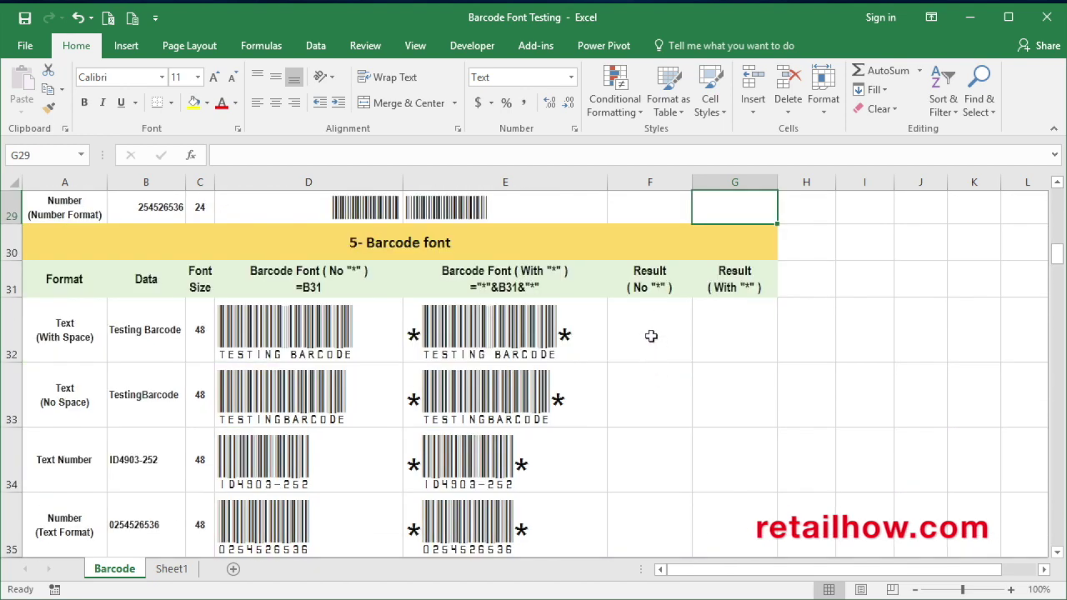
{"action": "left_click", "coordinate": [649, 334]}
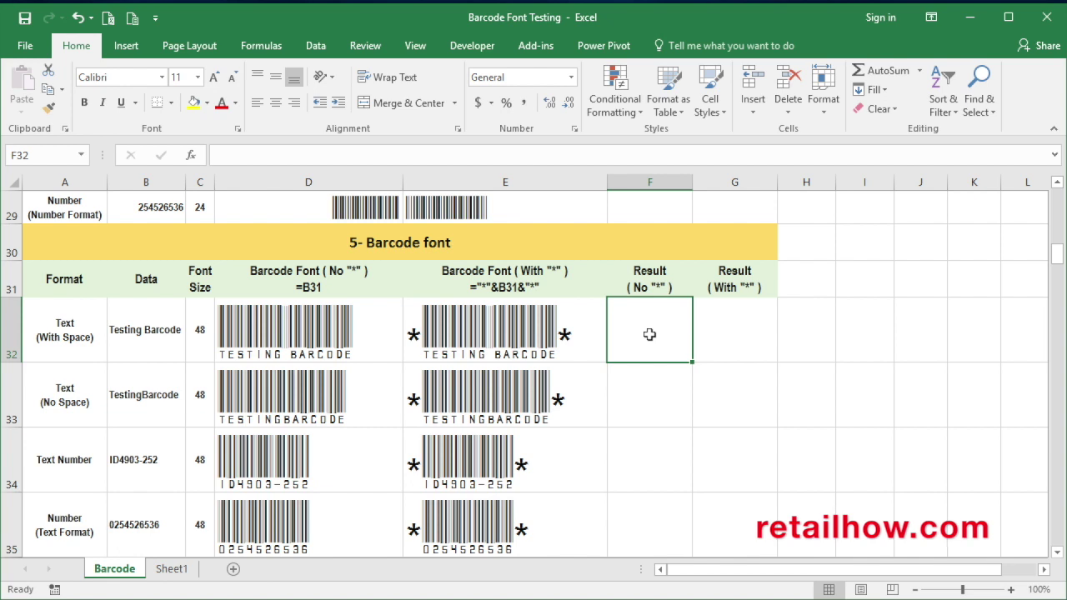
{"action": "key", "text": "Right"}
{"action": "key", "text": "Right"}
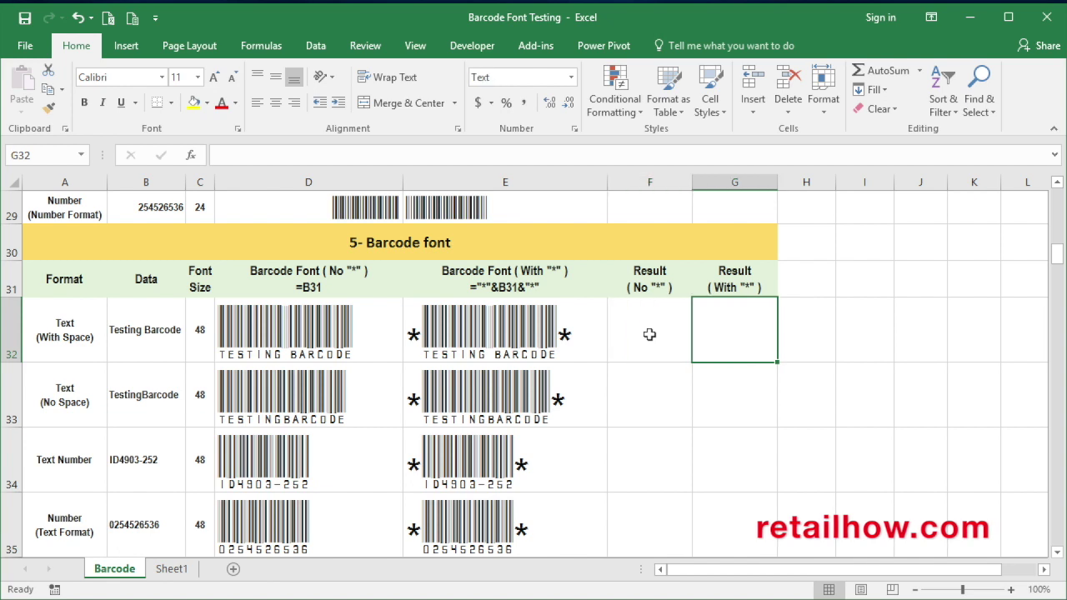
{"action": "key", "text": "Left"}
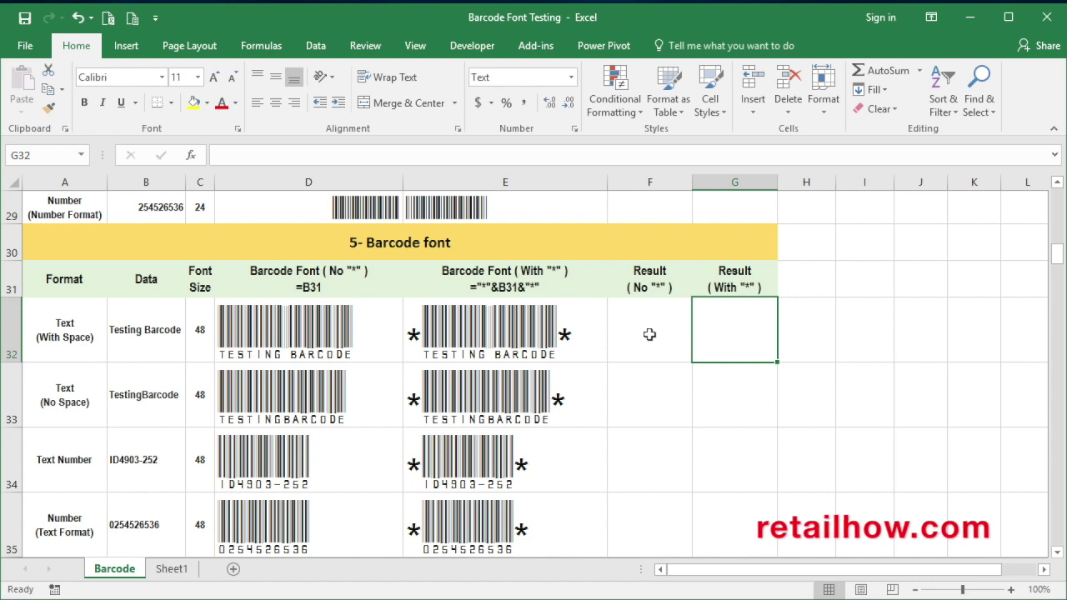
Look through the remaining Barcode font rows and the C39HrP24DlTt section, and check its no-asterisk result cell F39.
{"action": "key", "text": "Down"}
{"action": "key", "text": "Down"}
{"action": "key", "text": "Down"}
{"action": "key", "text": "Down"}
{"action": "key", "text": "Down"}
{"action": "key", "text": "Down"}
{"action": "key", "text": "Down"}
{"action": "key", "text": "Down"}
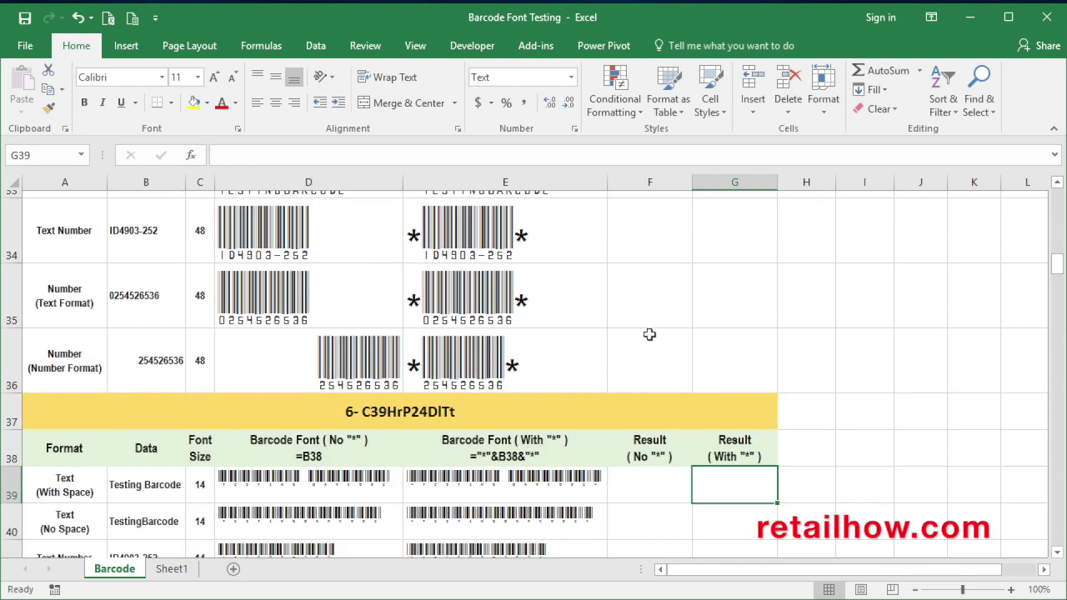
{"action": "key", "text": "Down"}
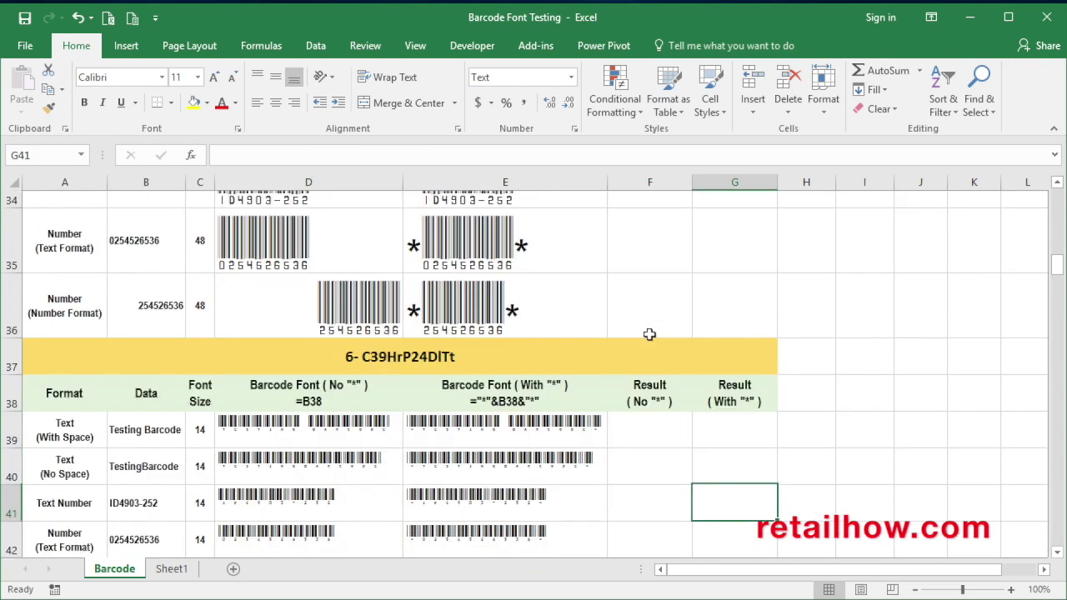
{"action": "key", "text": "Down"}
{"action": "key", "text": "Down"}
{"action": "key", "text": "Down"}
{"action": "key", "text": "Down"}
{"action": "key", "text": "Up"}
{"action": "key", "text": "Up"}
{"action": "key", "text": "Up"}
{"action": "key", "text": "Up"}
{"action": "key", "text": "Up"}
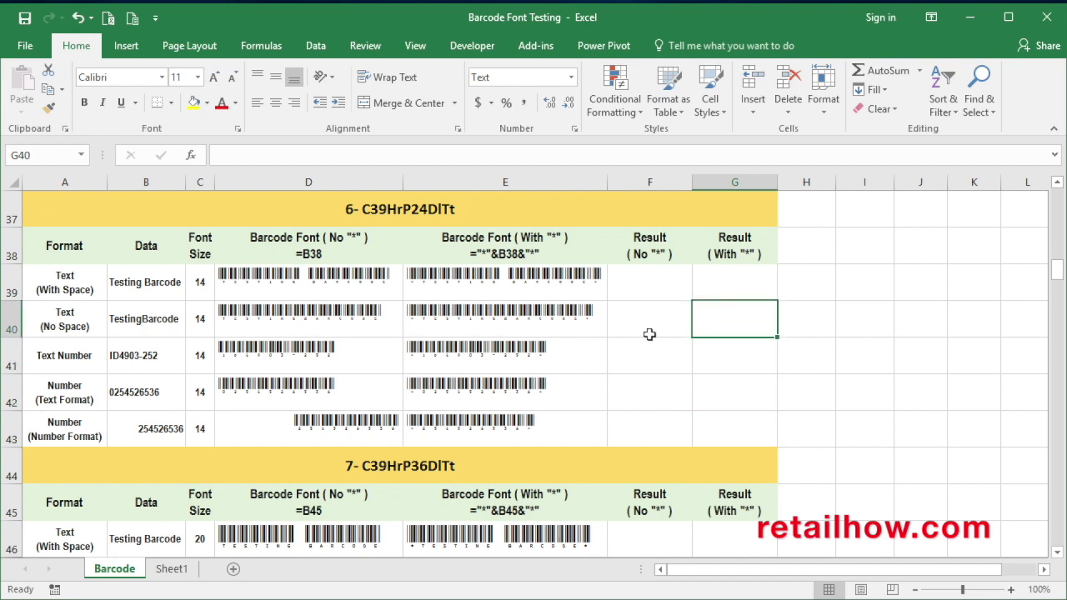
{"action": "key", "text": "Up"}
{"action": "key", "text": "Up"}
{"action": "key", "text": "Up"}
{"action": "key", "text": "Down"}
{"action": "key", "text": "Down"}
{"action": "key", "text": "Left"}
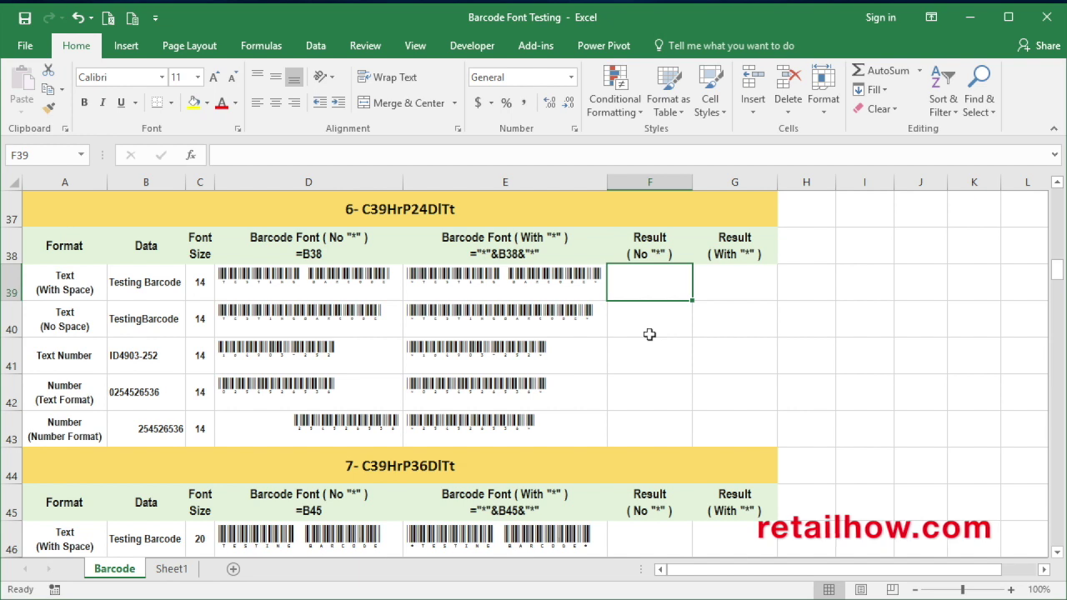
Enter the C39HrP24DlTt text scan results with asterisks: TESTINGBARCODE in both G39 and G40.
{"action": "key", "text": "Right"}
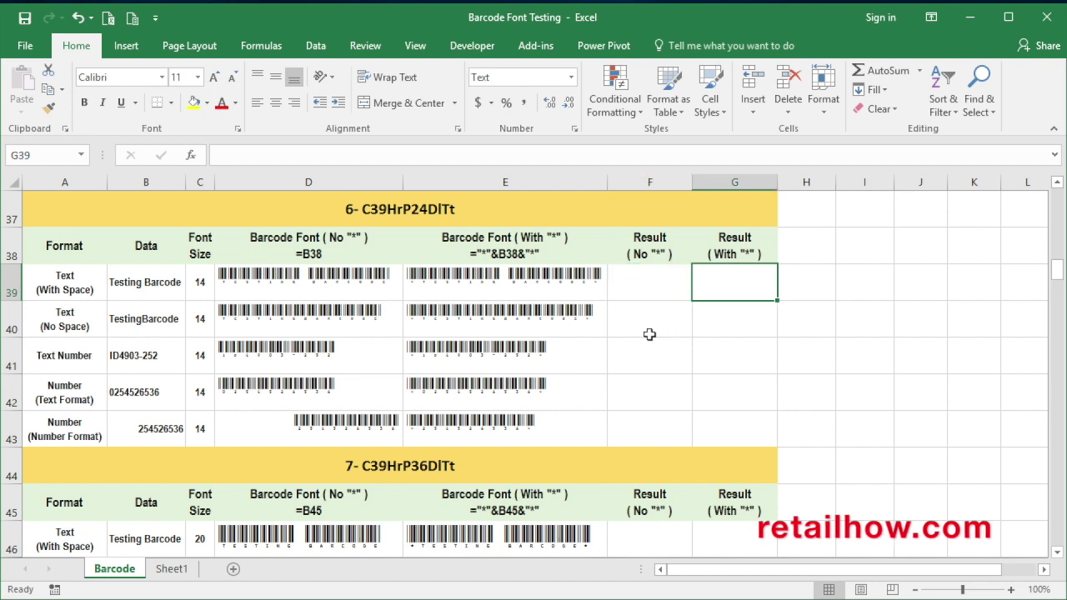
{"action": "type", "text": "TESTINGBARCODE"}
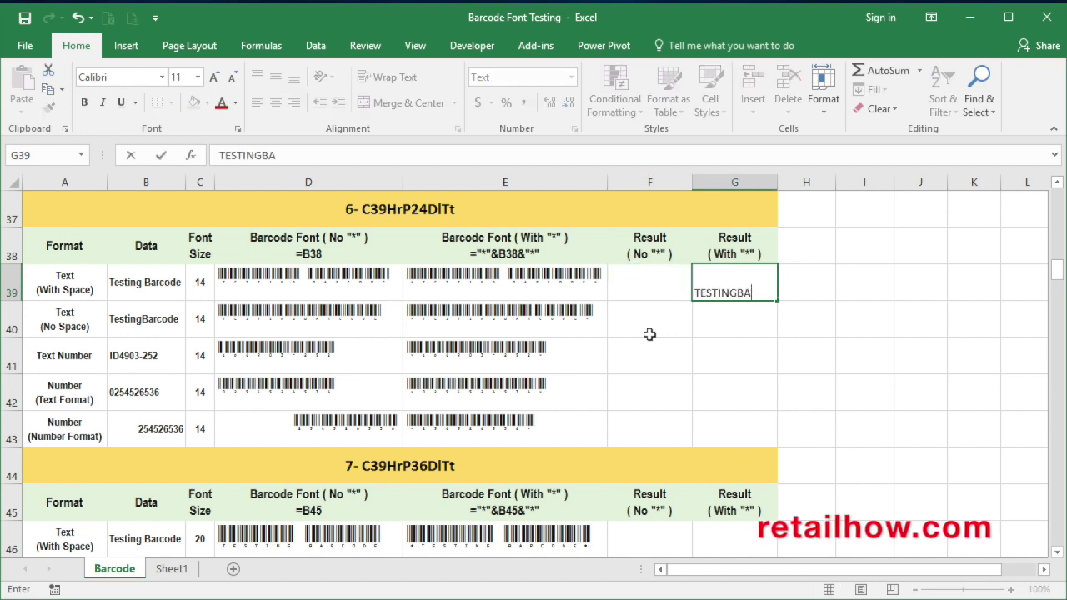
{"action": "key", "text": "Return"}
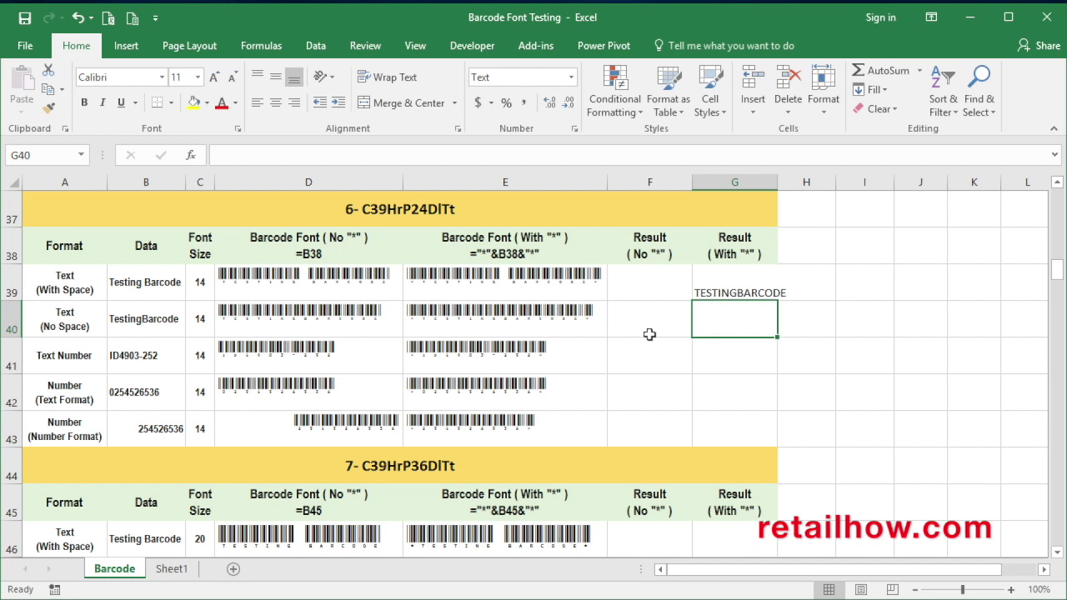
{"action": "type", "text": "TESTINGBARCODE"}
{"action": "key", "text": "Return"}
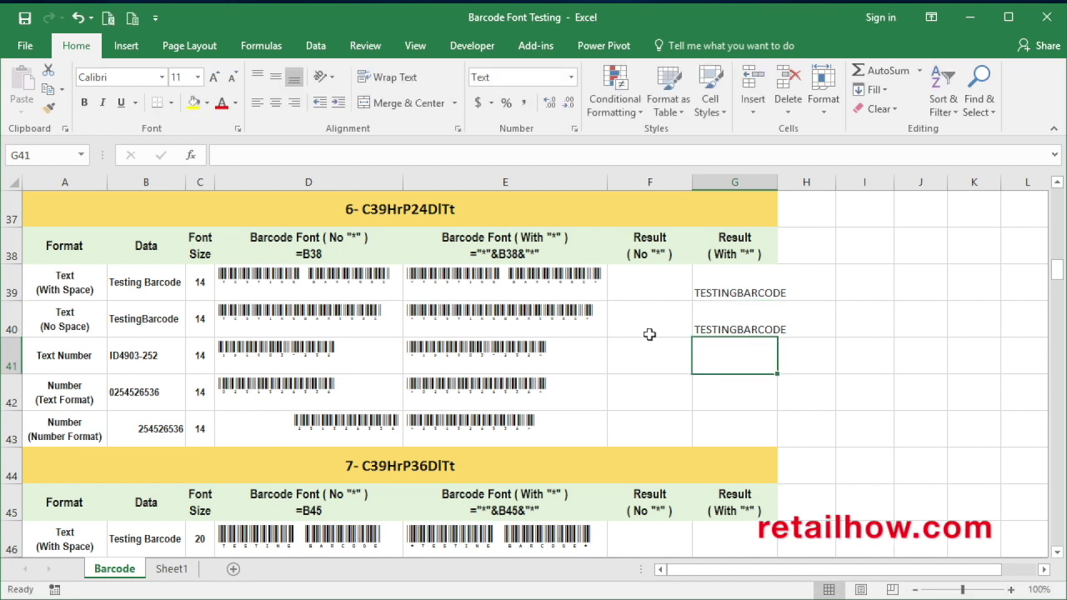
{"action": "type", "text": "ID4903-252"}
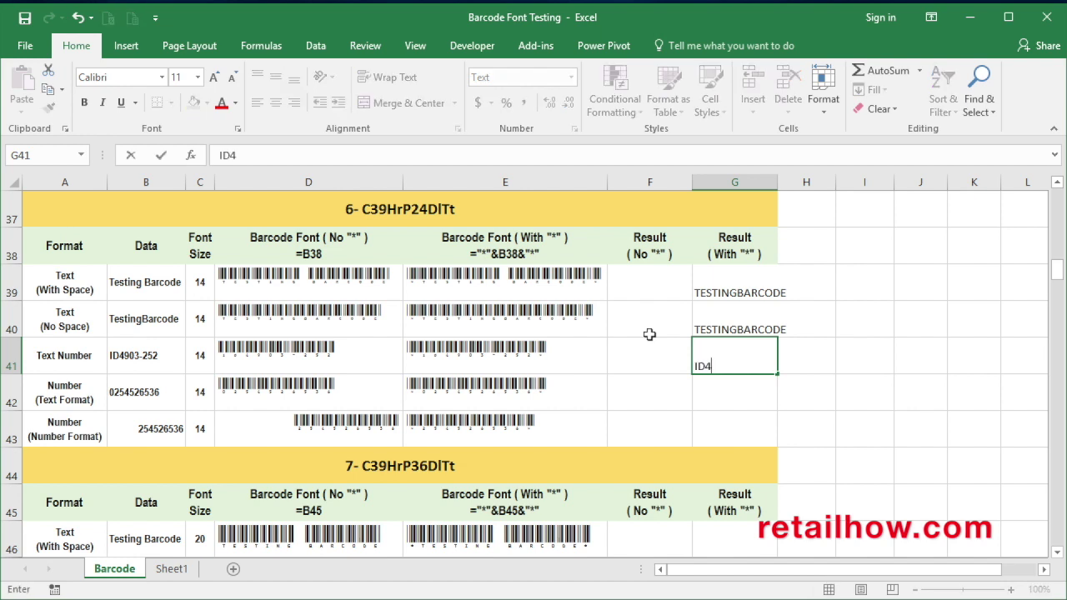
{"action": "key", "text": "Return"}
{"action": "type", "text": "0254526536"}
{"action": "key", "text": "Return"}
{"action": "type", "text": "254526536"}
{"action": "key", "text": "Return"}
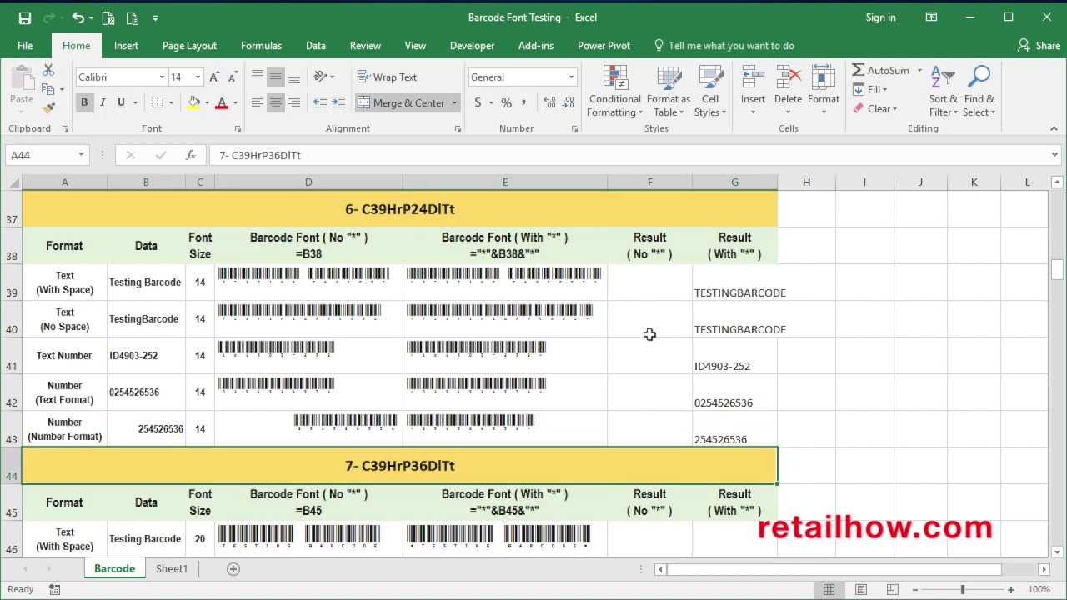
Leave F46 and G46 blank in the C39HrP36DlTt section and enter the scan result TESTINGBARCODE in G47.
{"action": "left_click", "coordinate": [488, 216]}
{"action": "scroll", "coordinate": [621, 333], "scroll_direction": "down", "scroll_amount": 2}
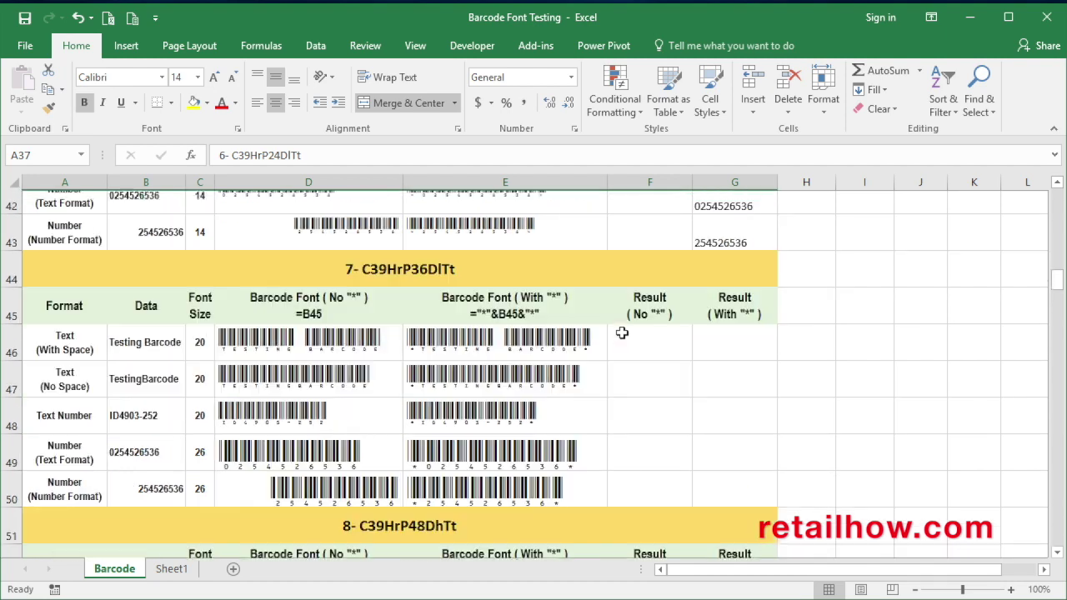
{"action": "left_click", "coordinate": [640, 246]}
{"action": "left_click", "coordinate": [651, 314]}
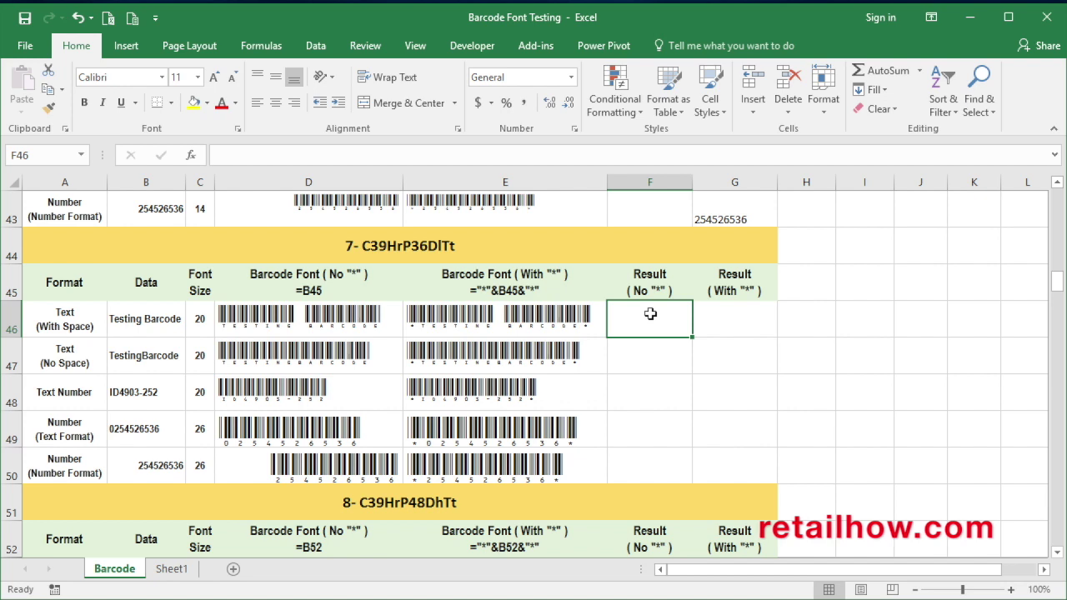
{"action": "key", "text": "Right"}
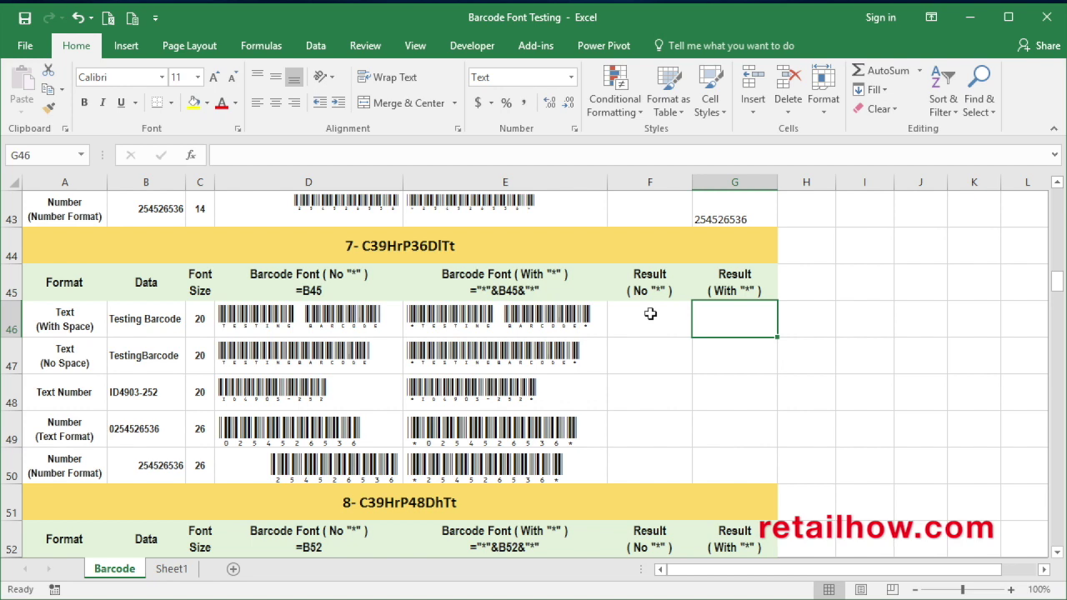
{"action": "key", "text": "Down"}
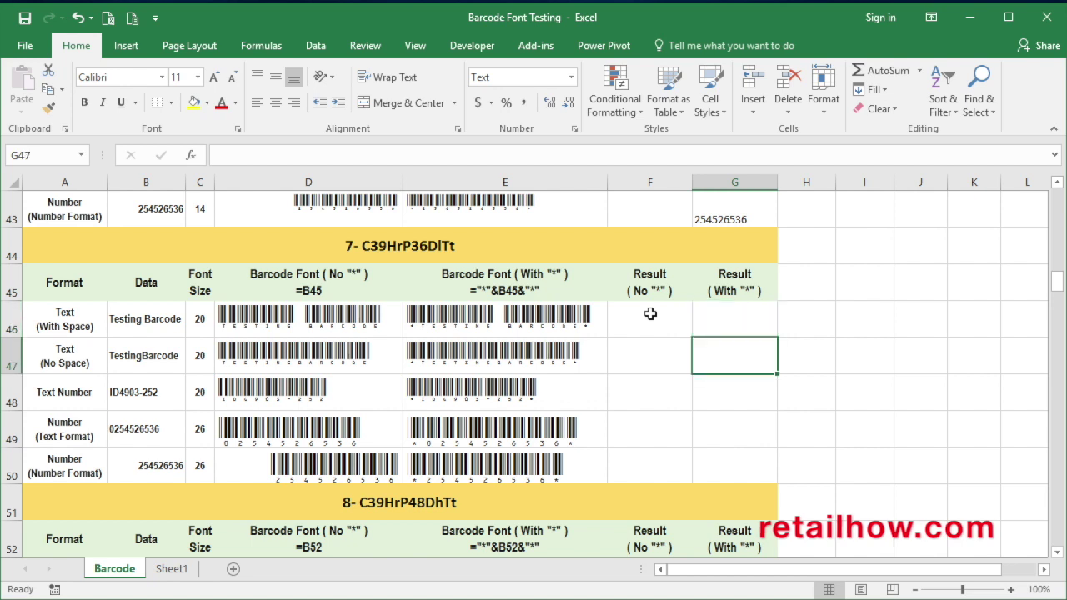
{"action": "type", "text": "TESTINGBARCO"}
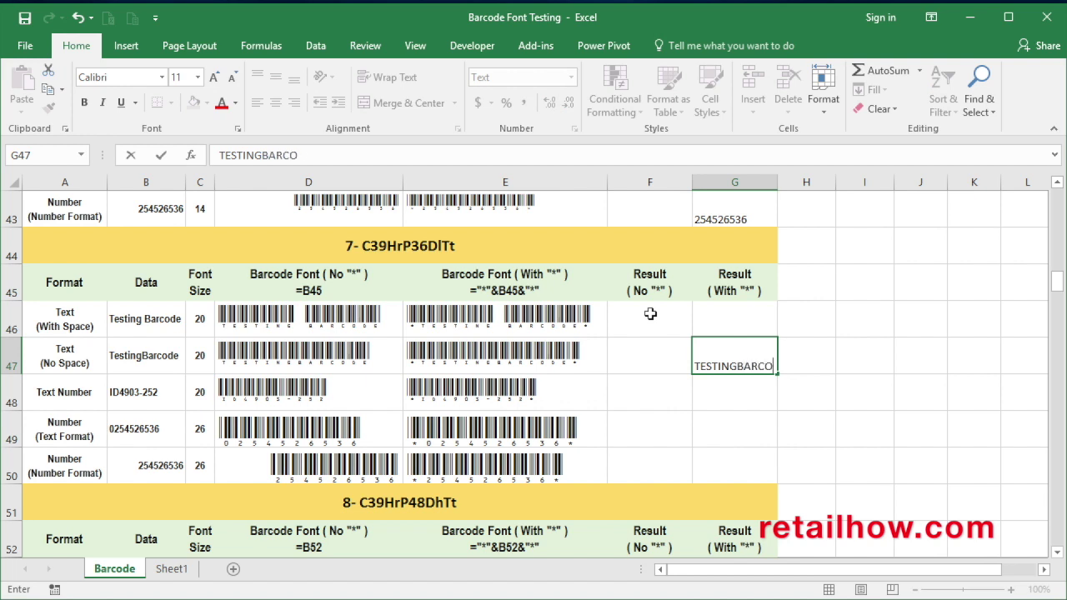
{"action": "type", "text": "DE"}
{"action": "key", "text": "Return"}
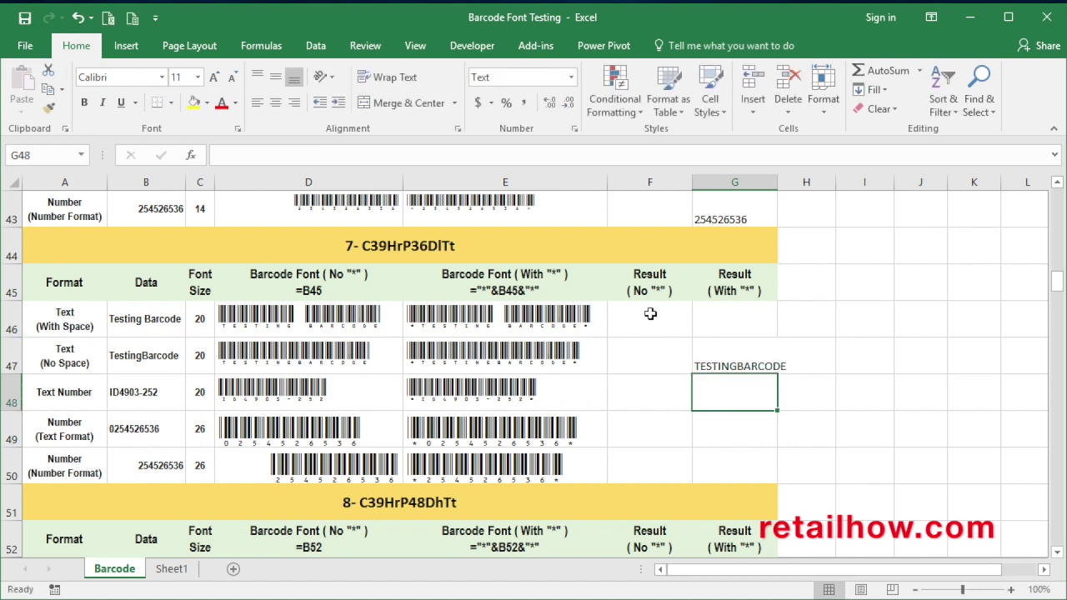
{"action": "type", "text": "D4903-252"}
{"action": "key", "text": "Return"}
{"action": "type", "text": "0254526536"}
{"action": "key", "text": "Return"}
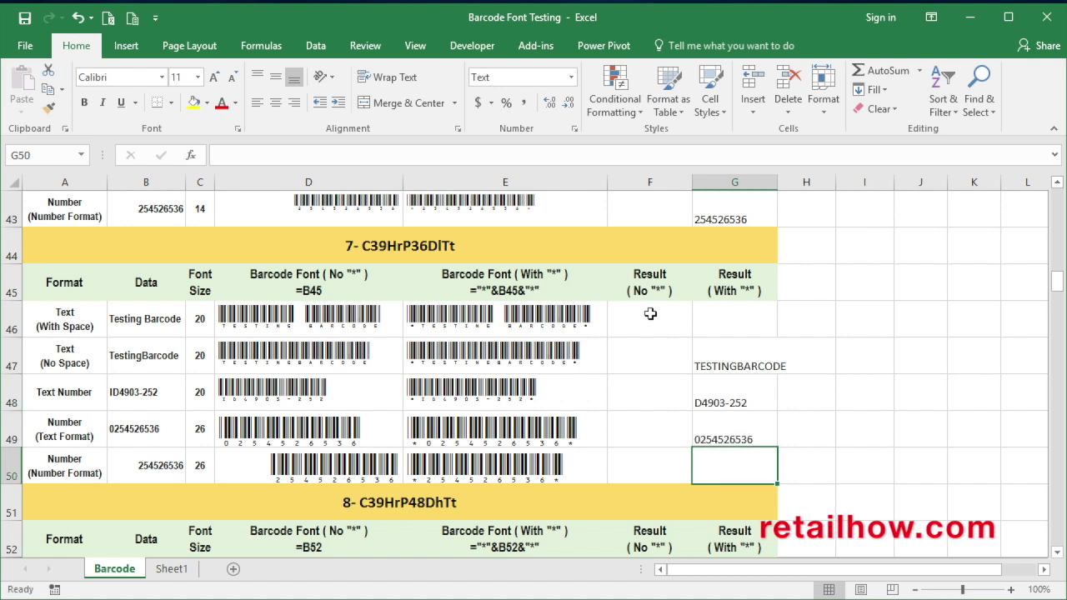
{"action": "type", "text": "254526536"}
{"action": "key", "text": "Return"}
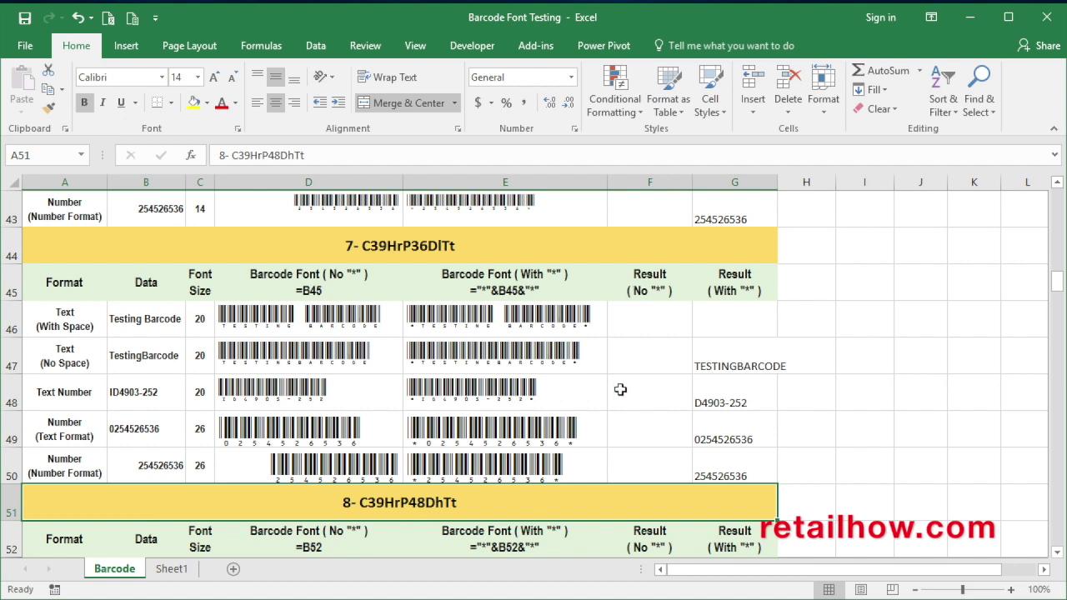
Leave F53 and G53 blank in the C39HrP48DhTt section and enter the scan result TESTINGBARCODE in G54.
{"action": "scroll", "coordinate": [620, 389], "scroll_direction": "down", "scroll_amount": 2}
{"action": "left_click", "coordinate": [641, 375]}
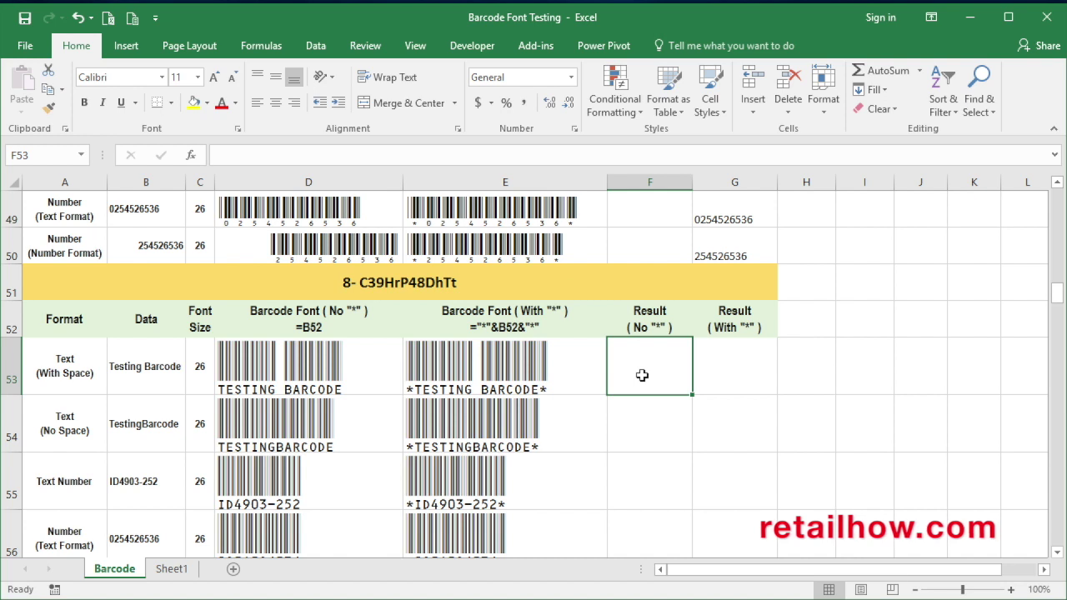
{"action": "key", "text": "Right"}
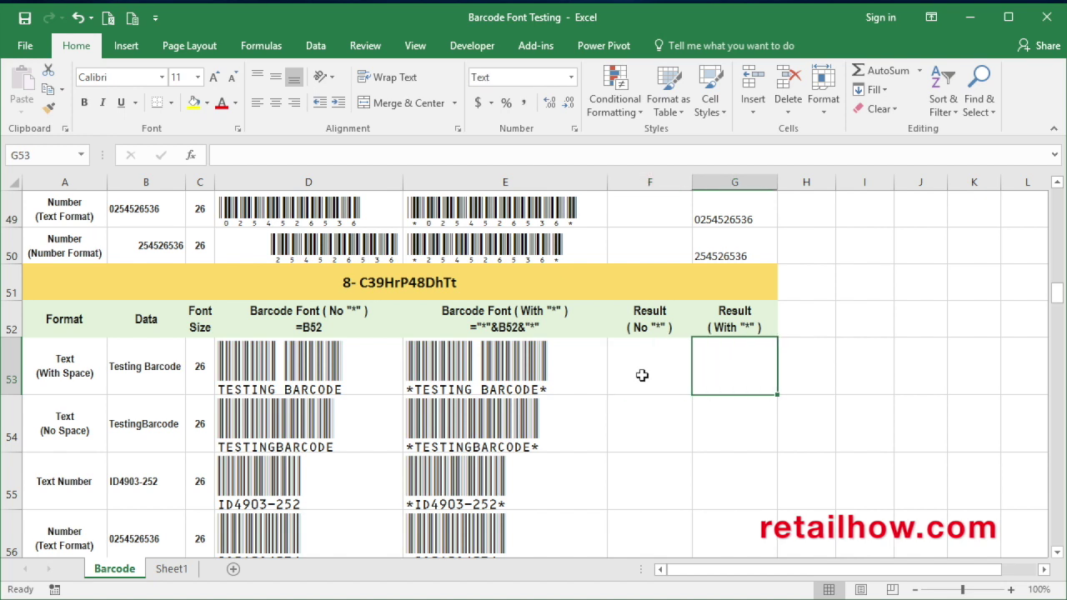
{"action": "key", "text": "Down"}
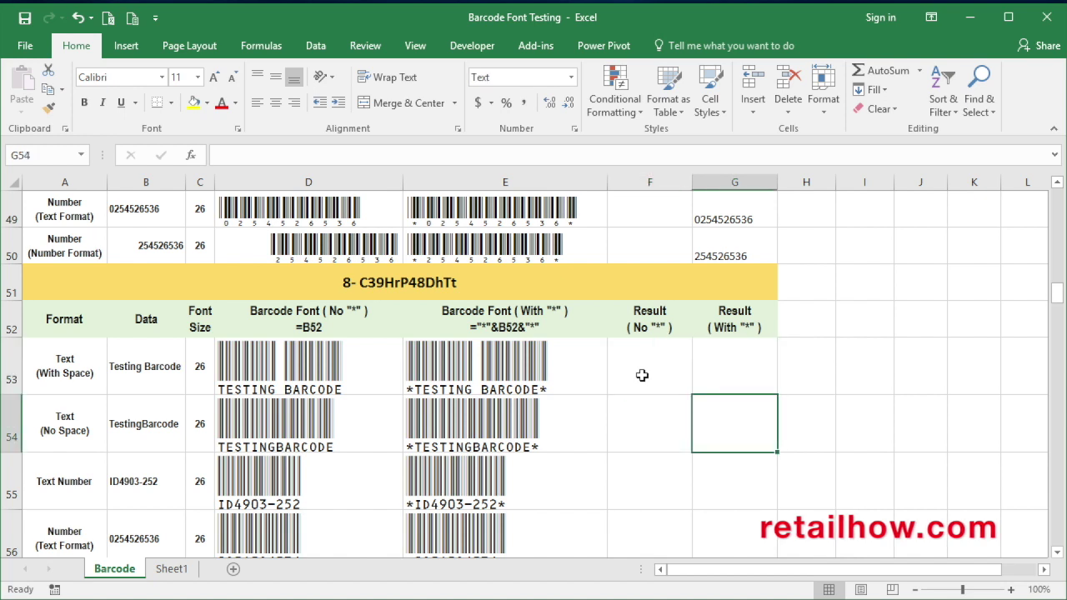
{"action": "type", "text": "TESTINGBARCODE"}
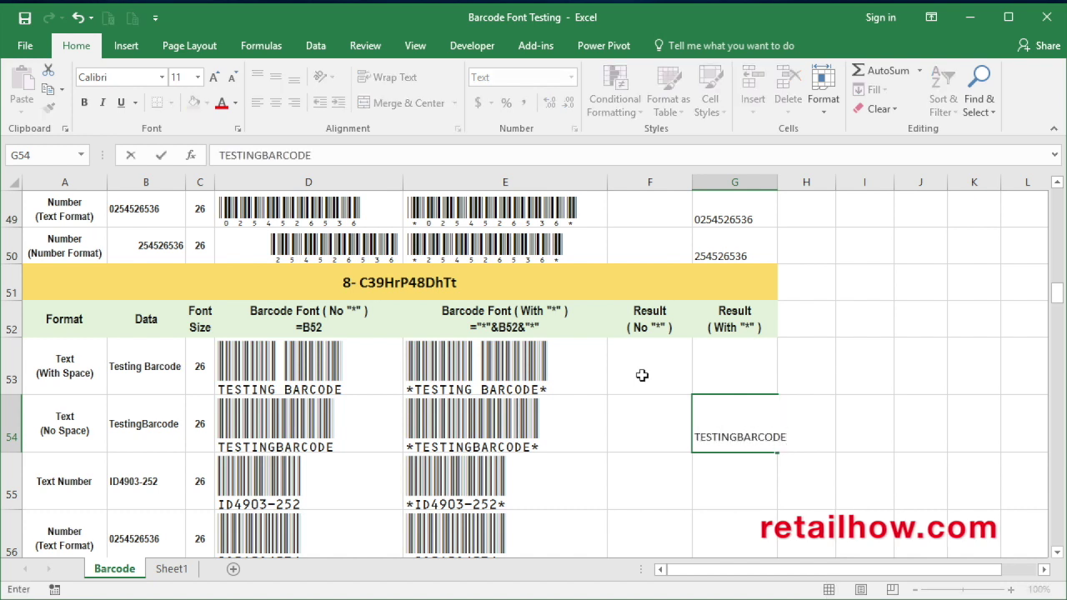
{"action": "key", "text": "Return"}
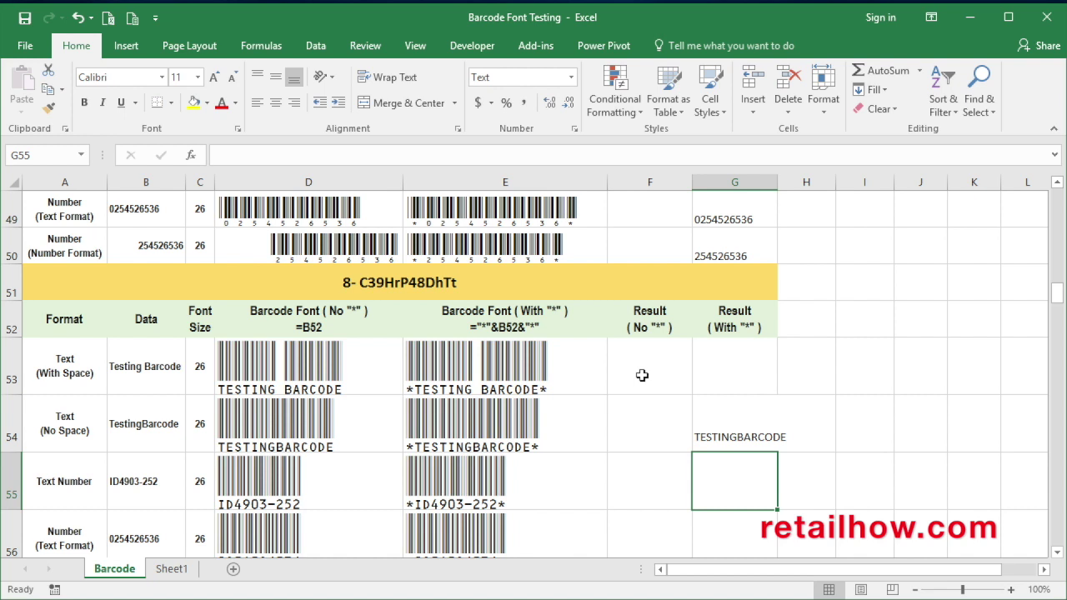
Enter the remaining C39HrP48DhTt results with asterisks: ID4903-252 in G55, 54526536 in G56 and 254526536 in G57.
{"action": "type", "text": "ID4903-252"}
{"action": "key", "text": "ctrl+Return"}
{"action": "key", "text": "Return"}
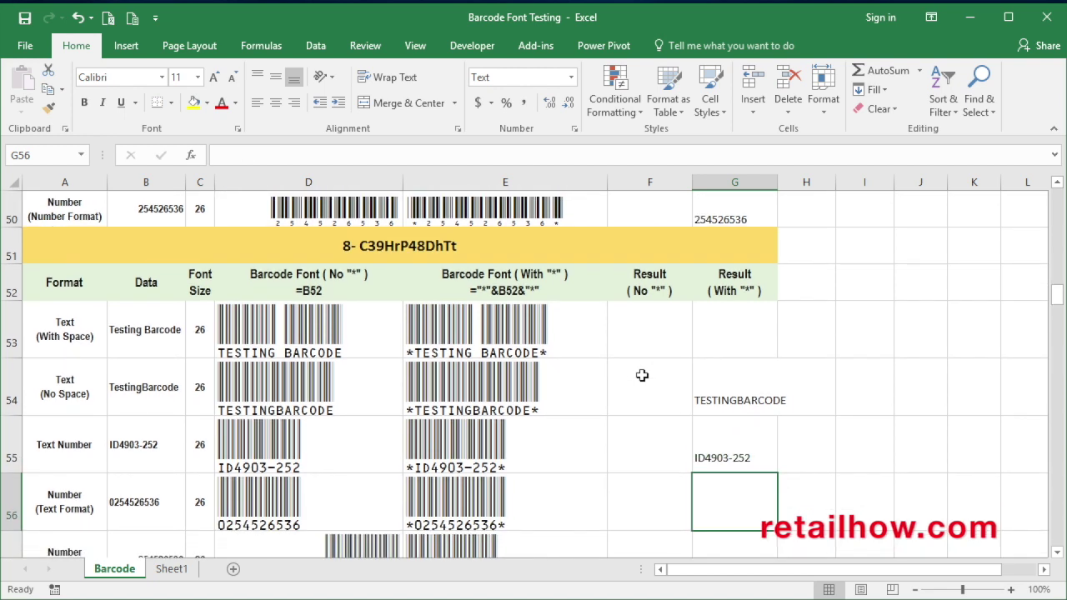
{"action": "type", "text": "54526536"}
{"action": "key", "text": "Return"}
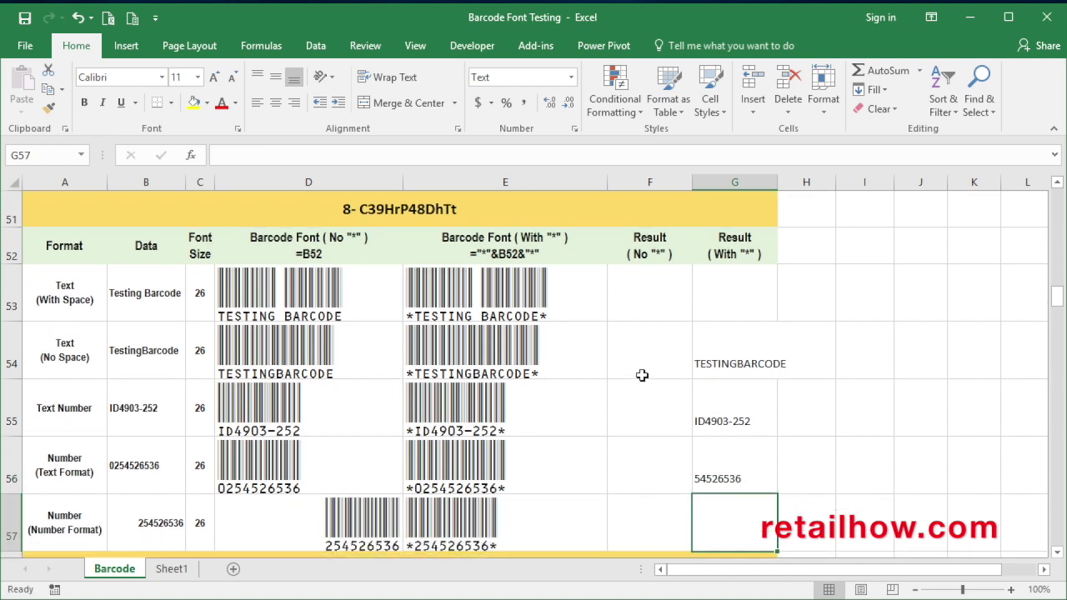
{"action": "type", "text": "254526536"}
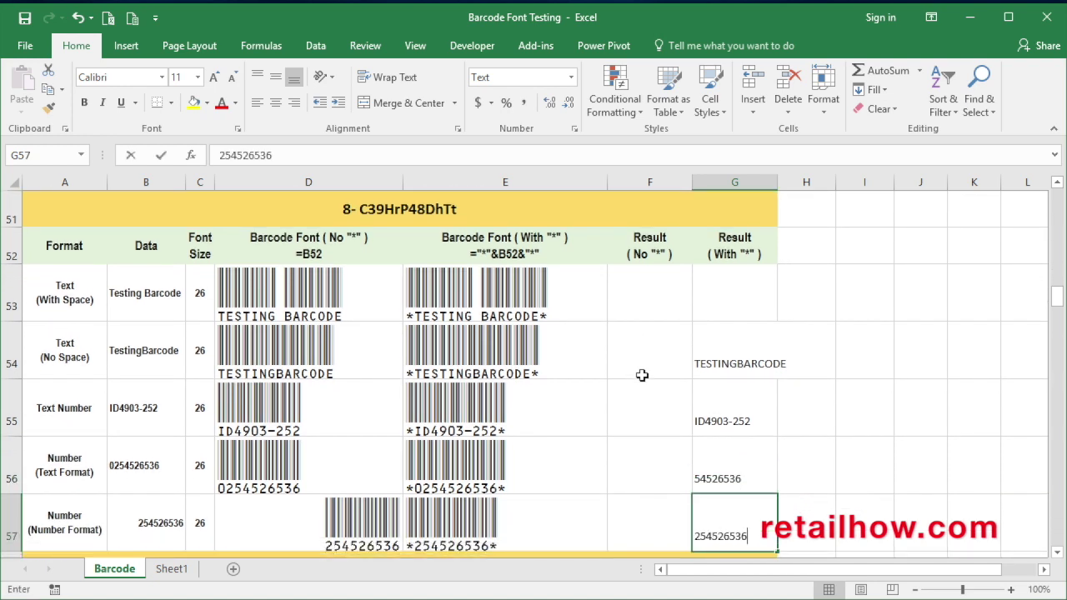
{"action": "key", "text": "Return"}
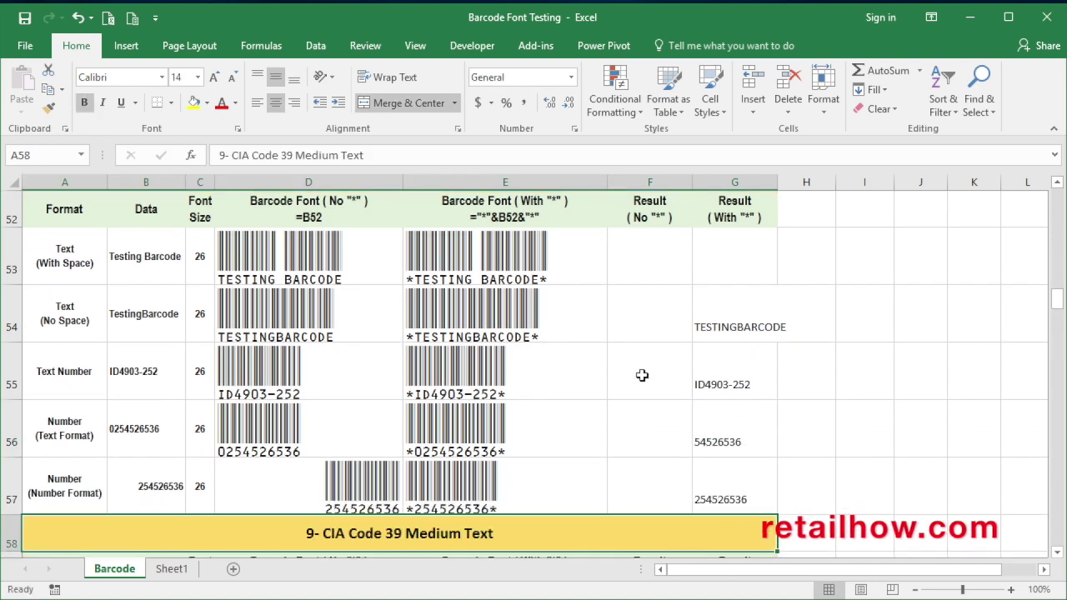
Leave rows 60 and 61 blank in the CIA Code 39 Medium Text results and enter the scan result ID4000-202 in G62.
{"action": "scroll", "coordinate": [642, 375], "scroll_direction": "up", "scroll_amount": 1}
{"action": "scroll", "coordinate": [642, 375], "scroll_direction": "down", "scroll_amount": 2}
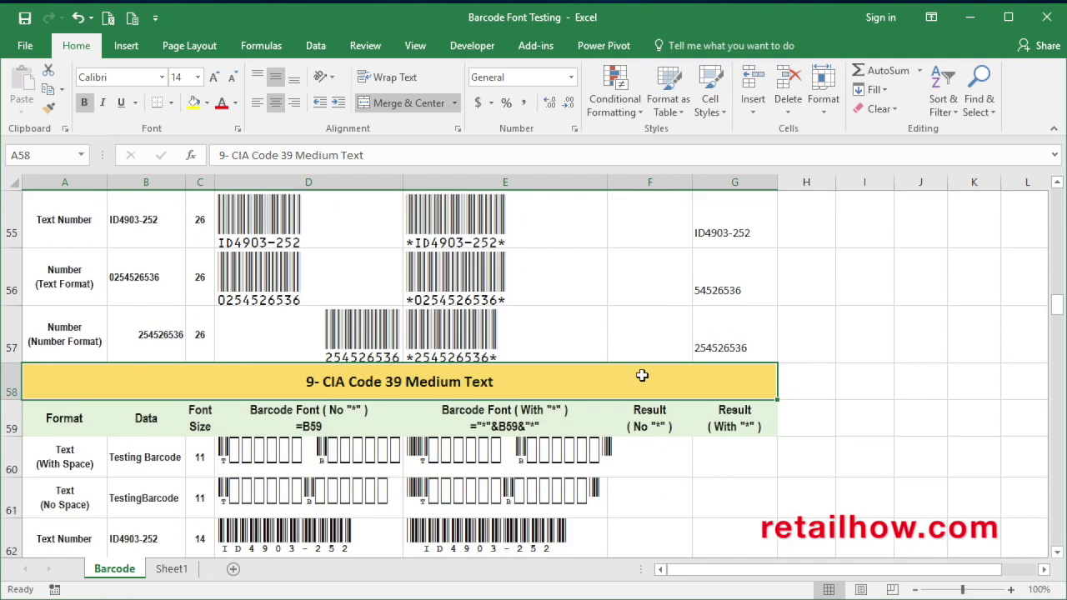
{"action": "scroll", "coordinate": [661, 466], "scroll_direction": "down", "scroll_amount": 3}
{"action": "left_click", "coordinate": [654, 467]}
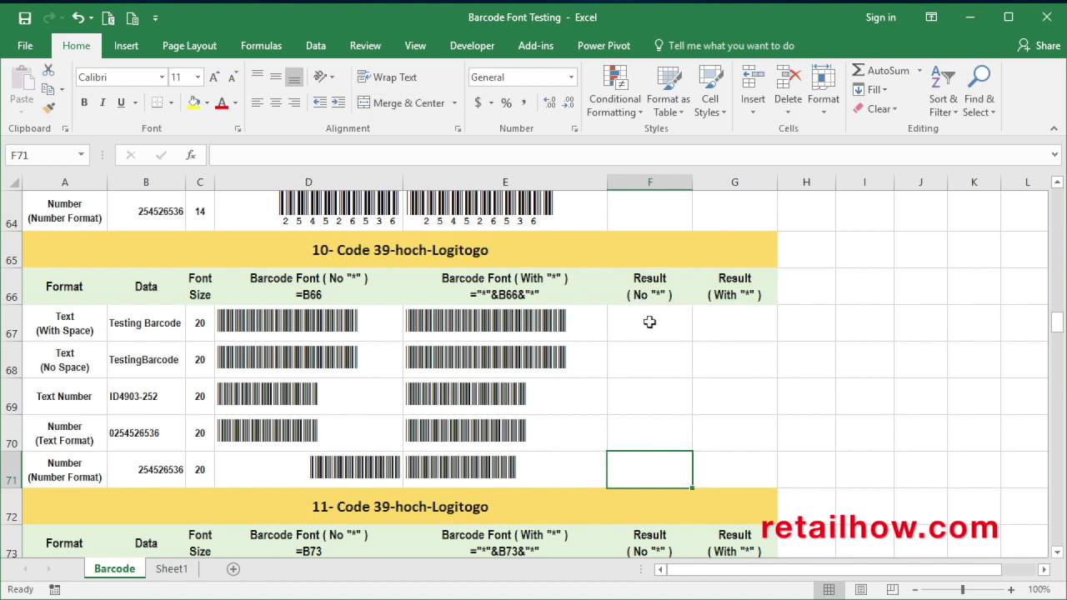
{"action": "scroll", "coordinate": [650, 322], "scroll_direction": "up", "scroll_amount": 2}
{"action": "left_click", "coordinate": [646, 278]}
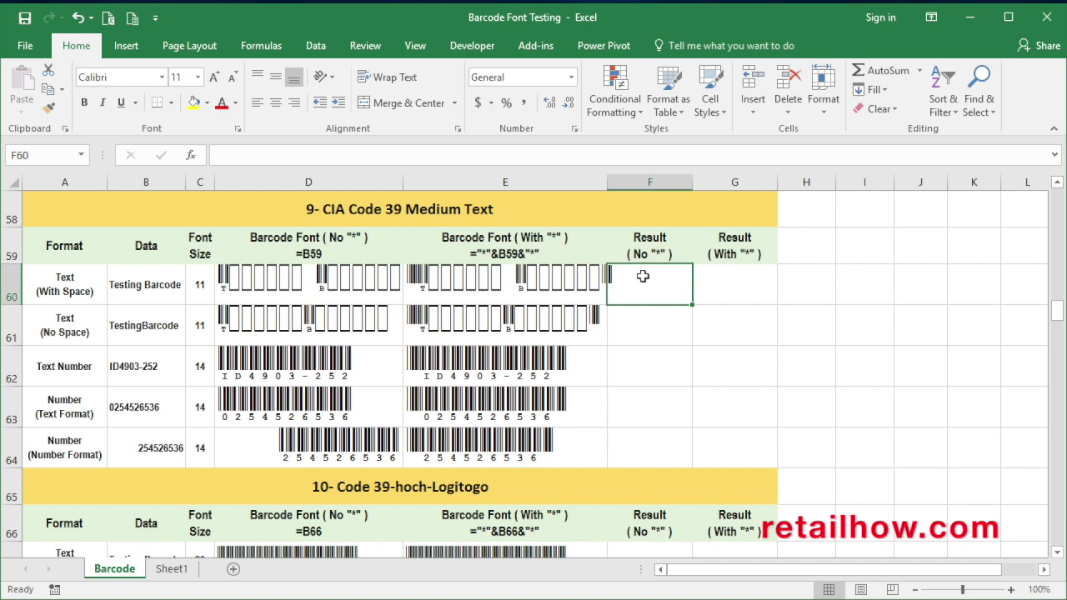
{"action": "key", "text": "Down"}
{"action": "key", "text": "Down"}
{"action": "key", "text": "Right"}
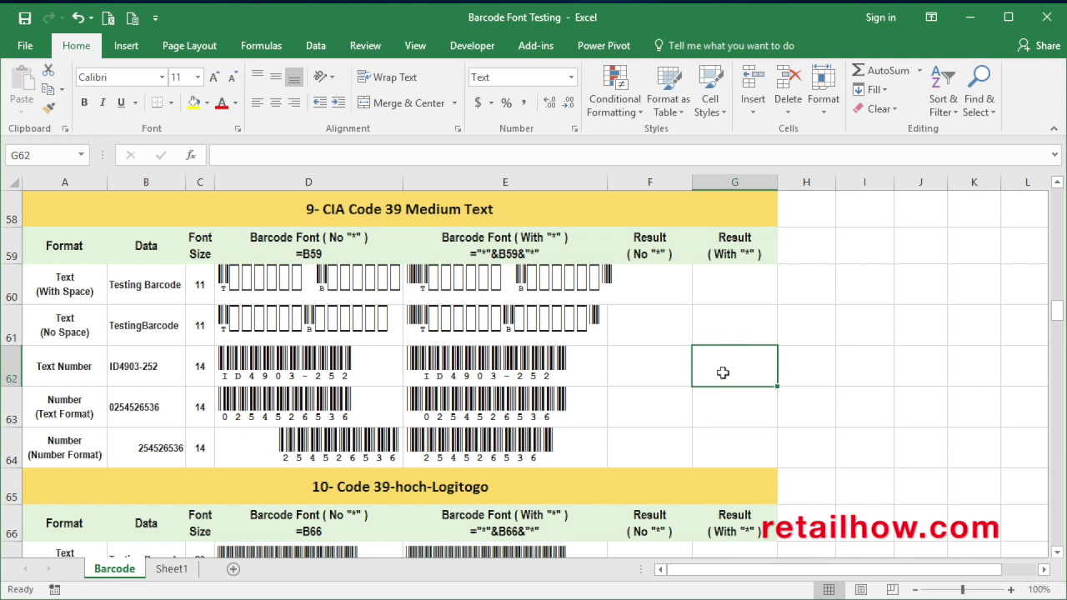
{"action": "type", "text": "ID4903-252"}
{"action": "key", "text": "Return"}
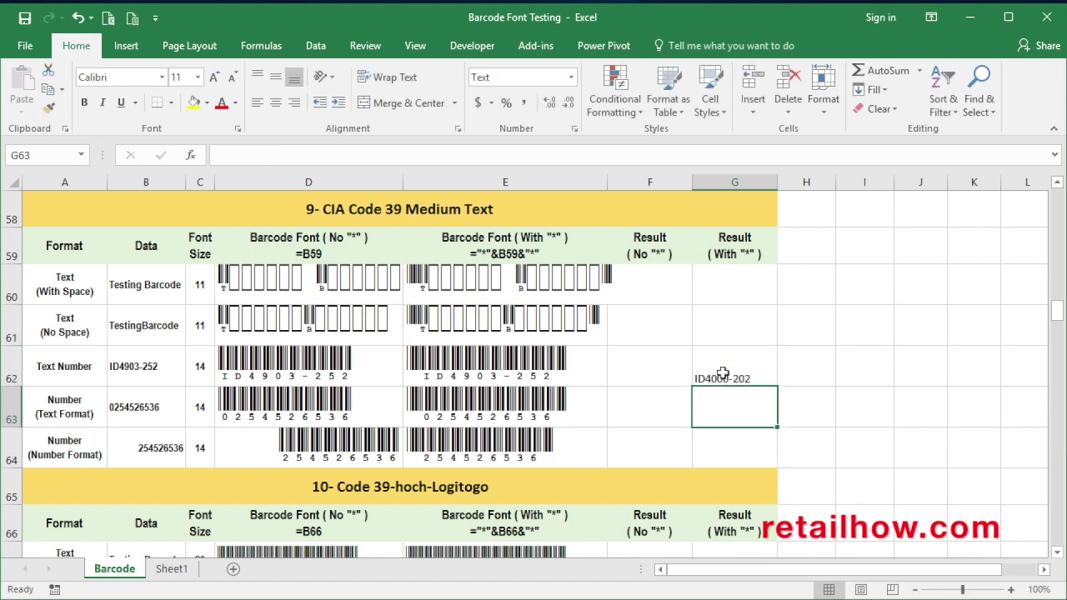
{"action": "type", "text": "0254526536"}
{"action": "key", "text": "Return"}
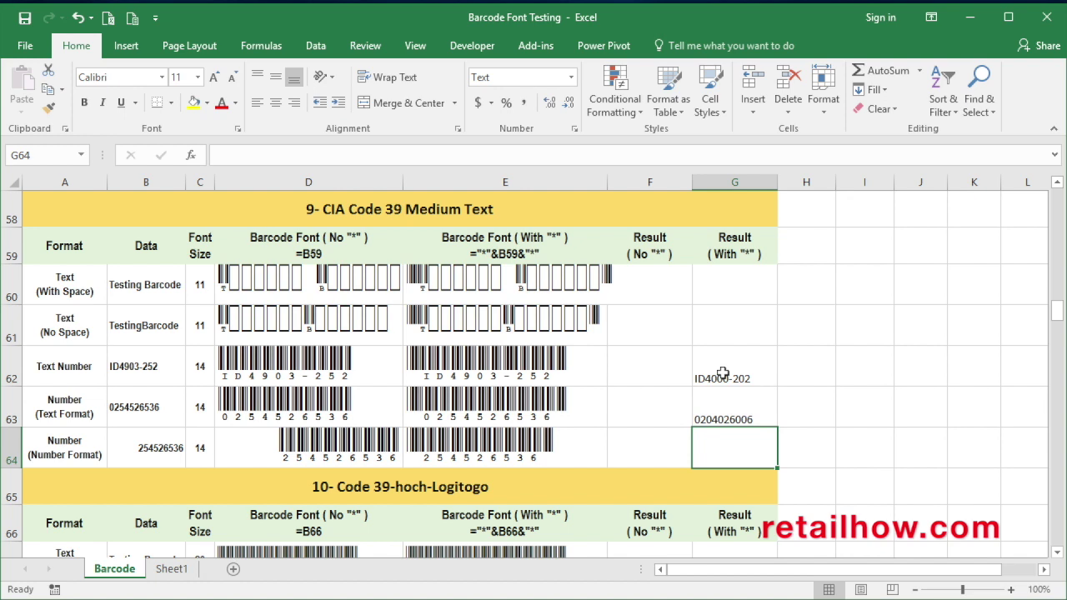
{"action": "type", "text": "254526536"}
{"action": "key", "text": "Return"}
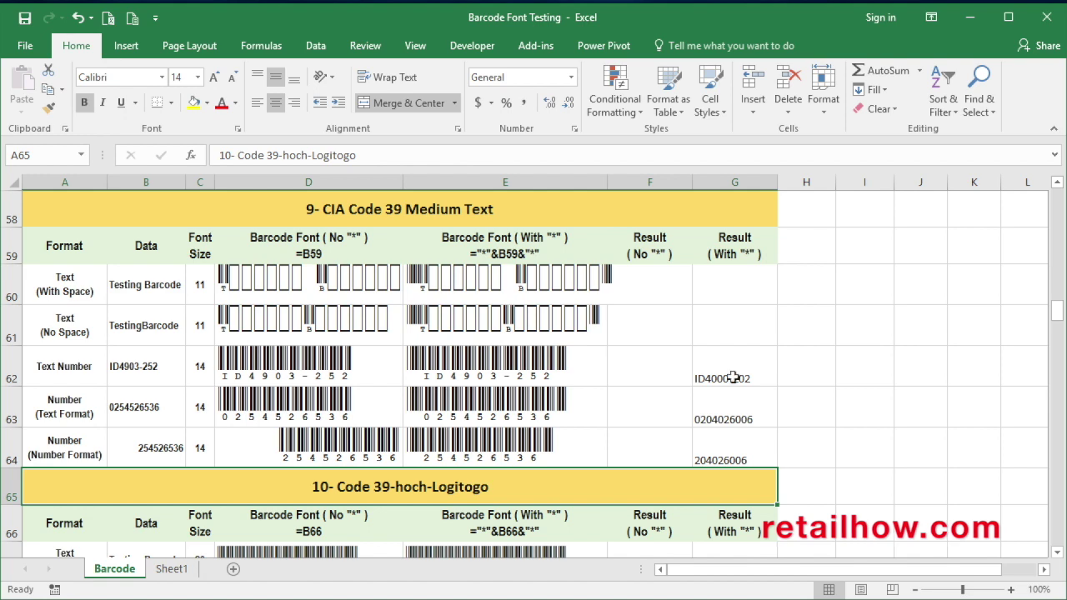
Leave F67 blank in section 10, Code 39-hoch-Logitogo, and enter the scan result TESTINGBARCODE in G67 and G68.
{"action": "key", "text": "Page_Down"}
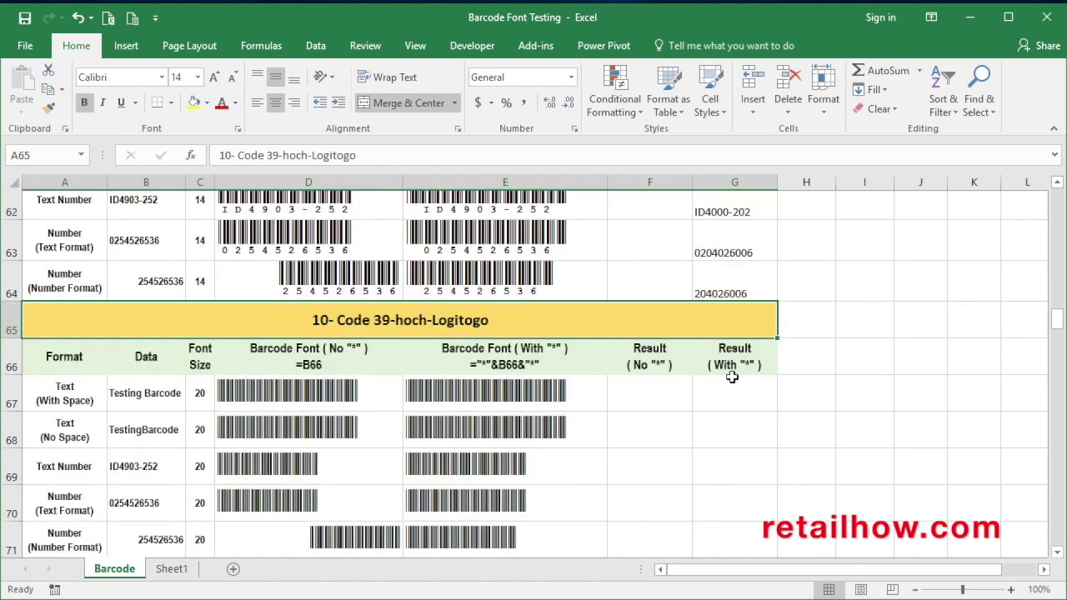
{"action": "left_click", "coordinate": [643, 285]}
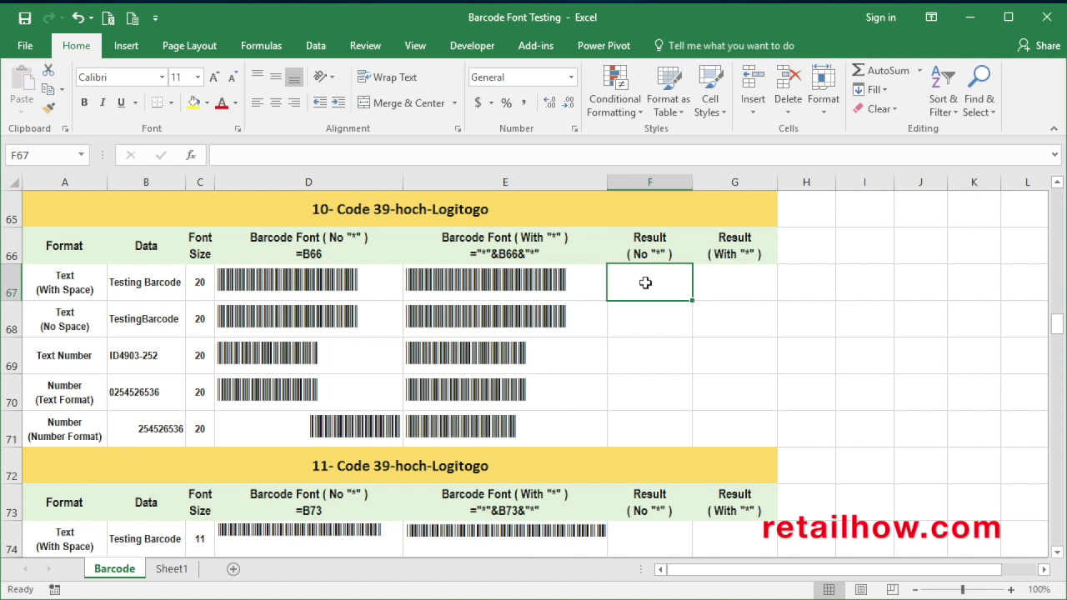
{"action": "key", "text": "Right"}
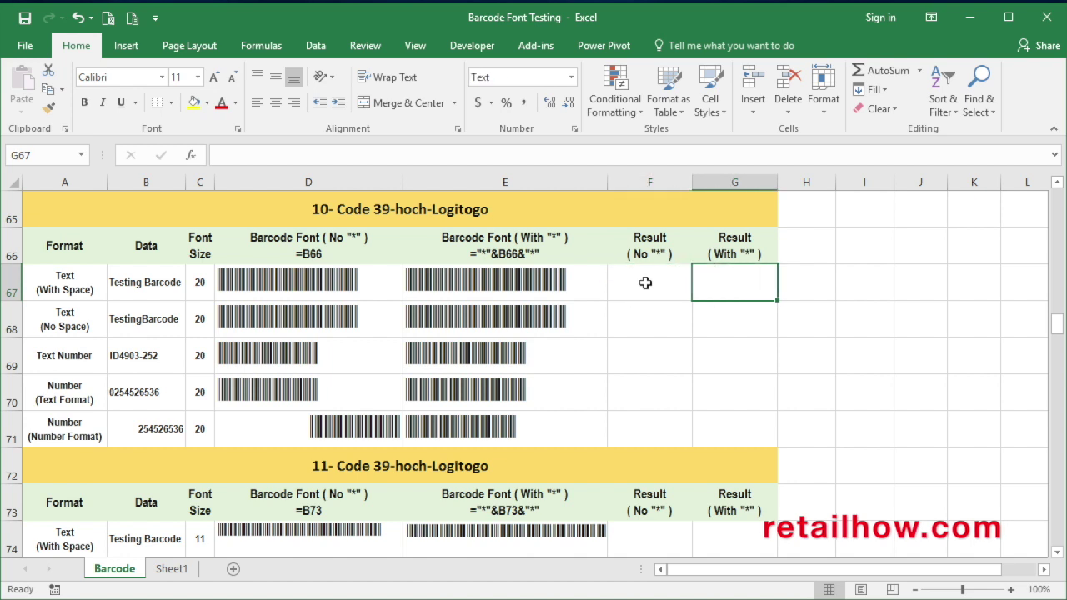
{"action": "type", "text": "TESTINGBARCODE"}
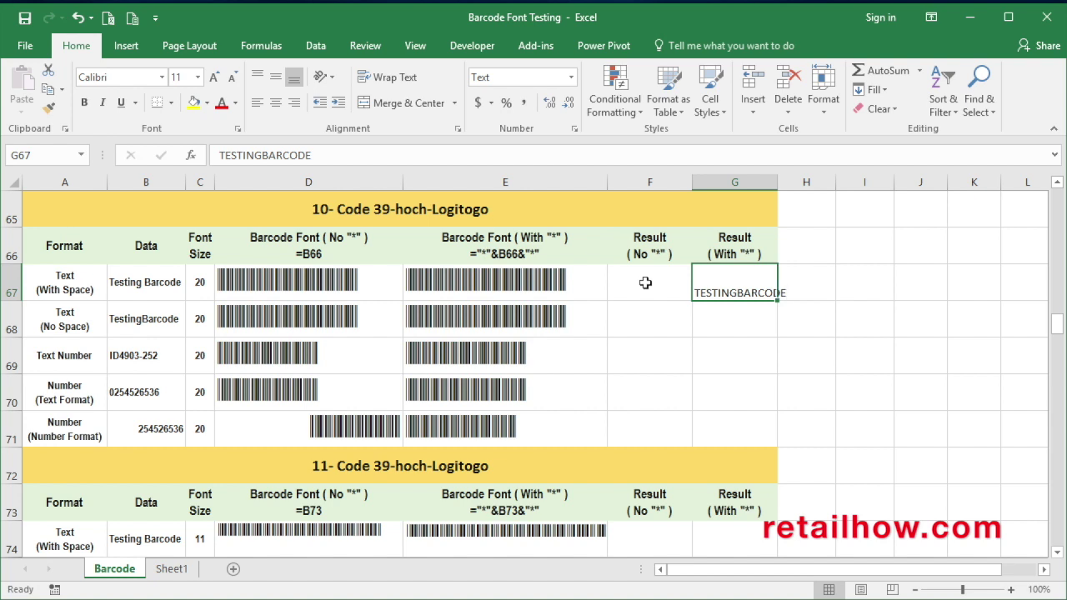
{"action": "key", "text": "Return"}
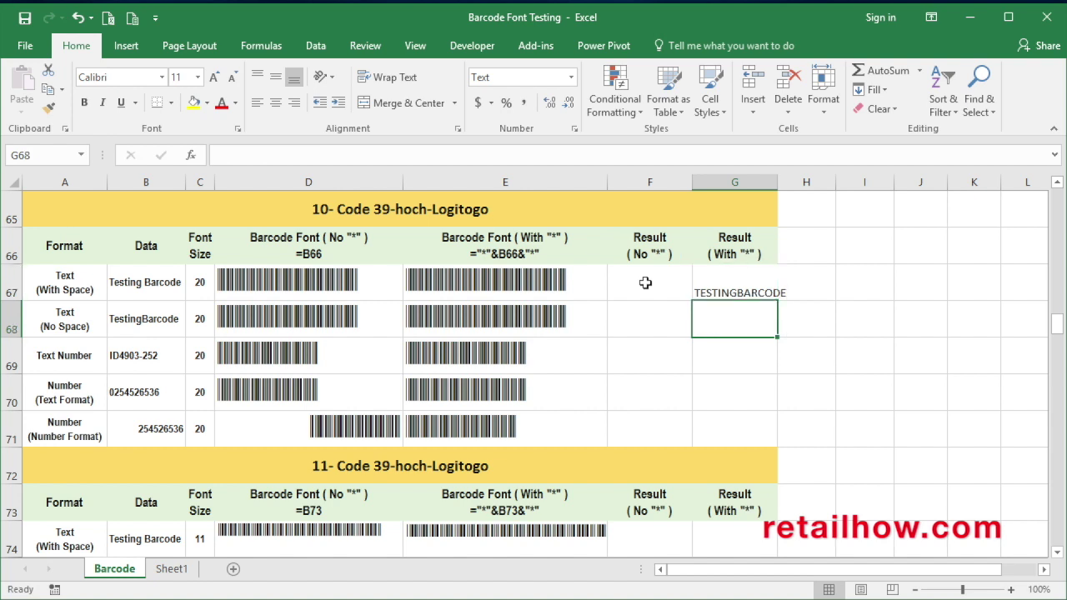
{"action": "type", "text": "TESTINGBARCODE"}
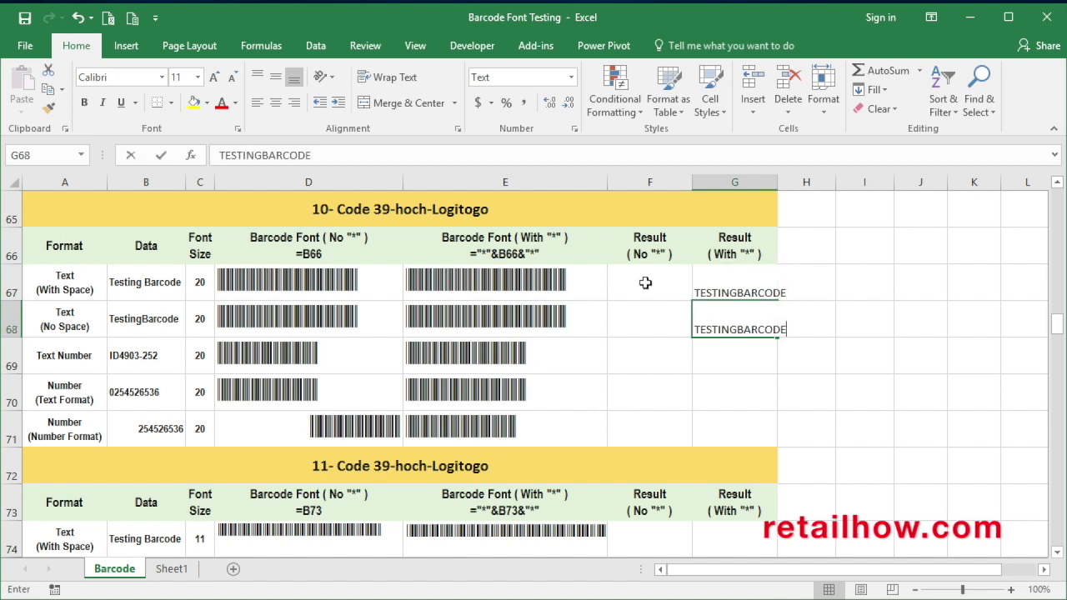
{"action": "key", "text": "Return"}
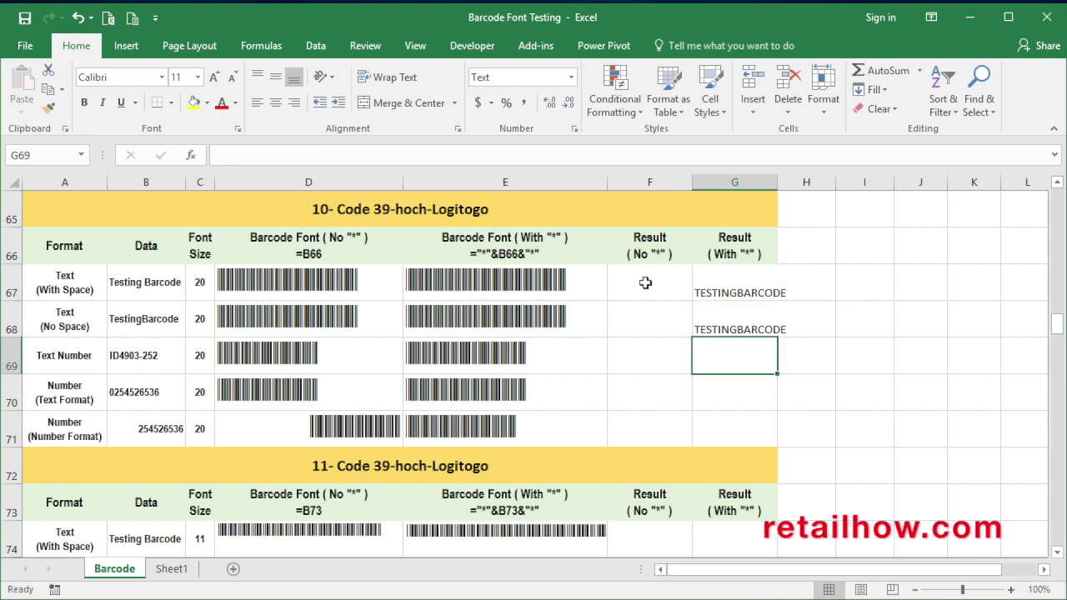
Enter the remaining section 10 results with asterisks: ID4903-252 in G69, 05452636 in G70 and 54526536 in G71.
{"action": "type", "text": "ID4903-252"}
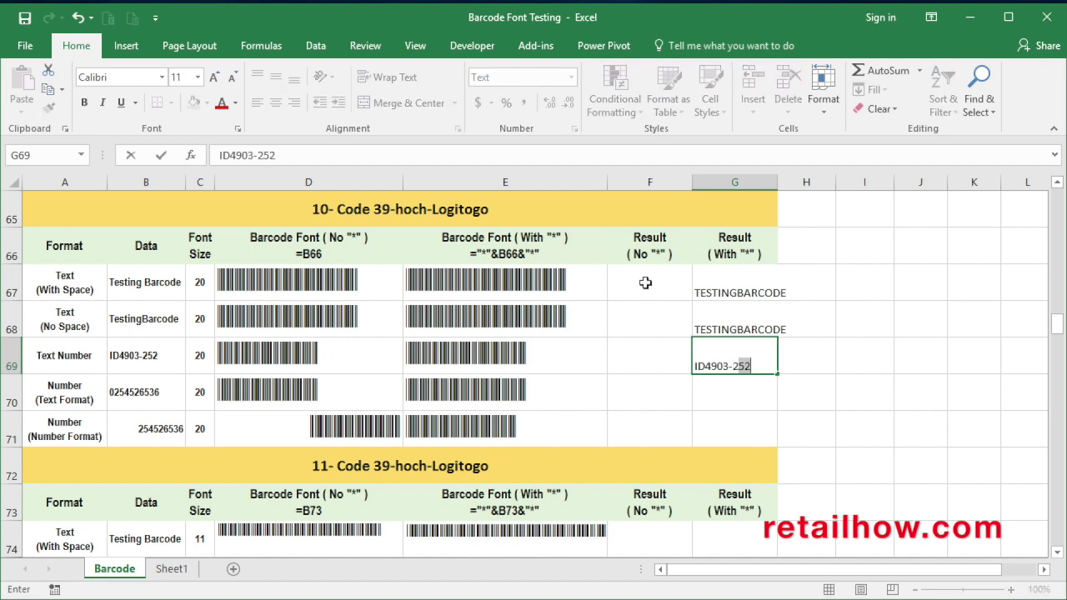
{"action": "key", "text": "Return"}
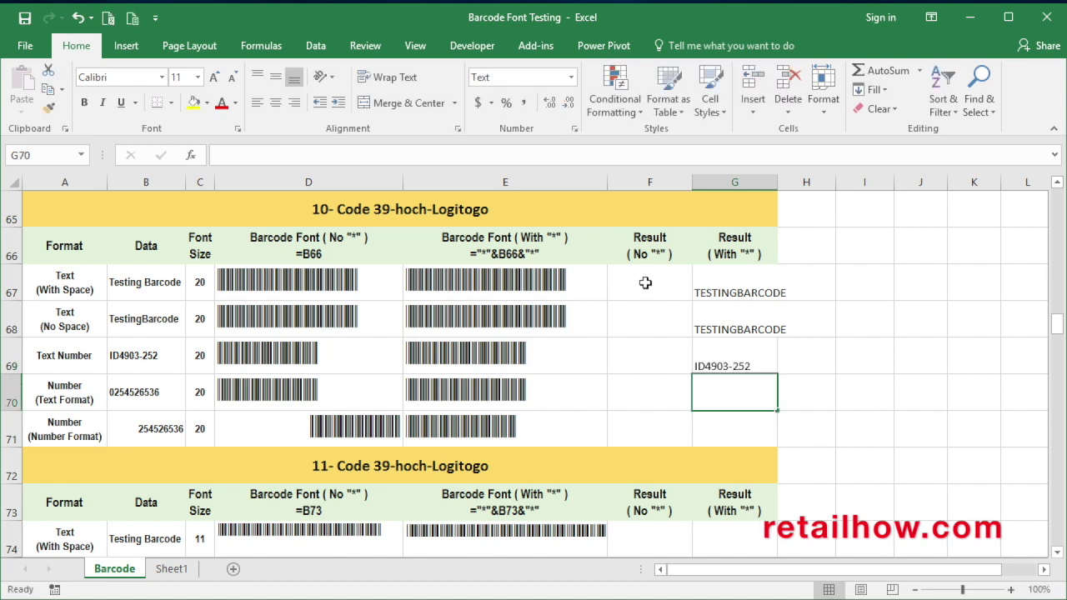
{"action": "type", "text": "05452636"}
{"action": "key", "text": "Return"}
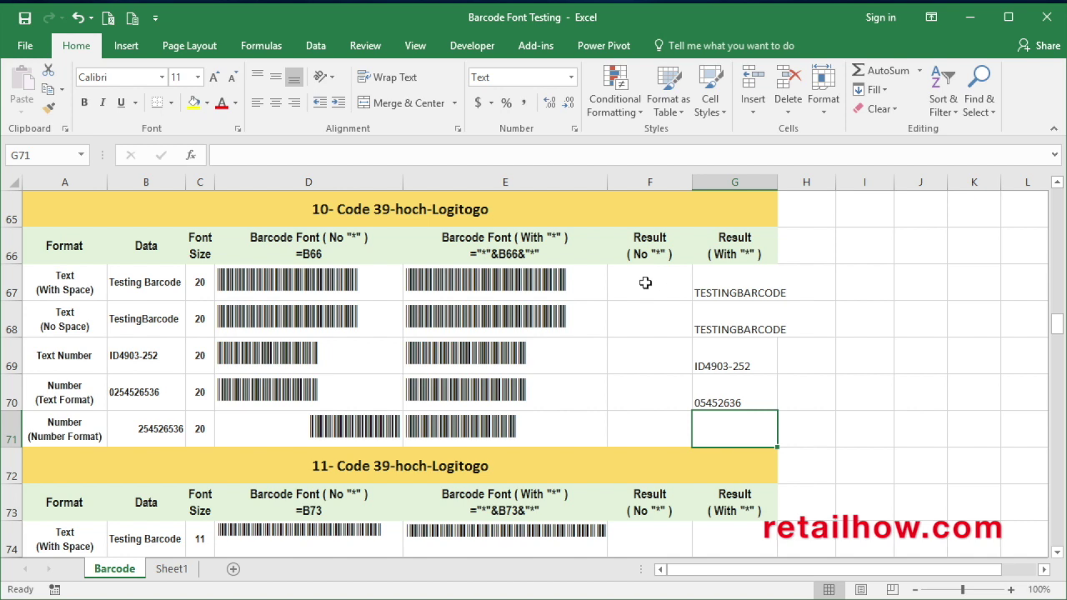
{"action": "type", "text": "54526536"}
{"action": "key", "text": "Return"}
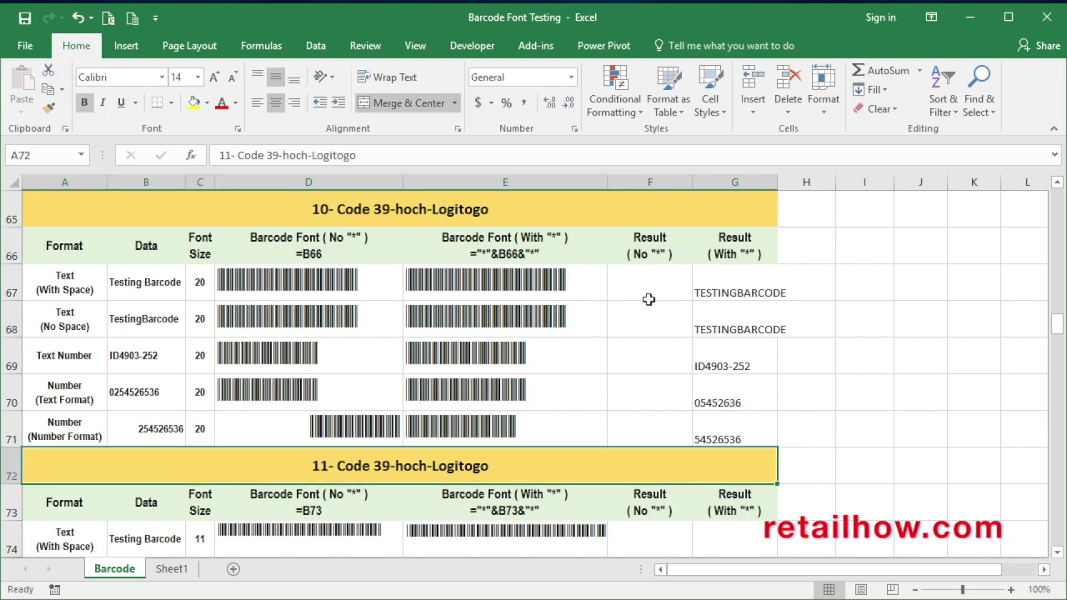
Leave F74 blank in section 11, Code 39-hoch-Logitogo, and enter the scan results TESINGBARCODE in G74 and TESTINGBARCODE in G75.
{"action": "scroll", "coordinate": [649, 299], "scroll_direction": "down", "scroll_amount": 1}
{"action": "scroll", "coordinate": [649, 299], "scroll_direction": "down", "scroll_amount": 3}
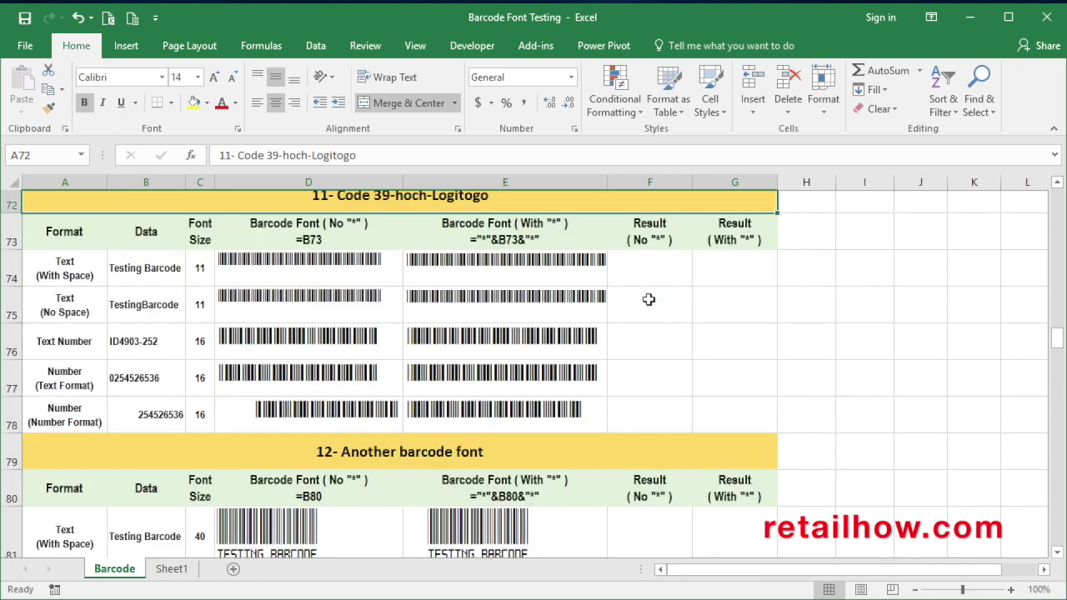
{"action": "scroll", "coordinate": [648, 299], "scroll_direction": "up", "scroll_amount": 2}
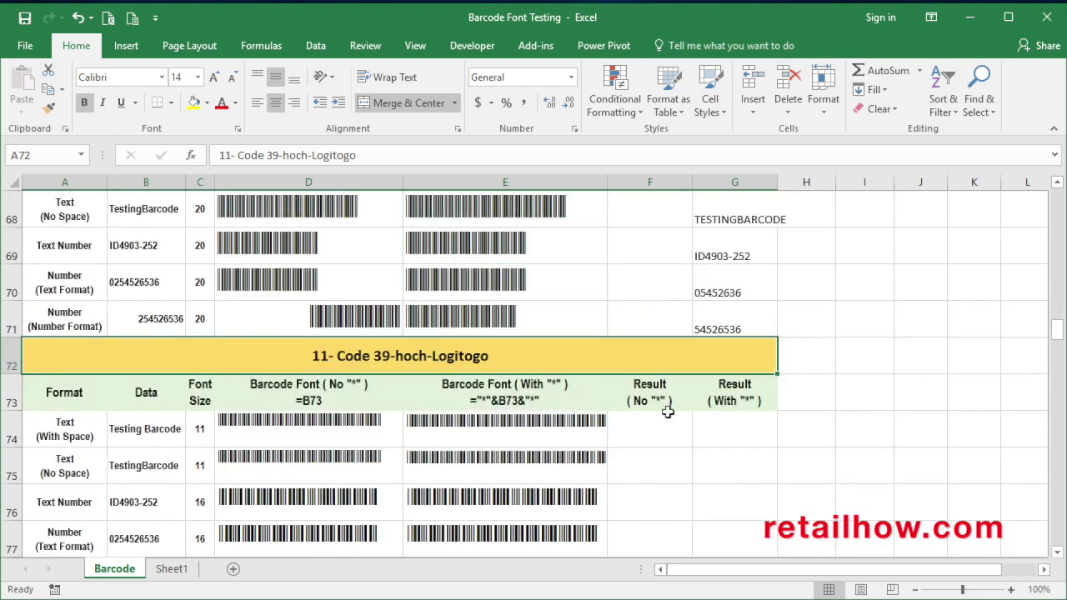
{"action": "left_click", "coordinate": [653, 425]}
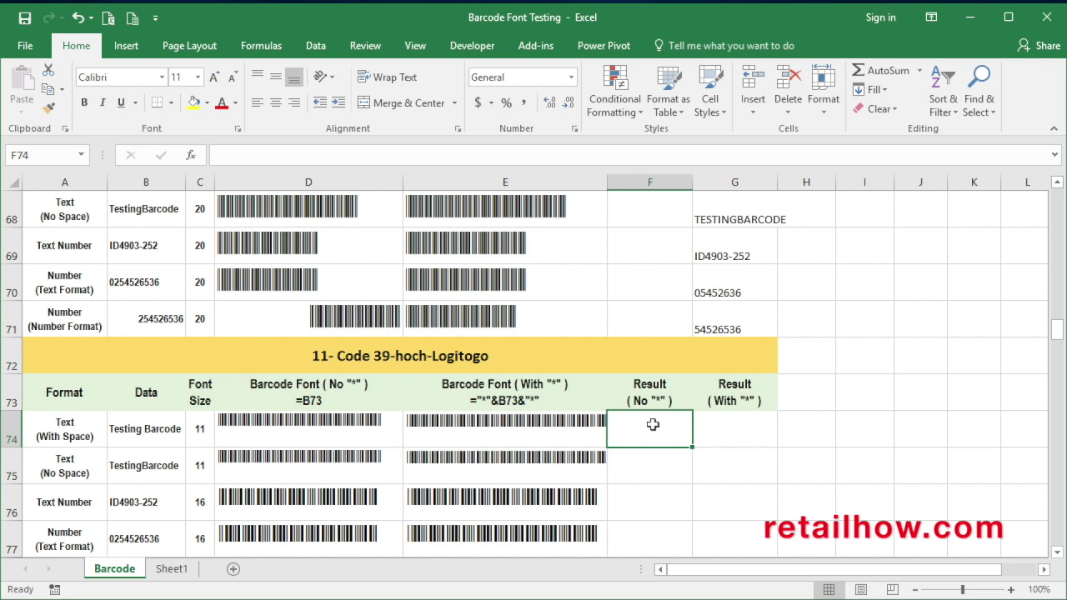
{"action": "key", "text": "Right"}
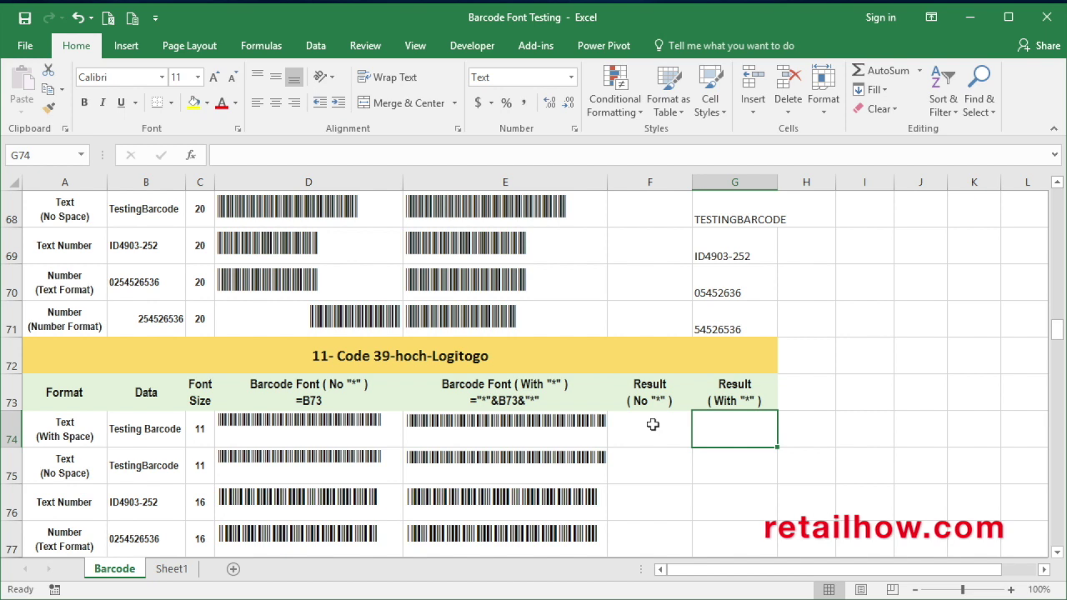
{"action": "type", "text": "TESINGBARCODE"}
{"action": "key", "text": "Return"}
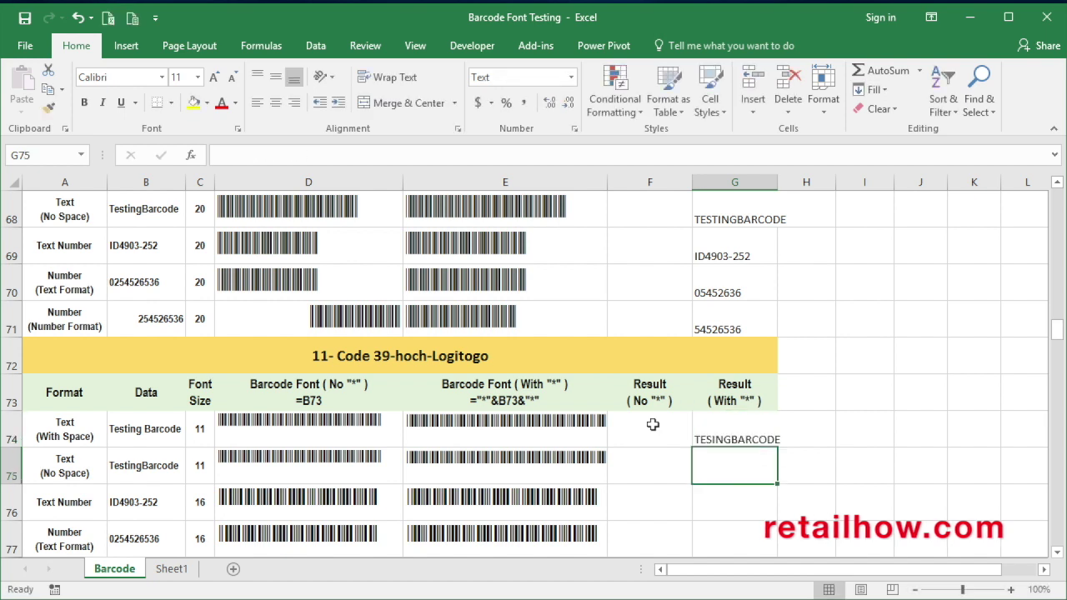
{"action": "type", "text": "TESTINGBARCODE"}
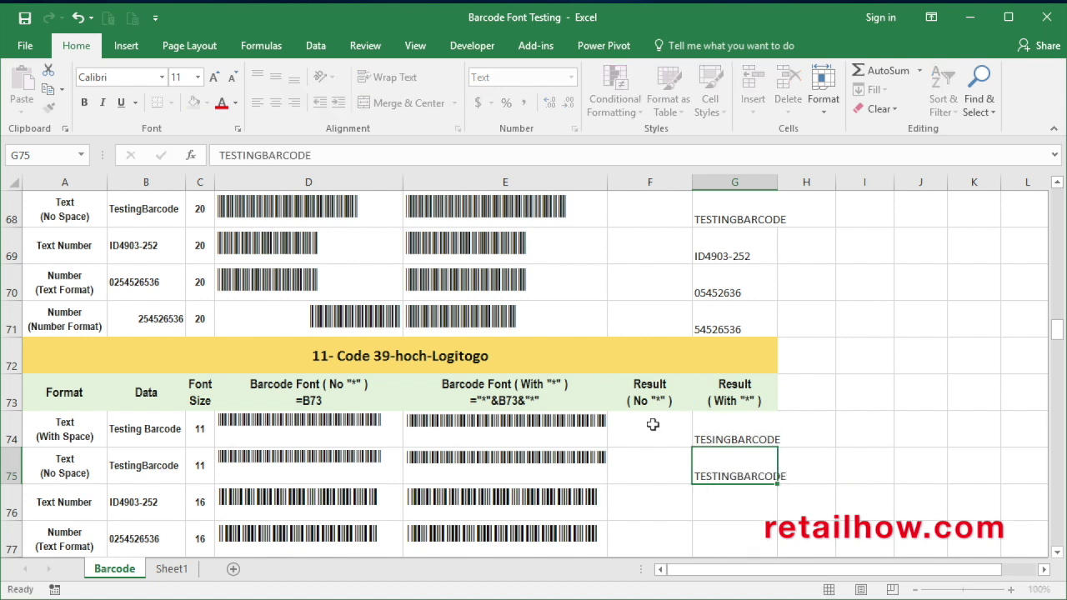
{"action": "key", "text": "Return"}
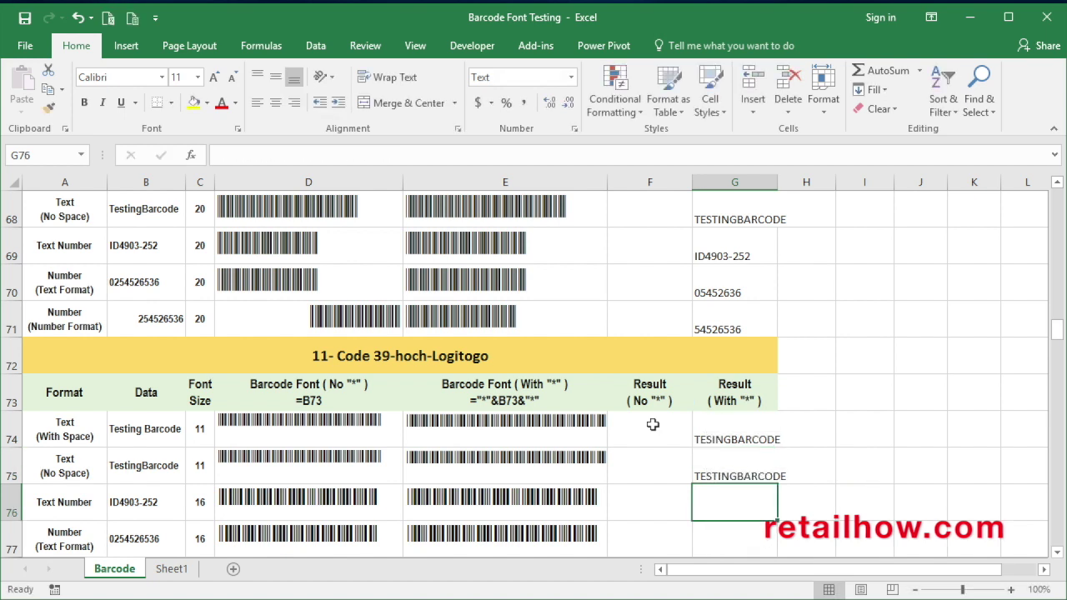
{"action": "type", "text": "ID493-252"}
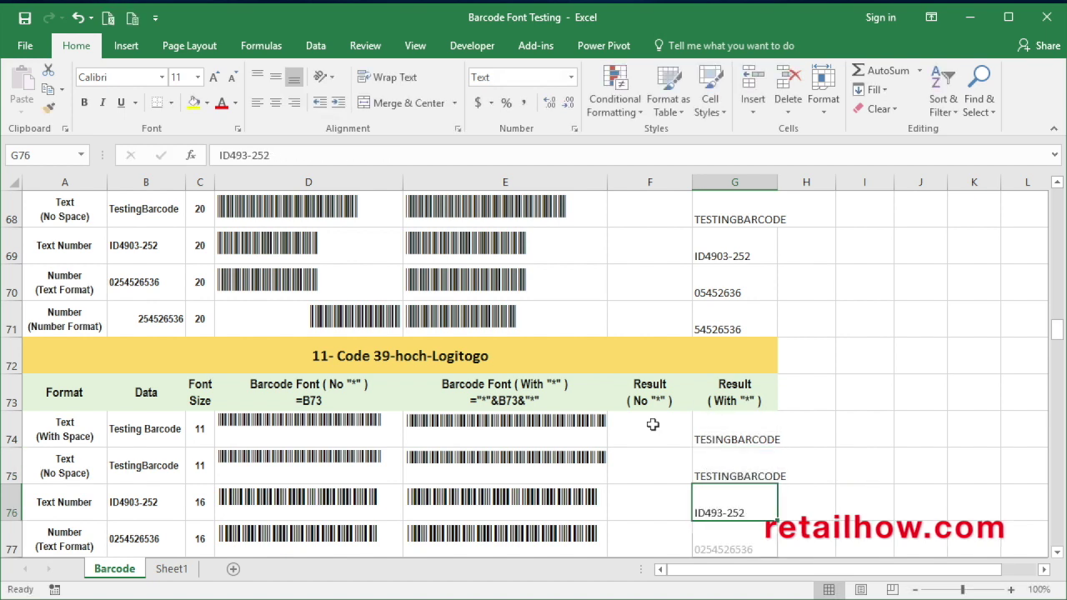
{"action": "key", "text": "Return"}
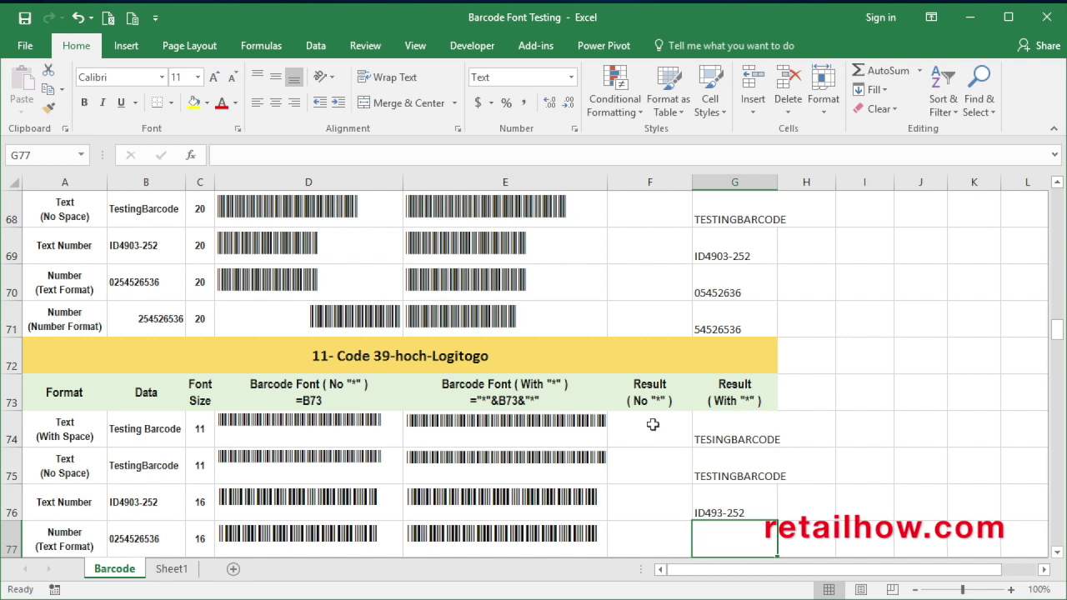
{"action": "type", "text": "0254526536"}
{"action": "key", "text": "Return"}
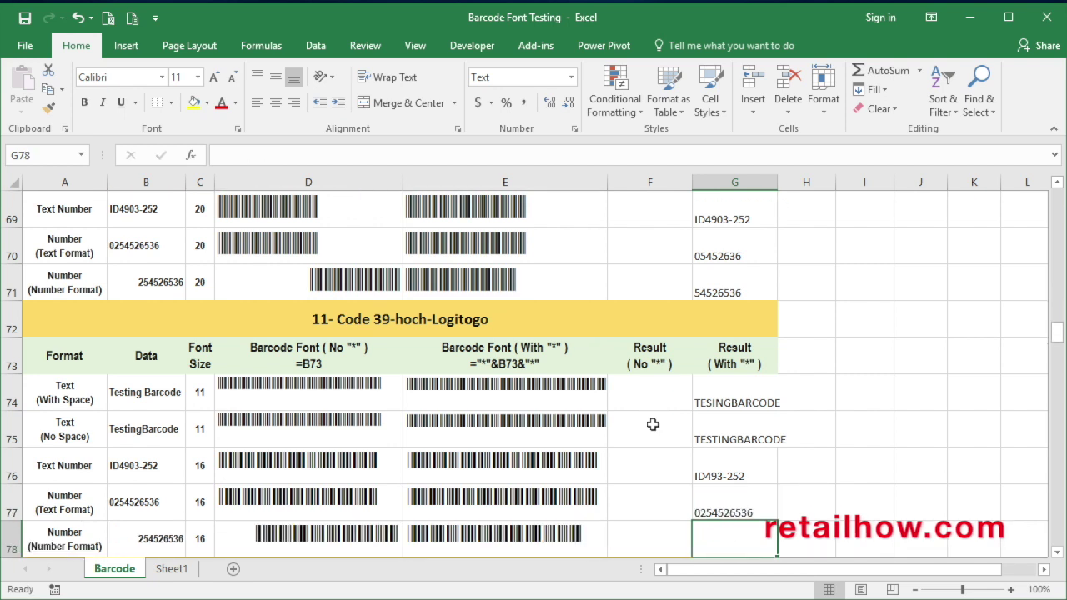
{"action": "type", "text": "254526536"}
{"action": "key", "text": "Return"}
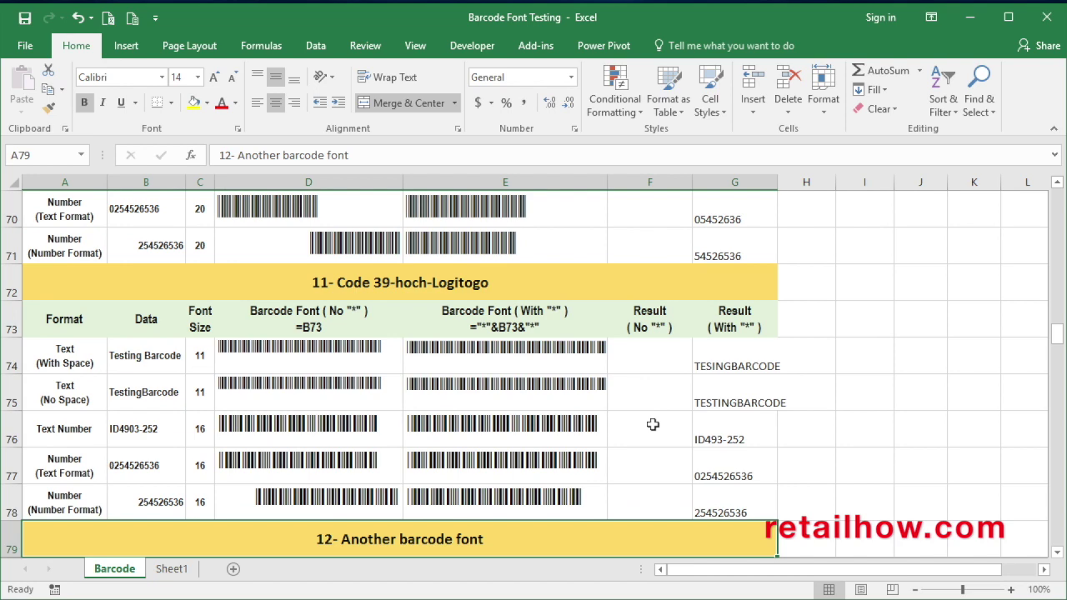
Go through result cells F81 to F85 of section 12, Another barcode font, leaving them blank.
{"action": "left_click", "coordinate": [1057, 553]}
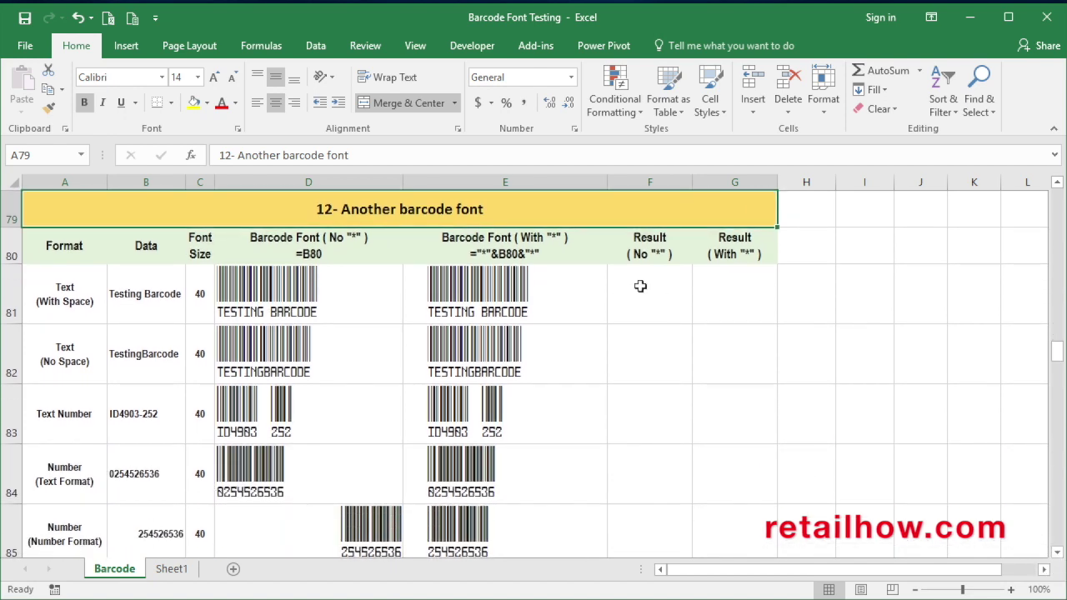
{"action": "left_click", "coordinate": [640, 286]}
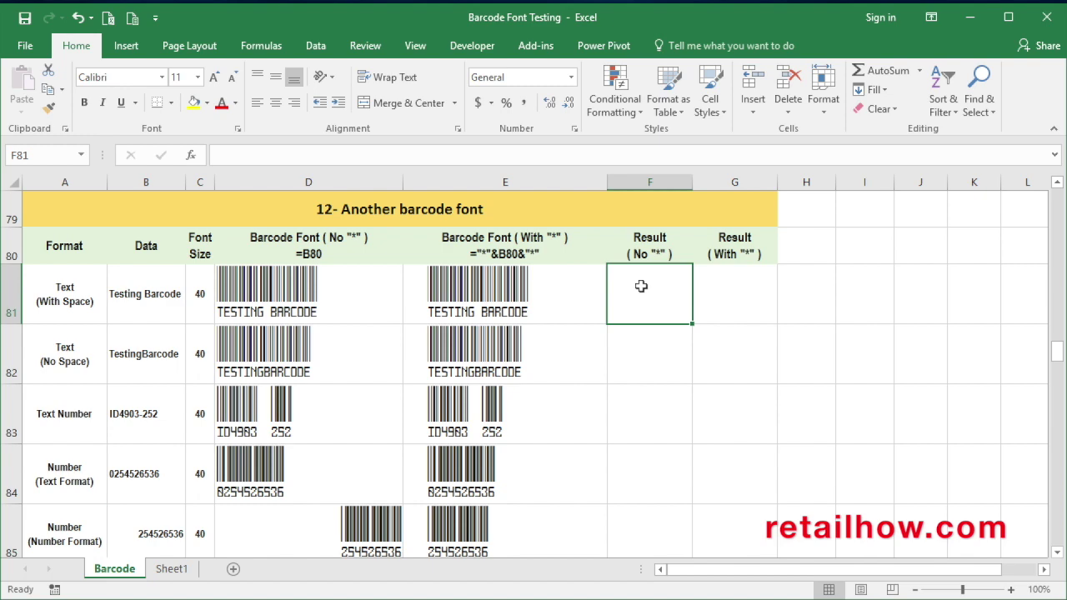
{"action": "key", "text": "Down"}
{"action": "key", "text": "Down"}
{"action": "key", "text": "Down"}
{"action": "key", "text": "Down"}
{"action": "key", "text": "Down"}
Go through result cells F88 to F92 of section 13, New Barcode Font tfb, leaving them blank.
{"action": "key", "text": "Down"}
{"action": "key", "text": "Down"}
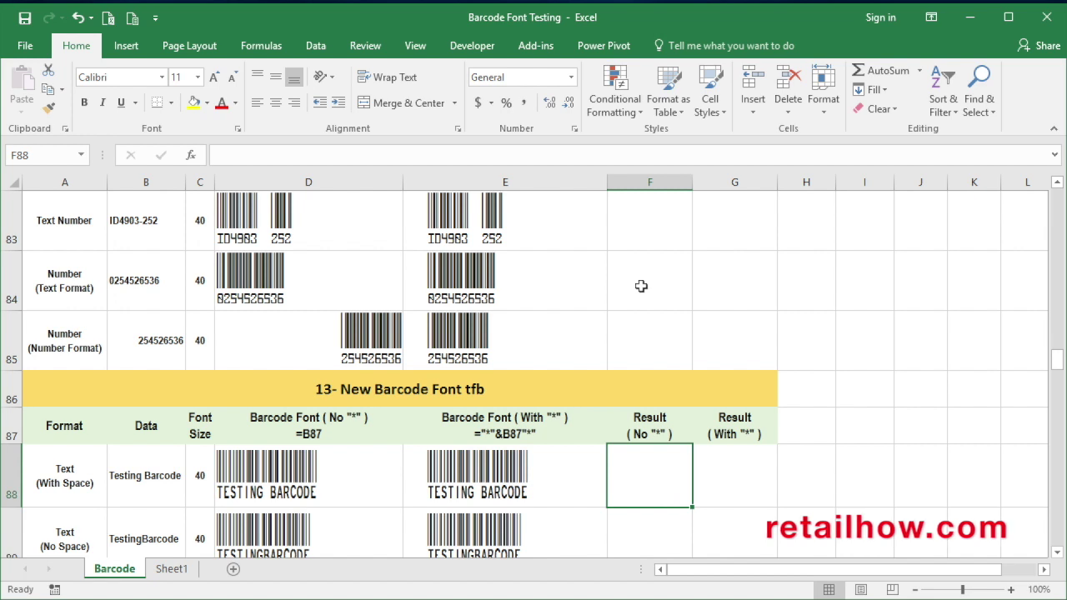
{"action": "key", "text": "Down"}
{"action": "key", "text": "Down"}
{"action": "key", "text": "Down"}
{"action": "key", "text": "Down"}
{"action": "key", "text": "Down"}
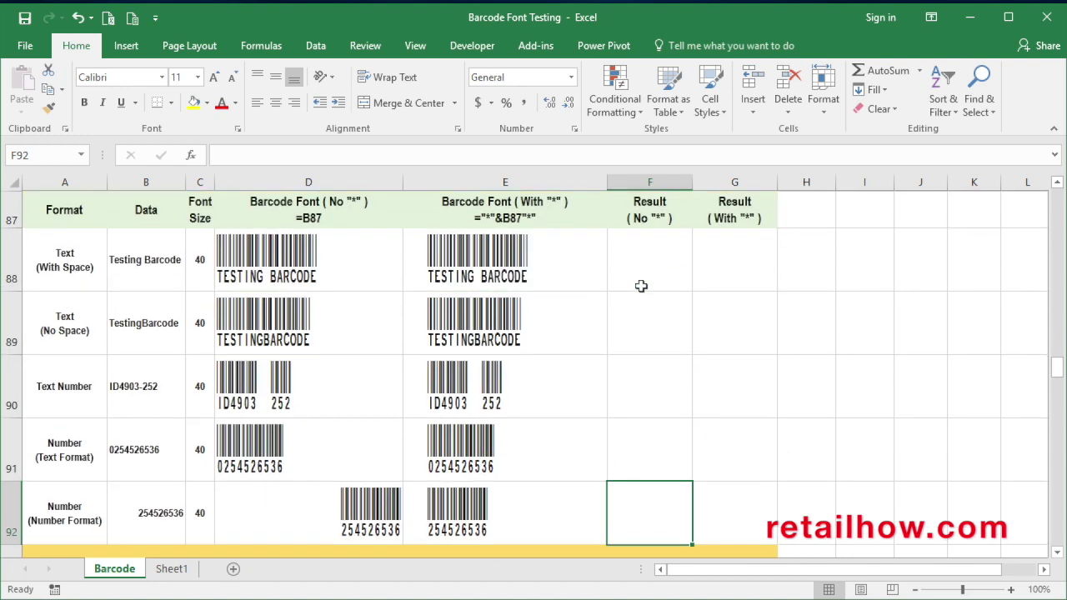
Check the section 14, EanBwrP36Tt, result cells from F95 across to G95 and down to G99, leaving them blank.
{"action": "key", "text": "Down"}
{"action": "key", "text": "Down"}
{"action": "key", "text": "Down"}
{"action": "key", "text": "Down"}
{"action": "key", "text": "Up"}
{"action": "key", "text": "Up"}
{"action": "key", "text": "Up"}
{"action": "key", "text": "Right"}
{"action": "key", "text": "Down"}
{"action": "key", "text": "Left"}
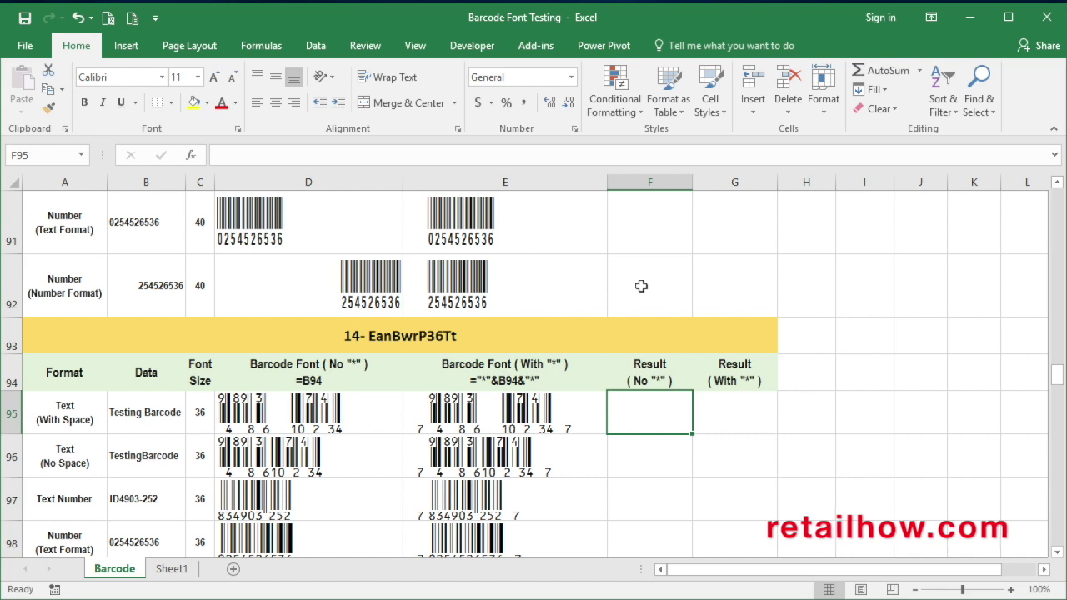
{"action": "key", "text": "Right"}
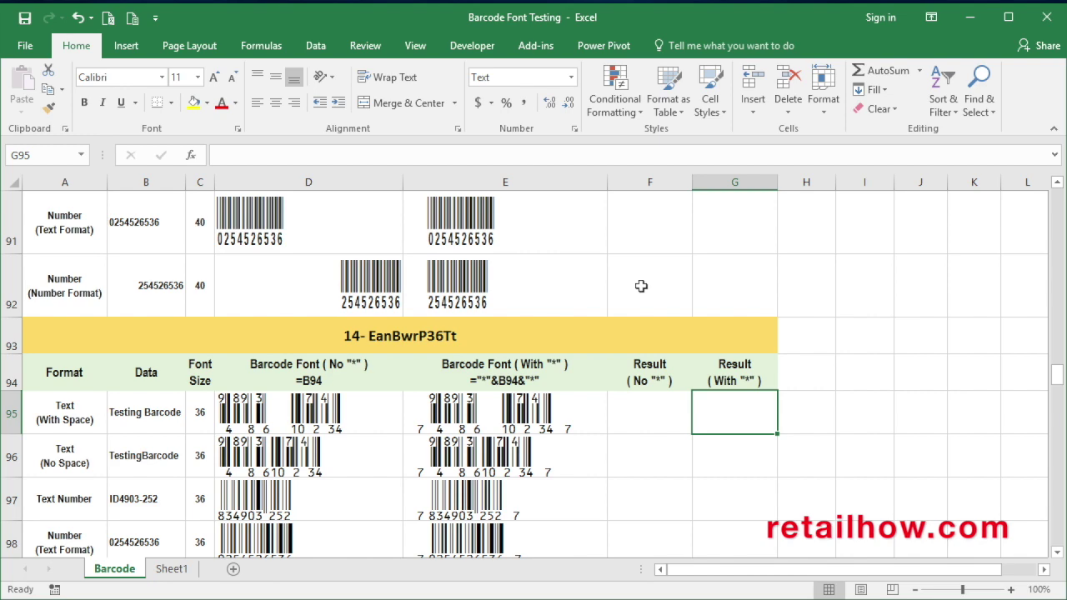
{"action": "key", "text": "Down"}
{"action": "key", "text": "Down"}
{"action": "key", "text": "Down"}
{"action": "key", "text": "Down"}
{"action": "key", "text": "Down"}
{"action": "key", "text": "Down"}
{"action": "key", "text": "Down"}
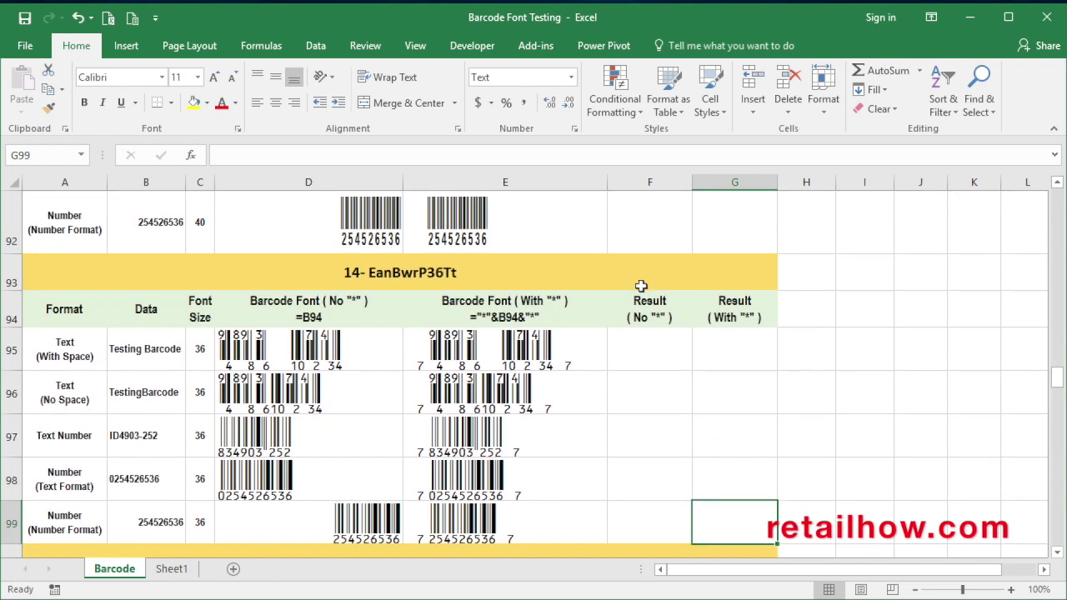
Go through the with-asterisk result cells from G102 down in section 15, EanBwrP72Tt, leaving them blank.
{"action": "key", "text": "Down"}
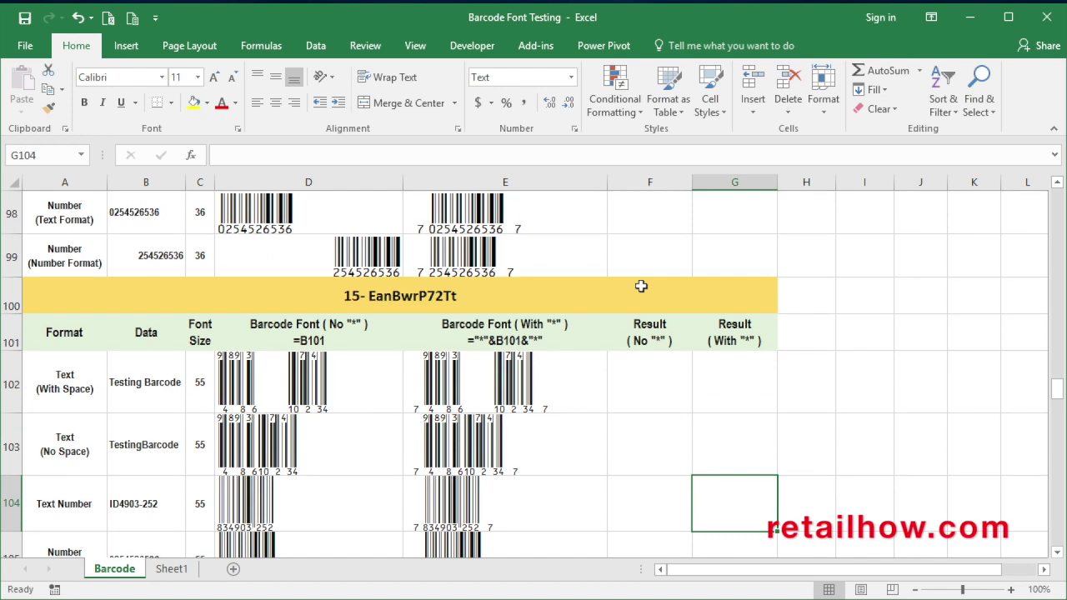
{"action": "key", "text": "Up"}
{"action": "key", "text": "Up"}
{"action": "key", "text": "Down"}
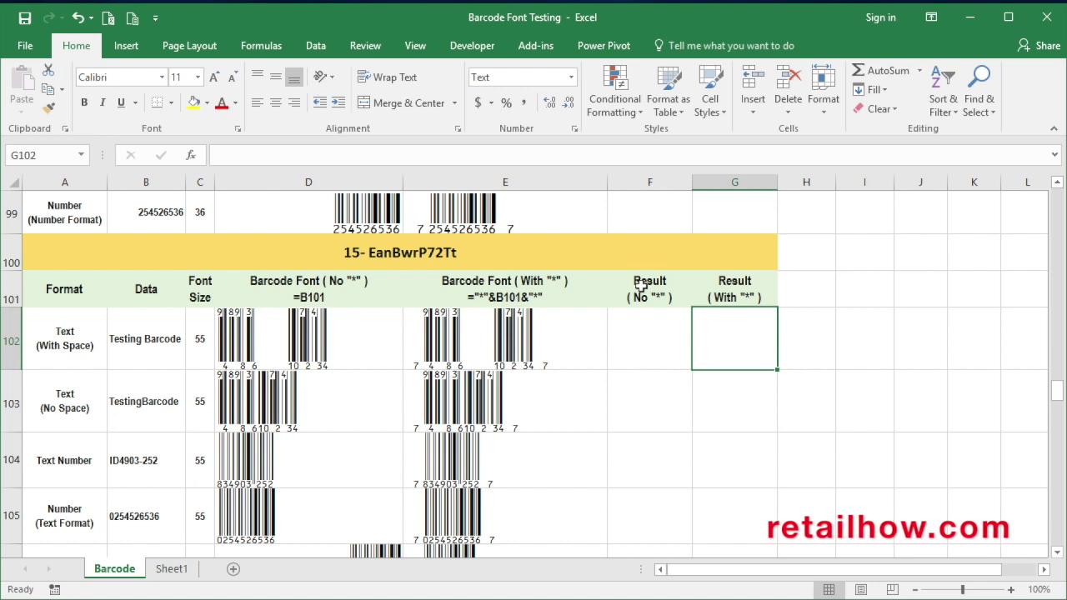
{"action": "key", "text": "Down"}
{"action": "key", "text": "Down"}
{"action": "key", "text": "Down"}
{"action": "key", "text": "Down"}
{"action": "key", "text": "Down"}
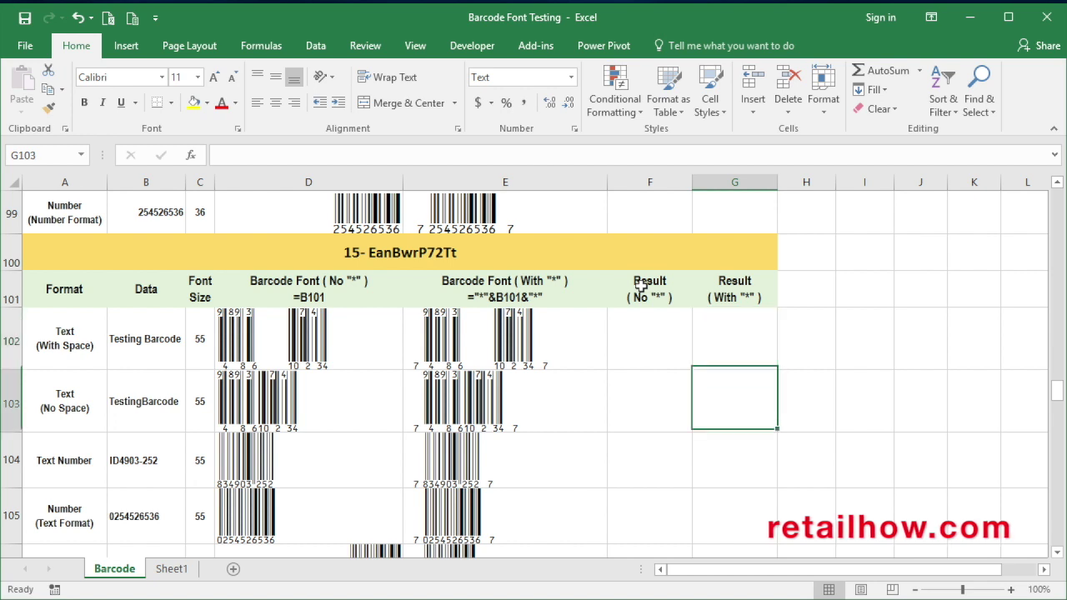
{"action": "key", "text": "Down"}
{"action": "key", "text": "Down"}
Check result cells F109 and G109 and continue down to G113 in section 16, BARCODE TFB, leaving them blank.
{"action": "key", "text": "Down"}
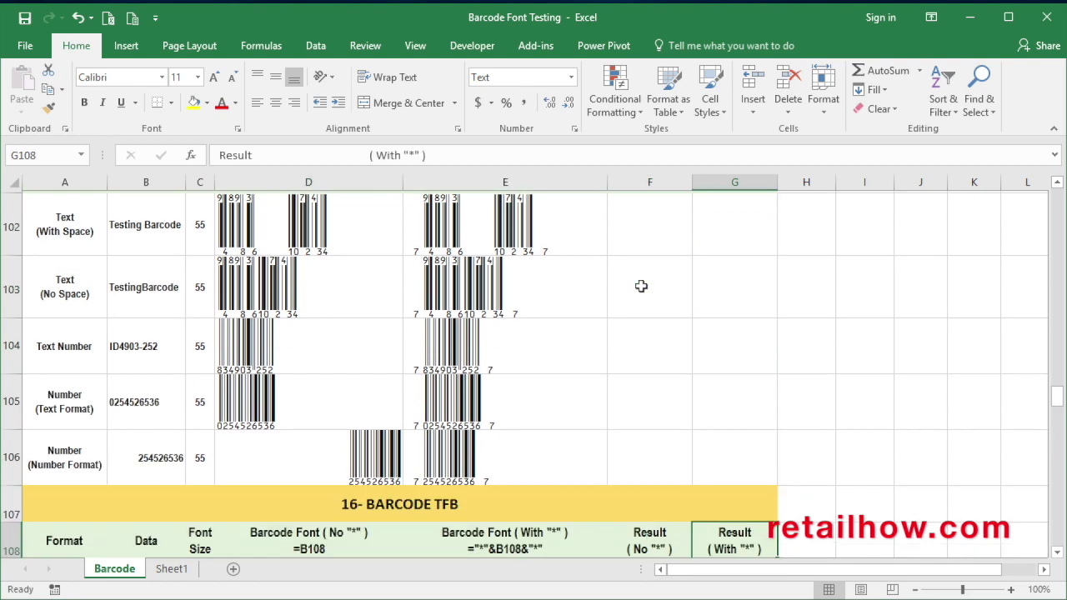
{"action": "key", "text": "Down"}
{"action": "key", "text": "Down"}
{"action": "key", "text": "Down"}
{"action": "key", "text": "Down"}
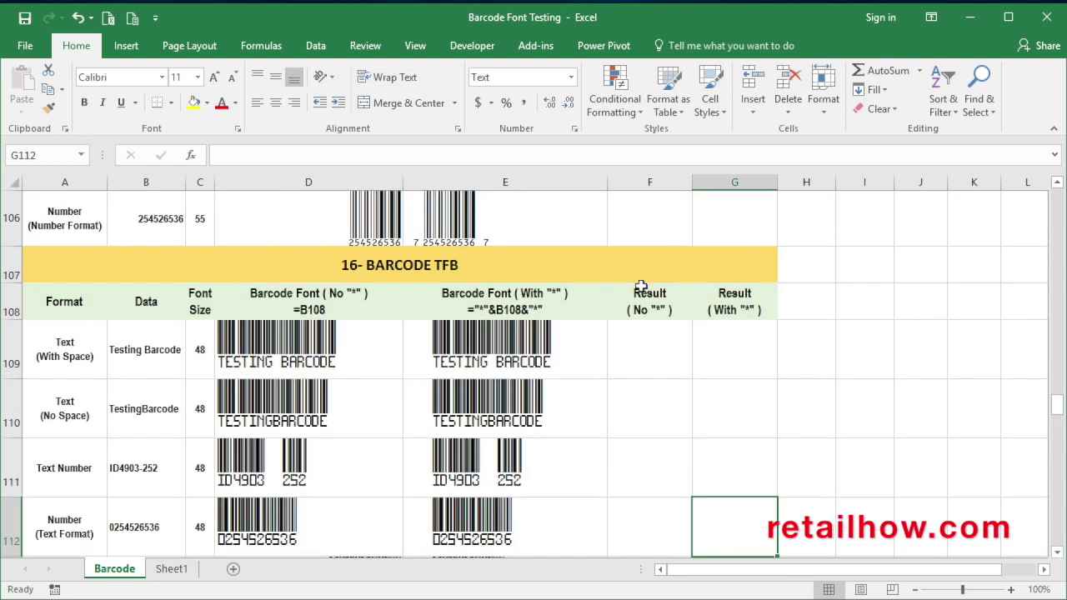
{"action": "key", "text": "Up"}
{"action": "key", "text": "Up"}
{"action": "key", "text": "Up"}
{"action": "key", "text": "Up"}
{"action": "key", "text": "Up"}
{"action": "key", "text": "Up"}
{"action": "key", "text": "Up"}
{"action": "key", "text": "Up"}
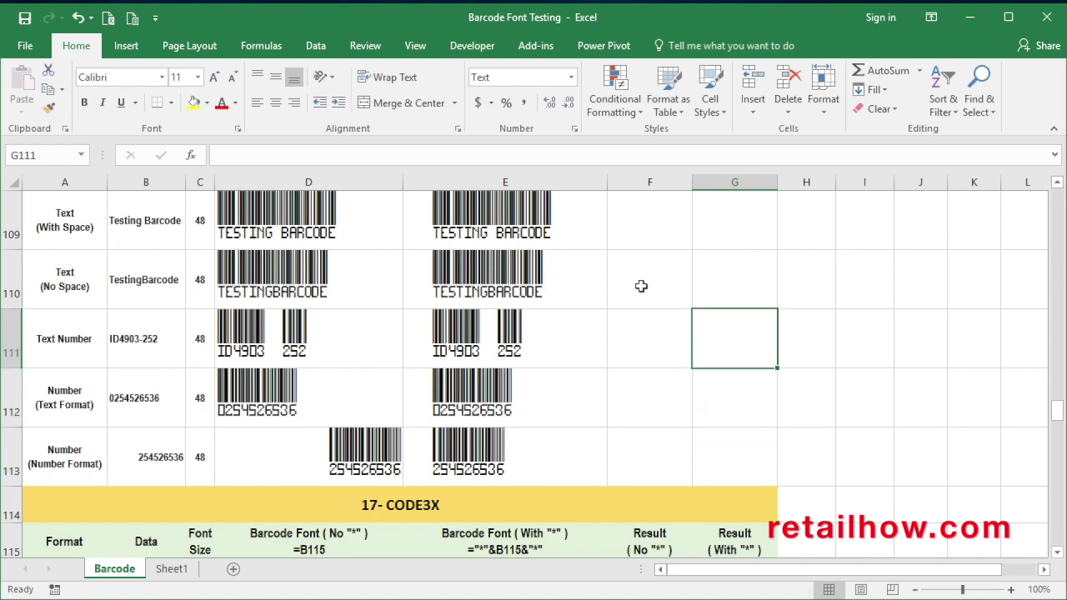
{"action": "key", "text": "Down"}
{"action": "key", "text": "Down"}
{"action": "key", "text": "Down"}
{"action": "key", "text": "Down"}
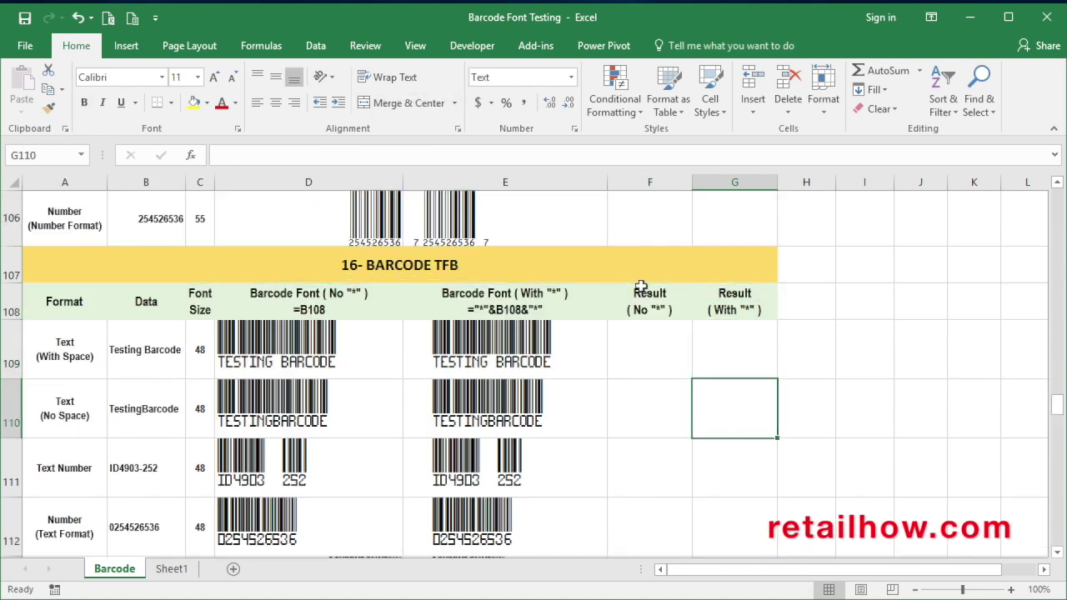
{"action": "key", "text": "Up"}
{"action": "key", "text": "Left"}
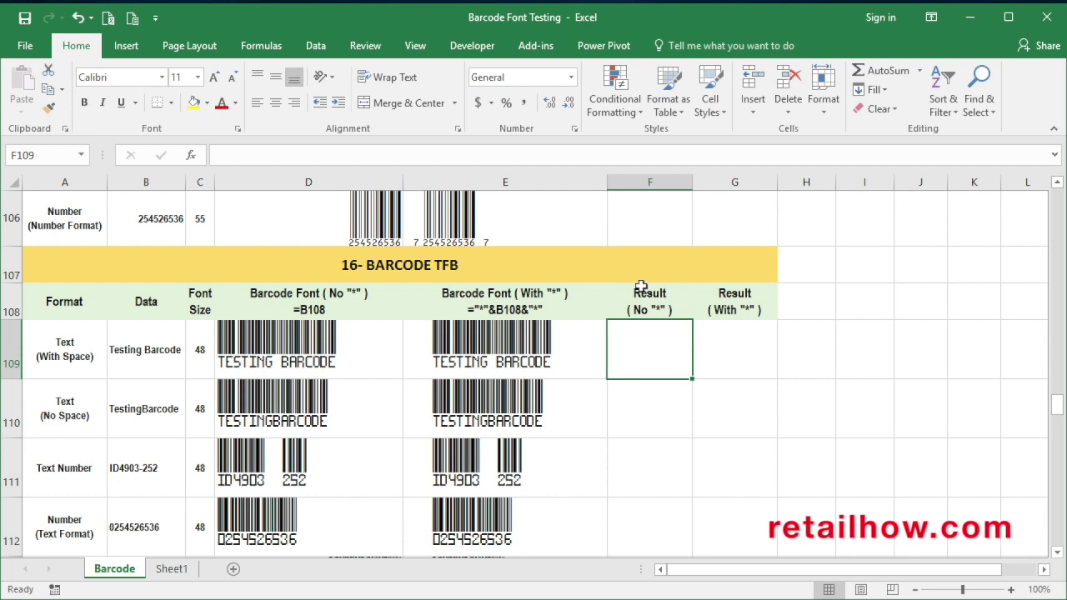
{"action": "key", "text": "Right"}
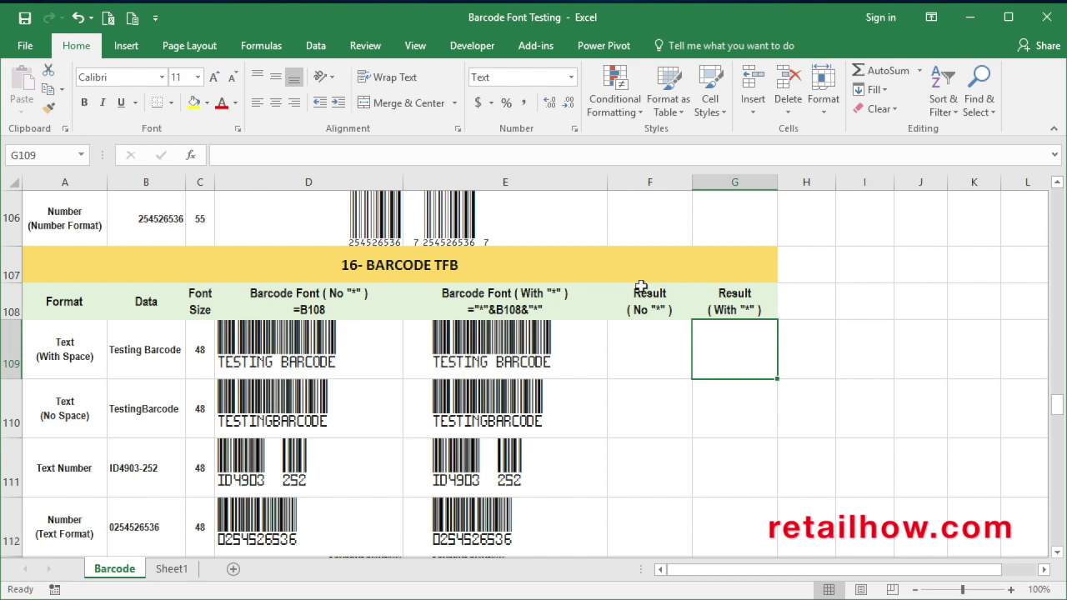
{"action": "key", "text": "Down"}
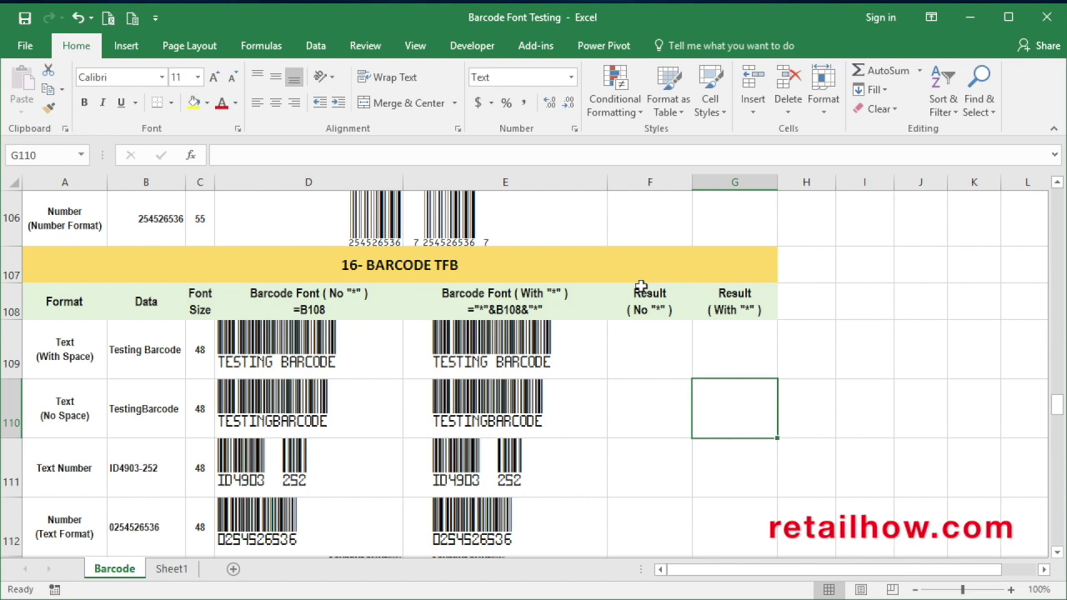
{"action": "key", "text": "Down"}
{"action": "key", "text": "Down"}
{"action": "key", "text": "Down"}
Check result cells F116, G116 and G117 of section 17, CODE3X, leaving them blank, and select G118.
{"action": "key", "text": "Down"}
{"action": "key", "text": "Down"}
{"action": "key", "text": "Down"}
{"action": "key", "text": "Down"}
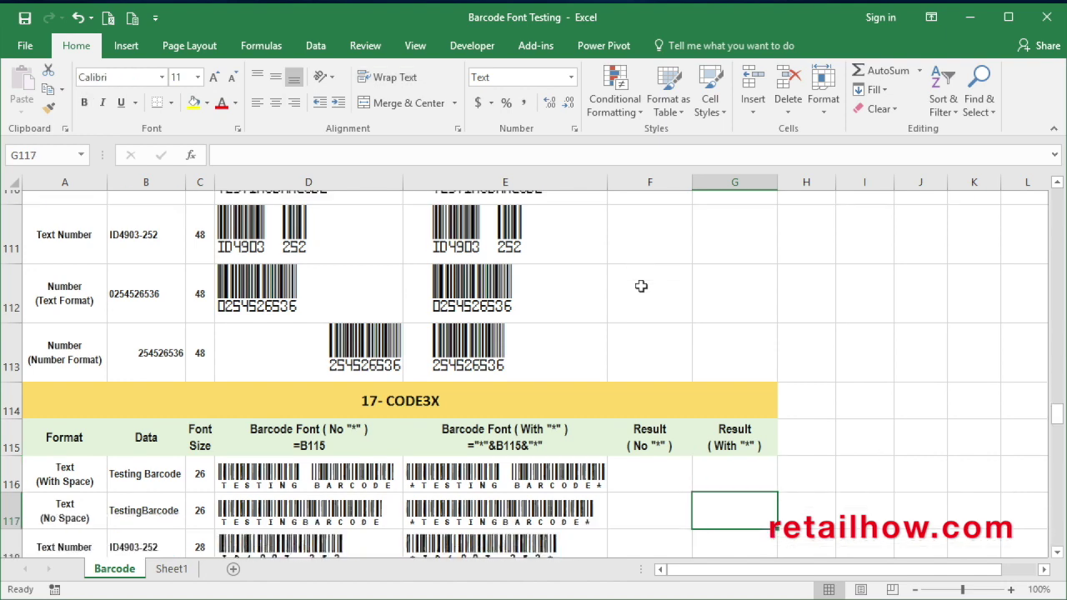
{"action": "key", "text": "Down"}
{"action": "key", "text": "Down"}
{"action": "key", "text": "Down"}
{"action": "key", "text": "Up"}
{"action": "key", "text": "Up"}
{"action": "key", "text": "Up"}
{"action": "key", "text": "Up"}
{"action": "key", "text": "Left"}
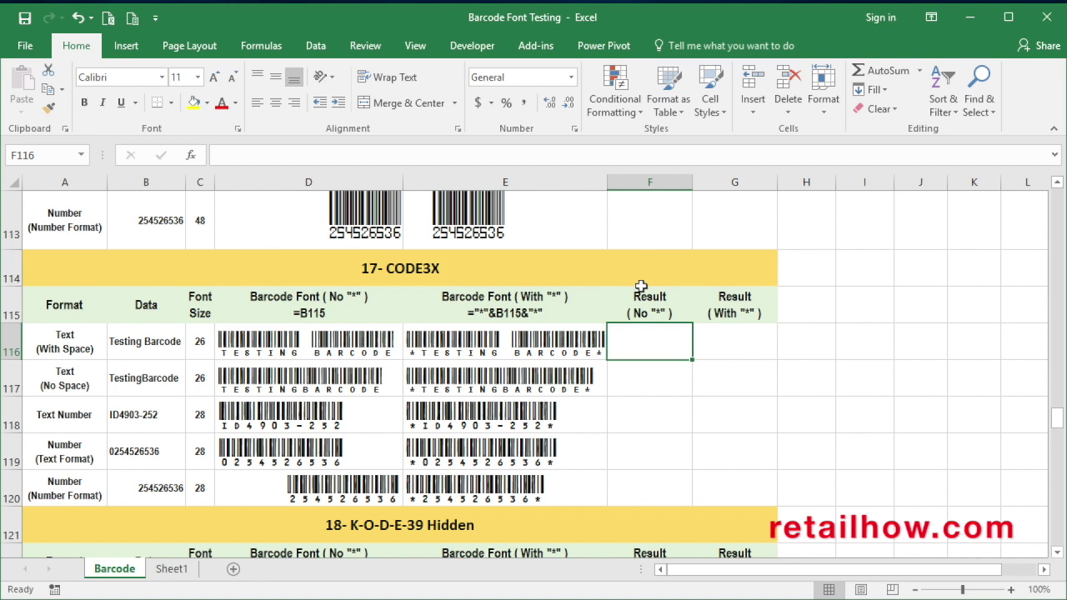
{"action": "key", "text": "Right"}
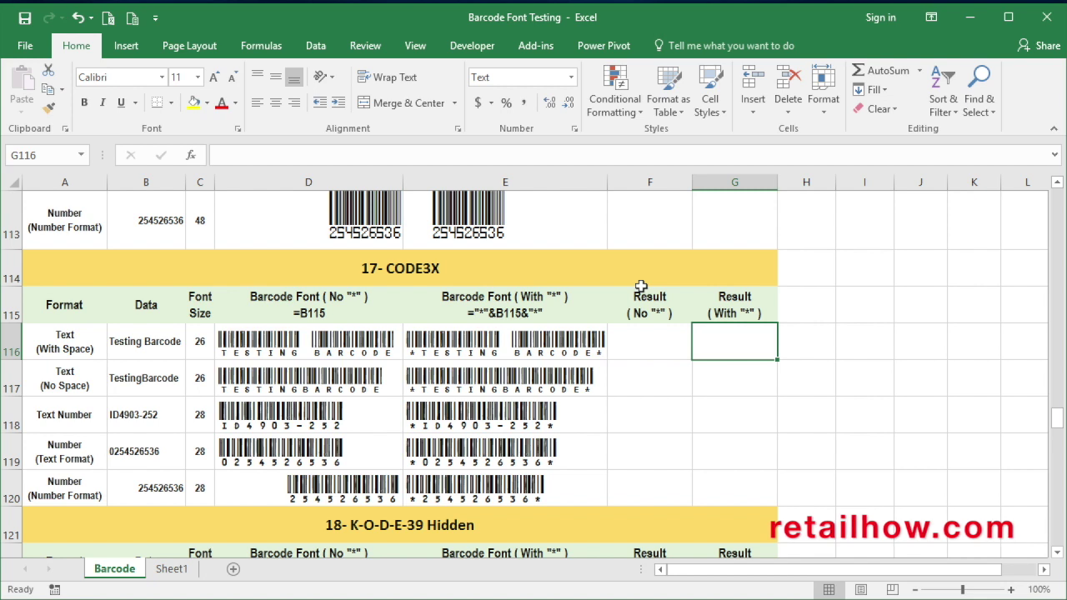
{"action": "key", "text": "Down"}
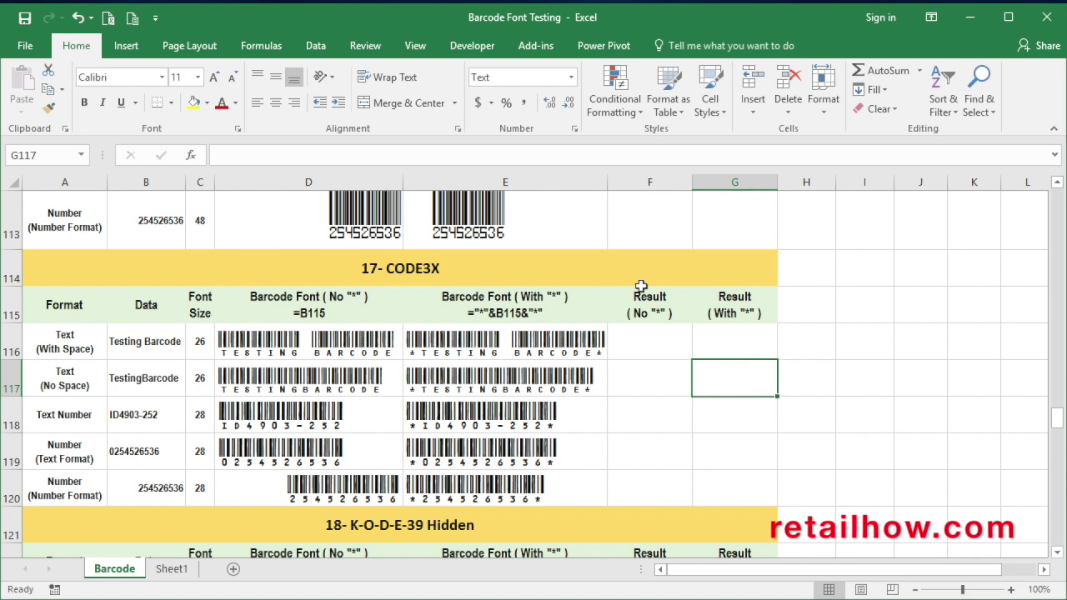
{"action": "key", "text": "Down"}
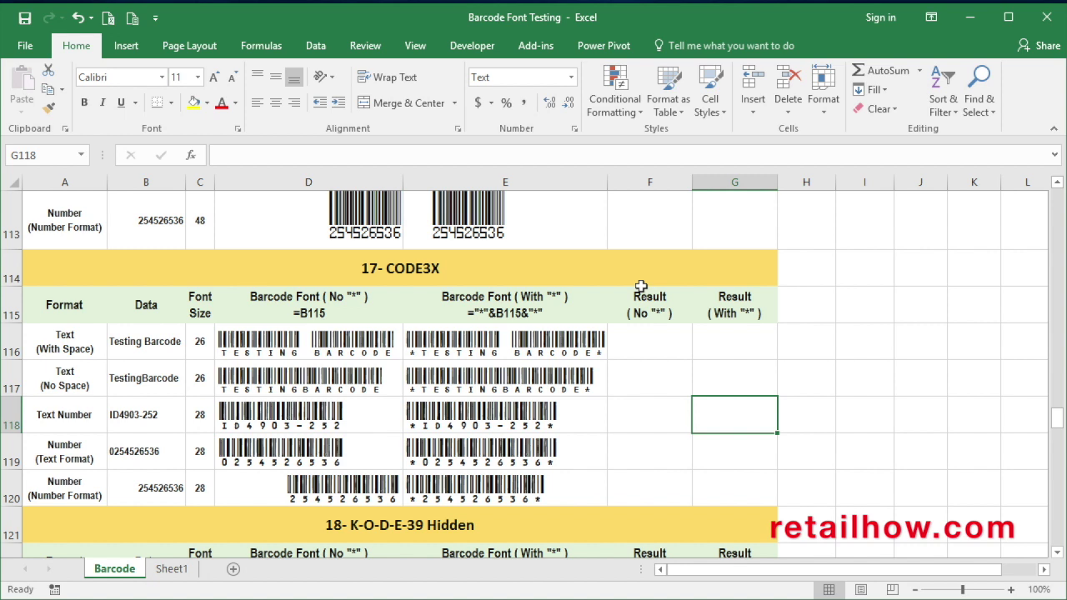
{"action": "type", "text": "252"}
{"action": "key", "text": "Return"}
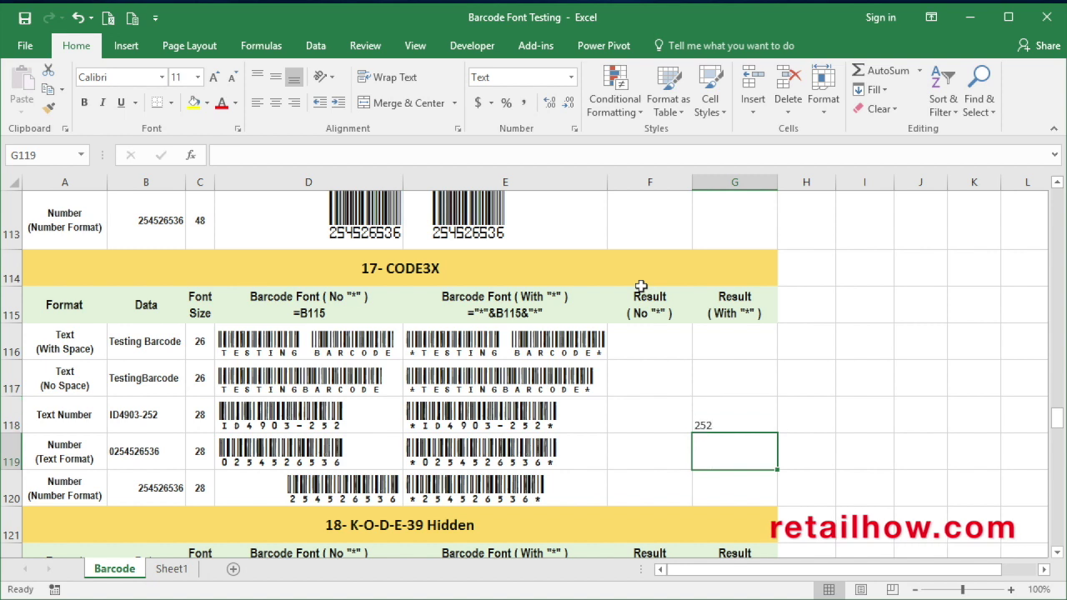
{"action": "type", "text": "0254526536"}
{"action": "key", "text": "Return"}
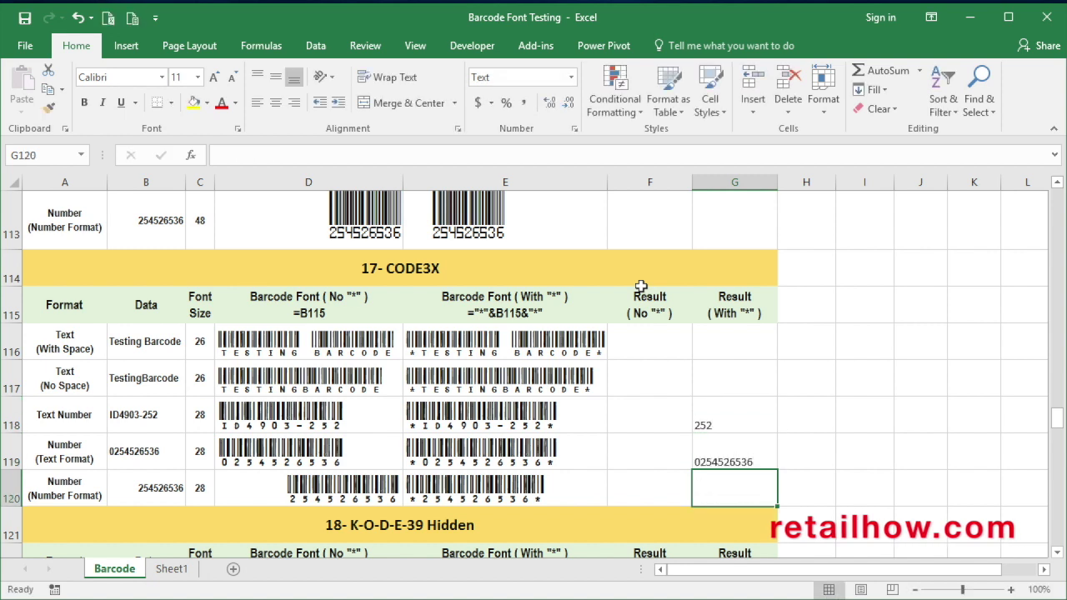
{"action": "type", "text": "254526536"}
{"action": "key", "text": "Return"}
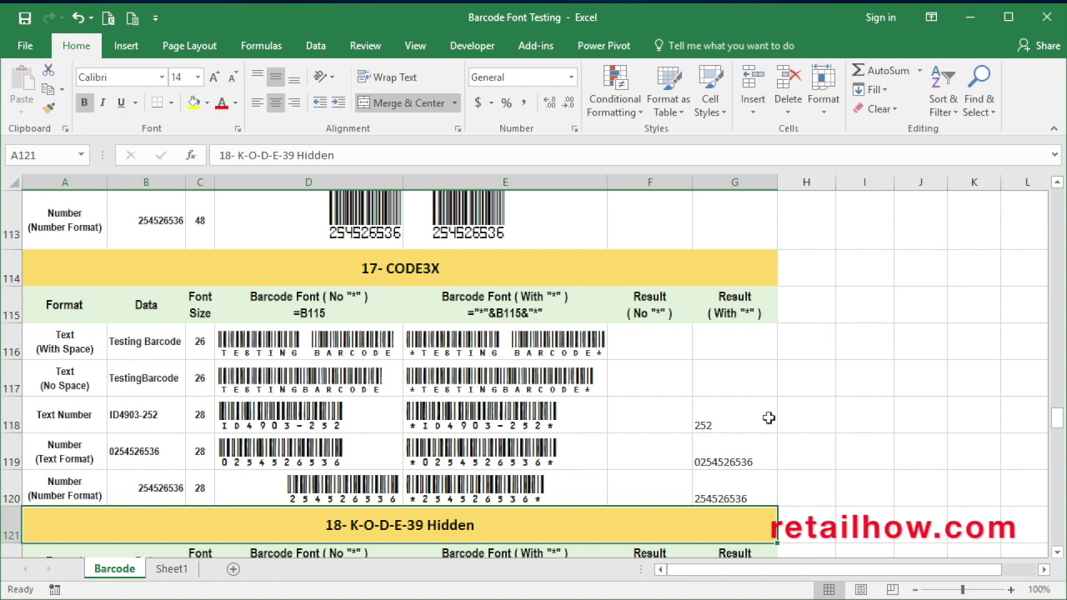
{"action": "left_click", "coordinate": [741, 429]}
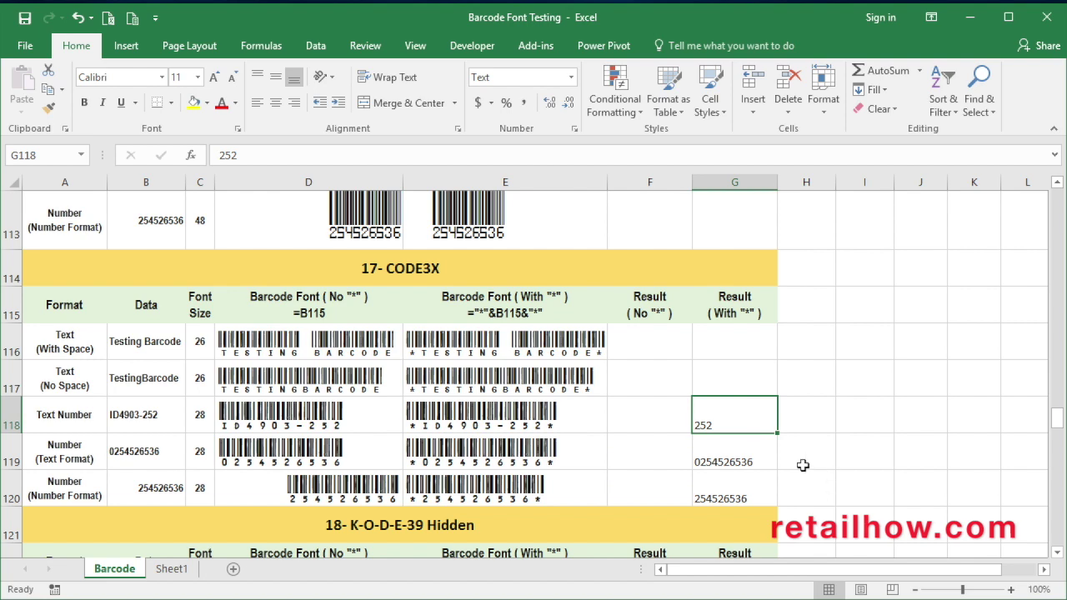
Check result cells F123 and G123 and continue down to G127 in section 18, K-O-D-E-39 Hidden, leaving them blank.
{"action": "scroll", "coordinate": [803, 467], "scroll_direction": "down", "scroll_amount": 3}
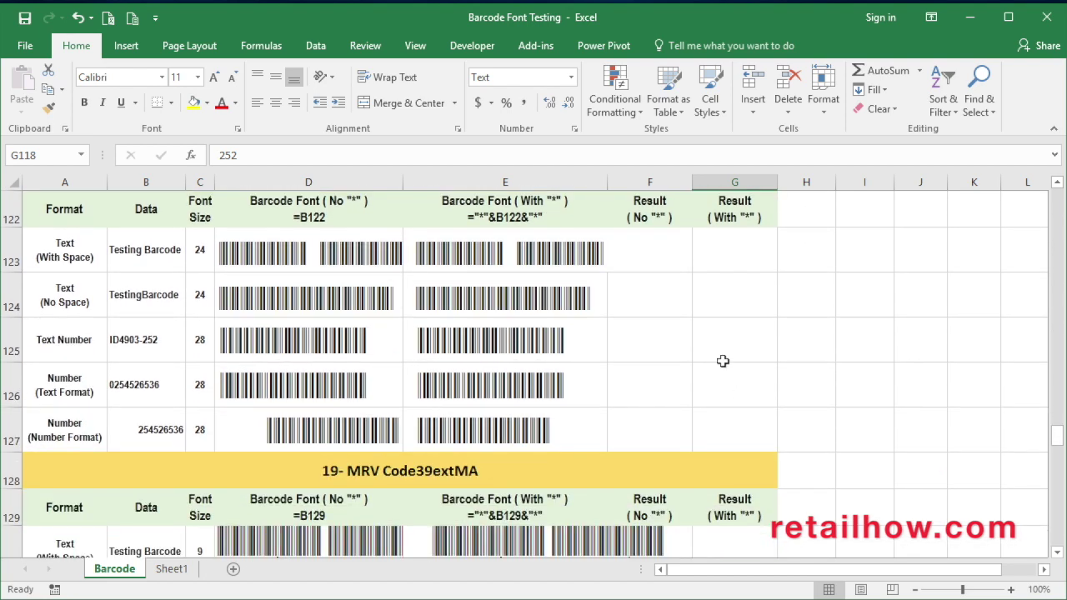
{"action": "left_click", "coordinate": [1058, 183]}
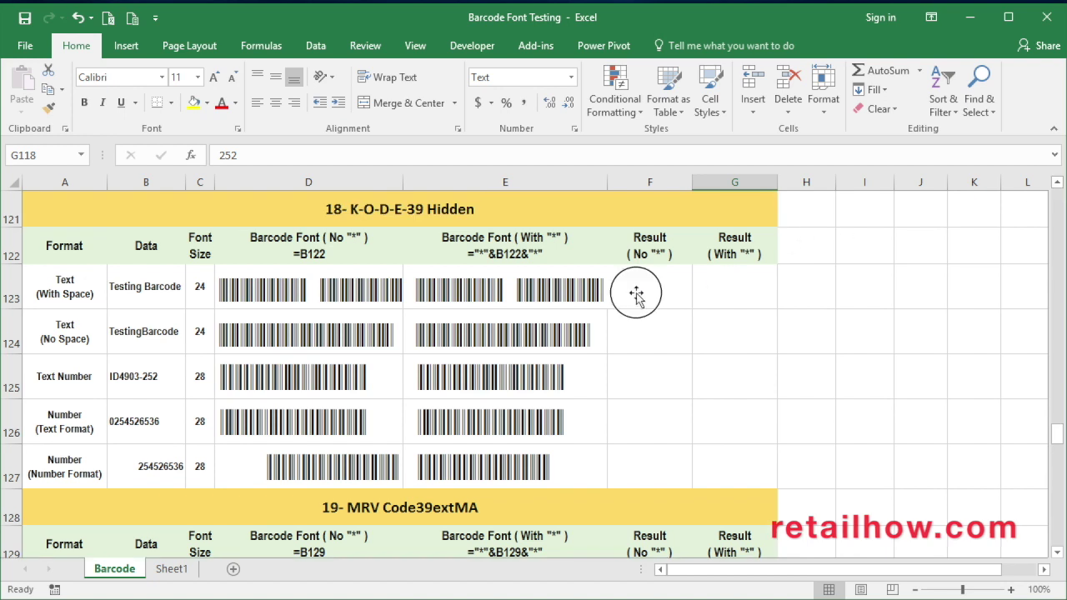
{"action": "left_click", "coordinate": [636, 293]}
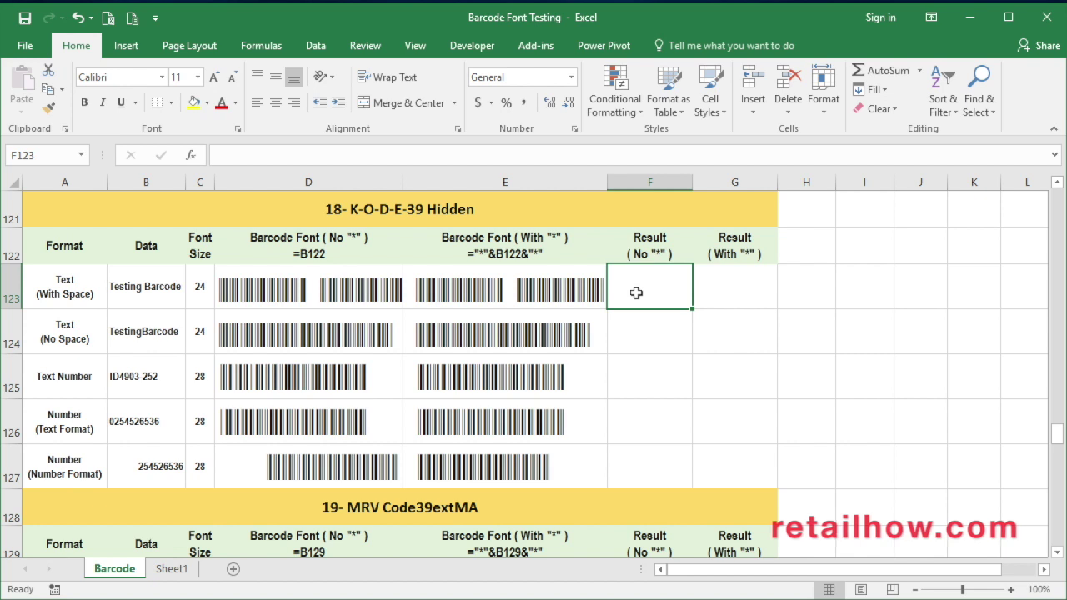
{"action": "key", "text": "Right"}
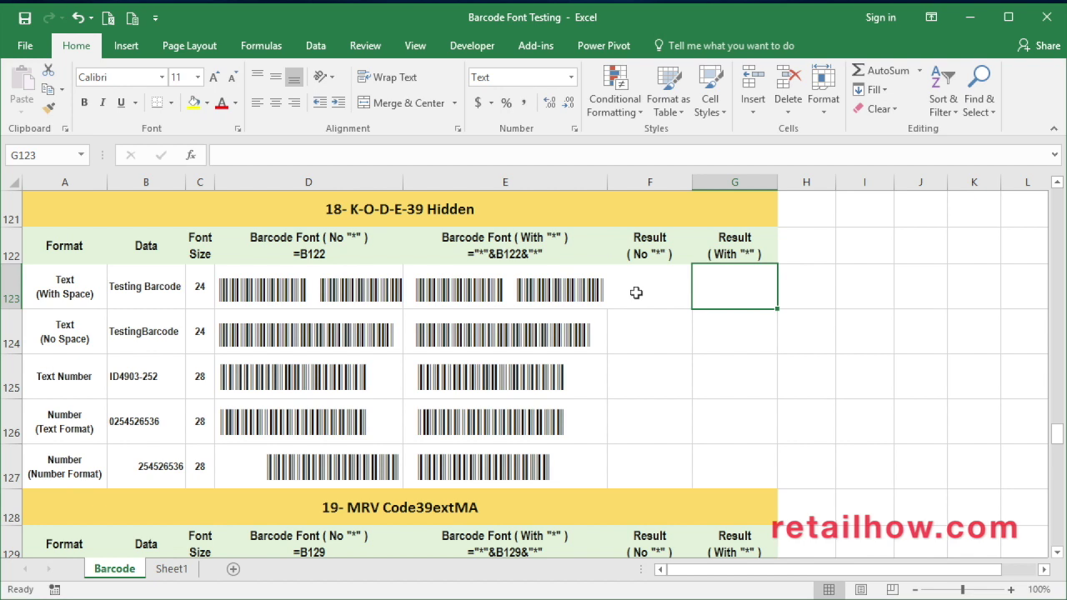
{"action": "key", "text": "Down"}
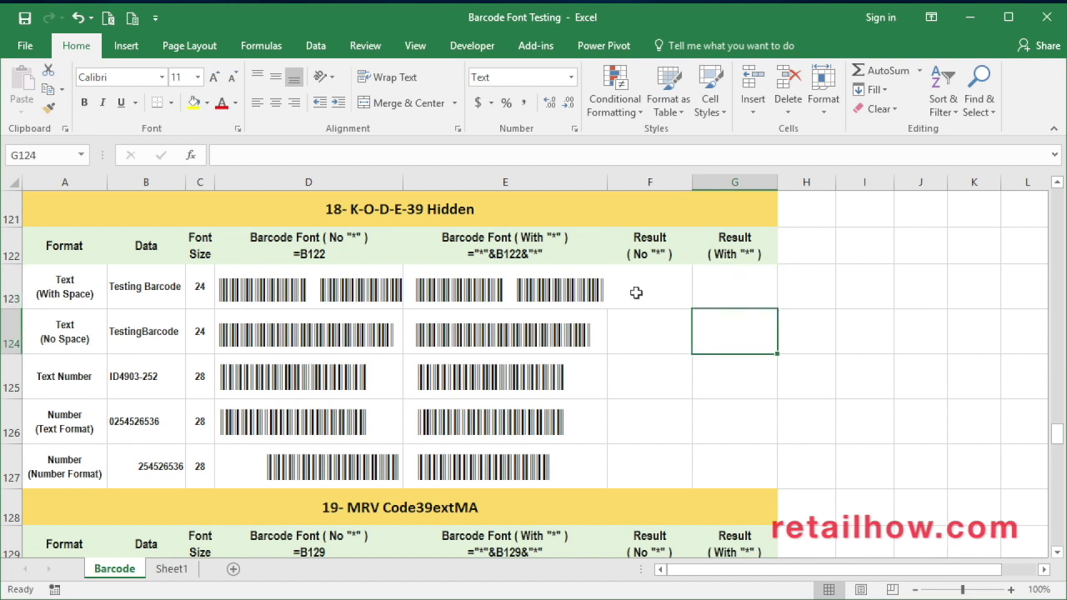
{"action": "key", "text": "Down"}
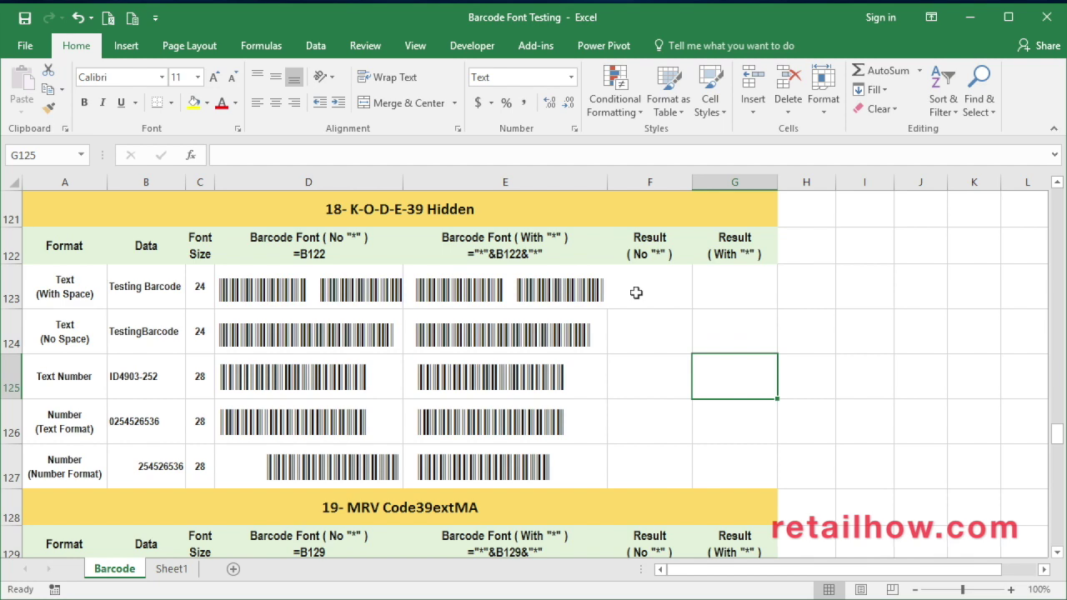
{"action": "key", "text": "Down"}
{"action": "key", "text": "Down"}
{"action": "key", "text": "Down"}
{"action": "key", "text": "Down"}
{"action": "key", "text": "Down"}
{"action": "key", "text": "Down"}
{"action": "key", "text": "Down"}
{"action": "key", "text": "Down"}
{"action": "key", "text": "Down"}
{"action": "key", "text": "Up"}
{"action": "key", "text": "Up"}
{"action": "key", "text": "Up"}
{"action": "key", "text": "Up"}
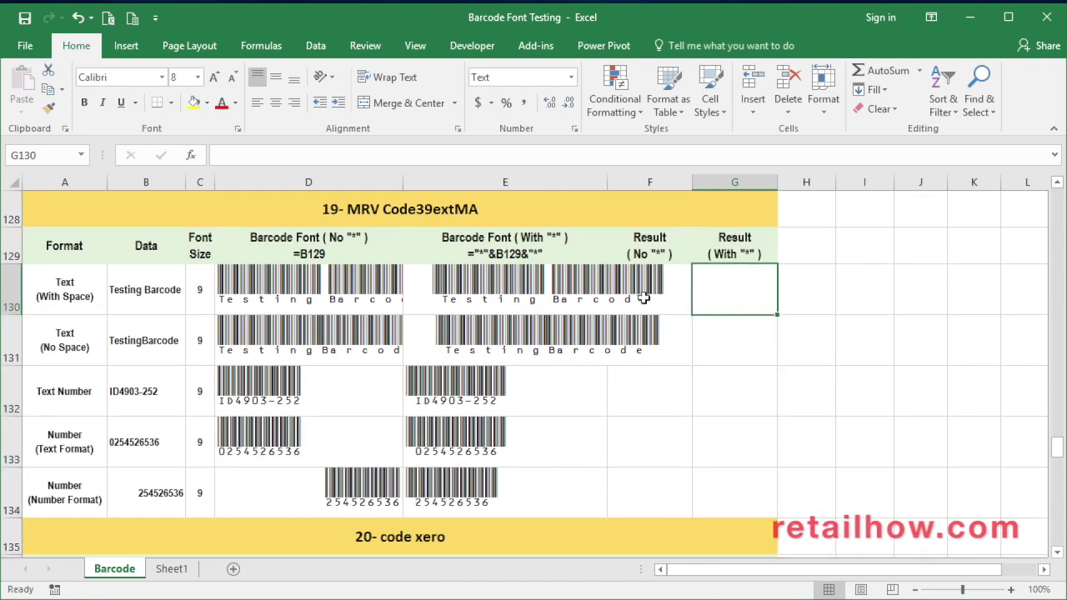
{"action": "key", "text": "Down"}
{"action": "key", "text": "Down"}
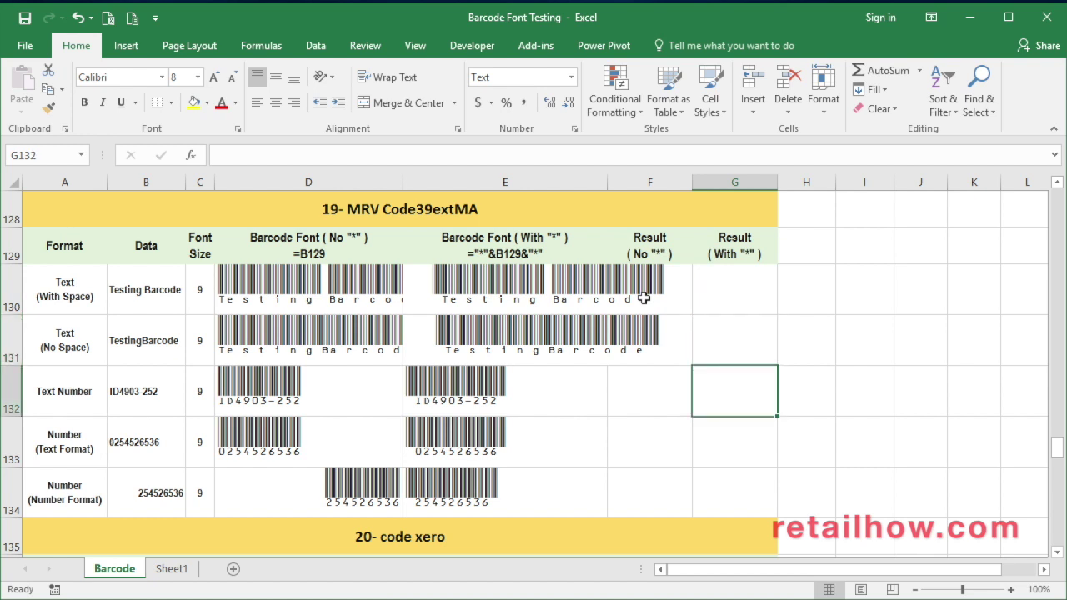
{"action": "type", "text": "ID4903-252"}
{"action": "key", "text": "Return"}
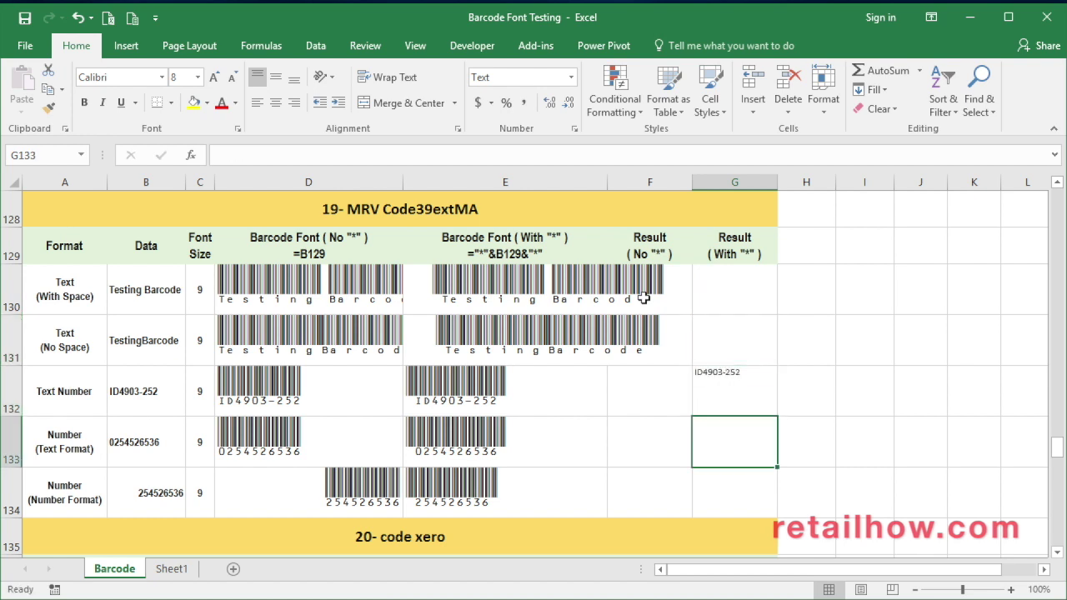
{"action": "type", "text": "0254526536"}
{"action": "key", "text": "Return"}
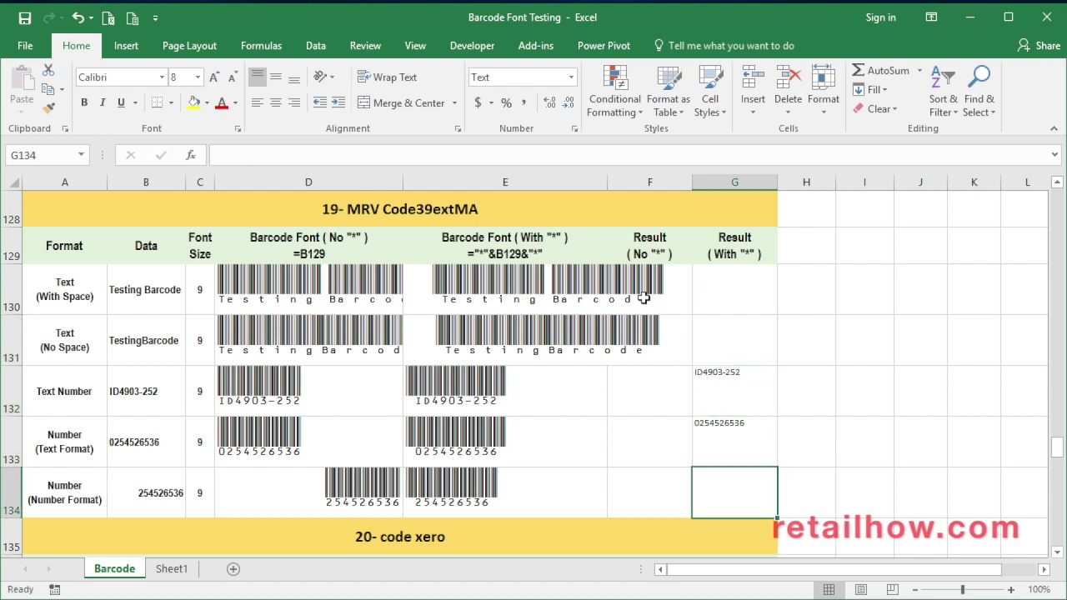
{"action": "type", "text": "254526536"}
{"action": "key", "text": "Return"}
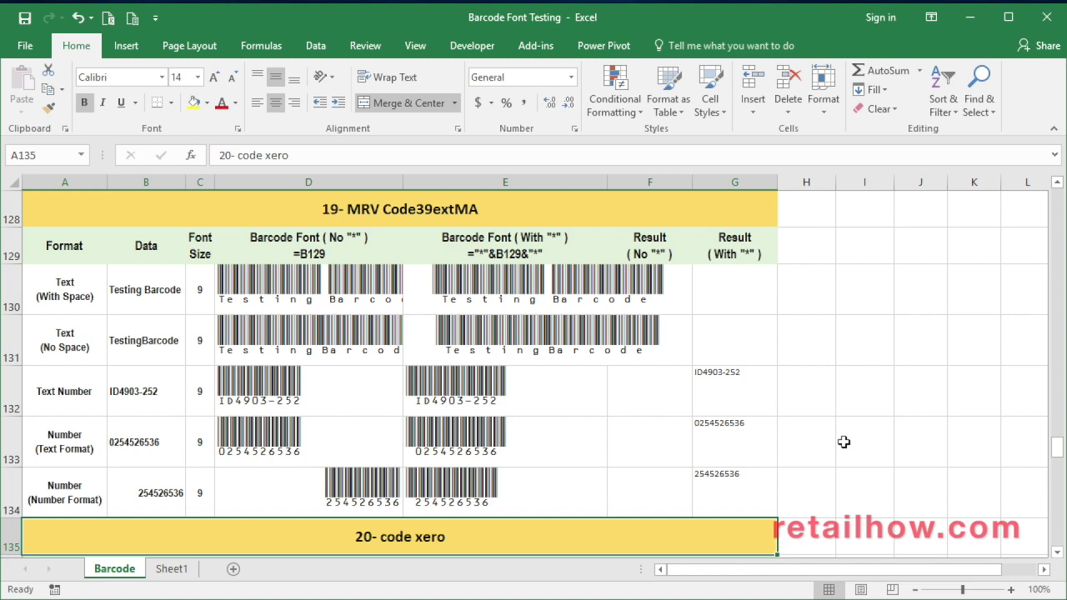
{"action": "scroll", "coordinate": [844, 442], "scroll_direction": "down", "scroll_amount": 3}
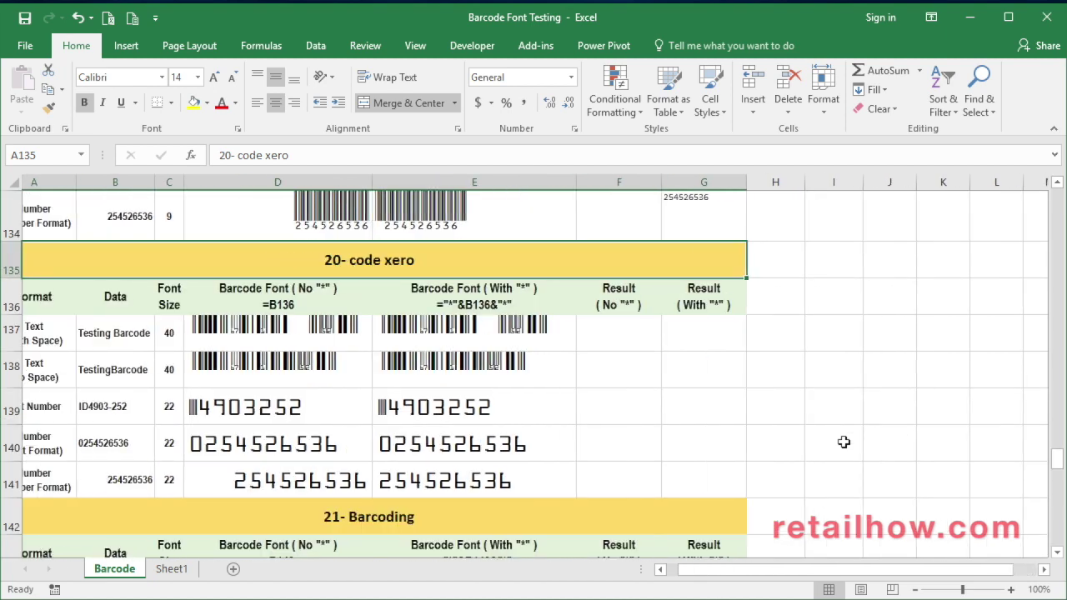
{"action": "scroll", "coordinate": [844, 442], "scroll_direction": "up", "scroll_amount": 4}
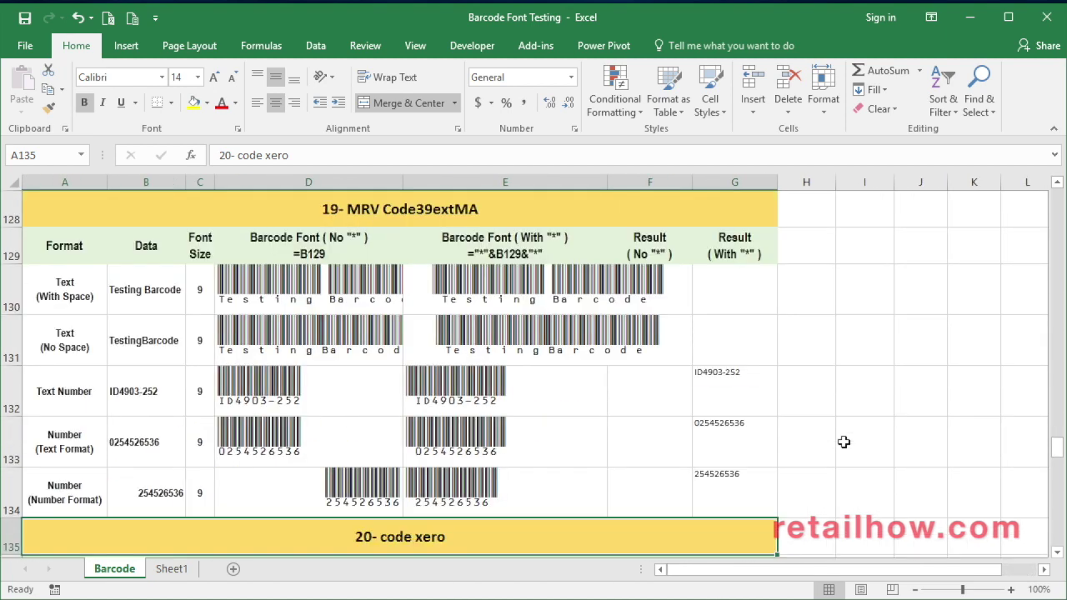
Inspect the with-asterisk barcodes in E132, E133 and E134 of section 19, MRV Code39extMA.
{"action": "scroll", "coordinate": [844, 442], "scroll_direction": "down", "scroll_amount": 2}
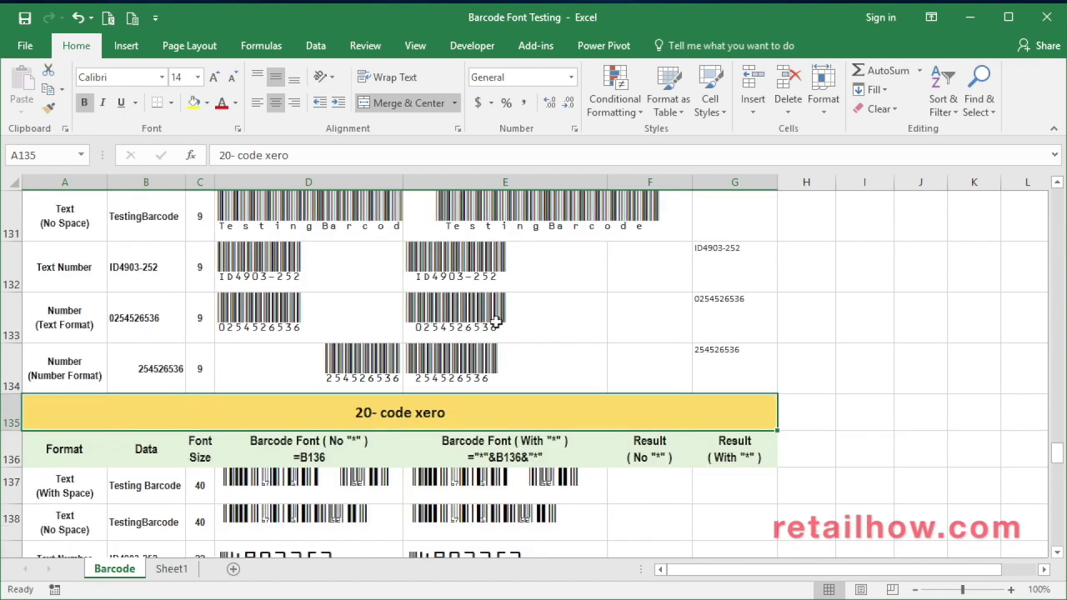
{"action": "left_click", "coordinate": [495, 364]}
{"action": "left_click", "coordinate": [495, 322]}
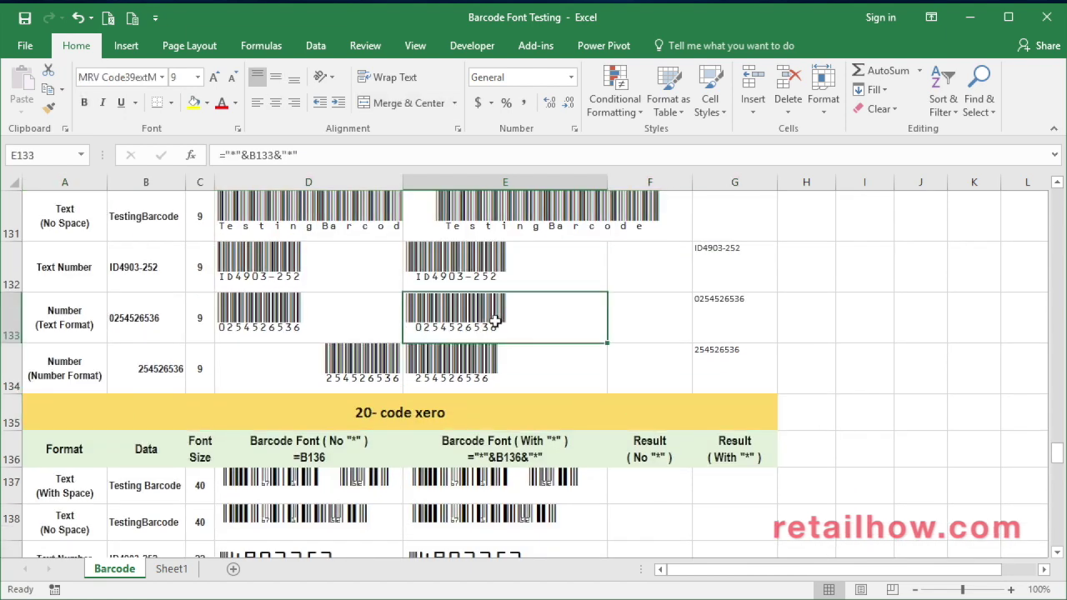
{"action": "left_click", "coordinate": [490, 268]}
{"action": "left_click", "coordinate": [512, 367]}
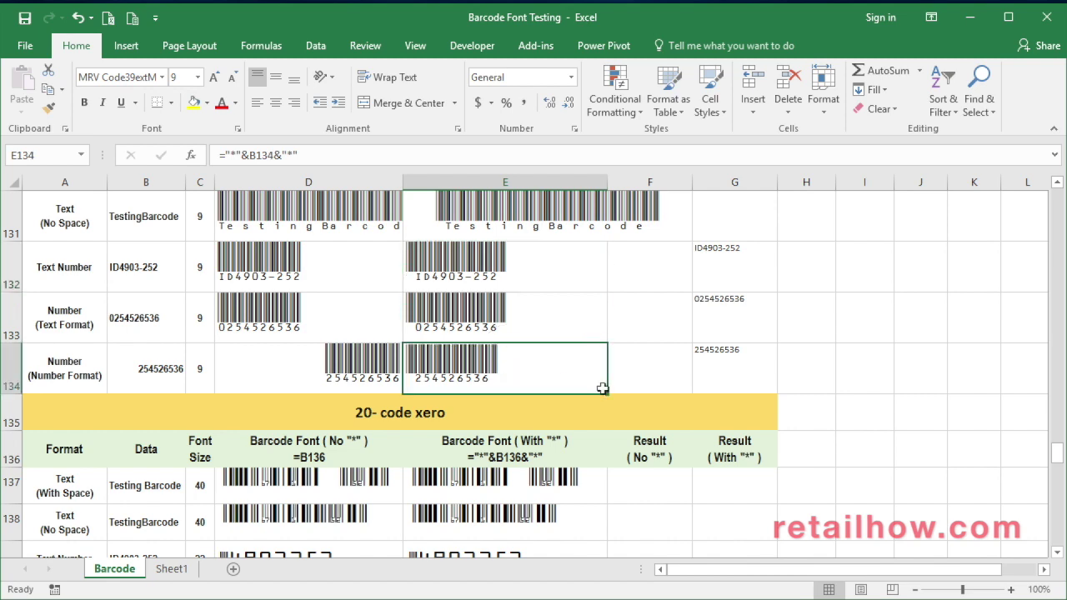
Check result cell F137 and continue down column F through section 20, code xero, leaving the results blank.
{"action": "scroll", "coordinate": [605, 324], "scroll_direction": "down", "scroll_amount": 2}
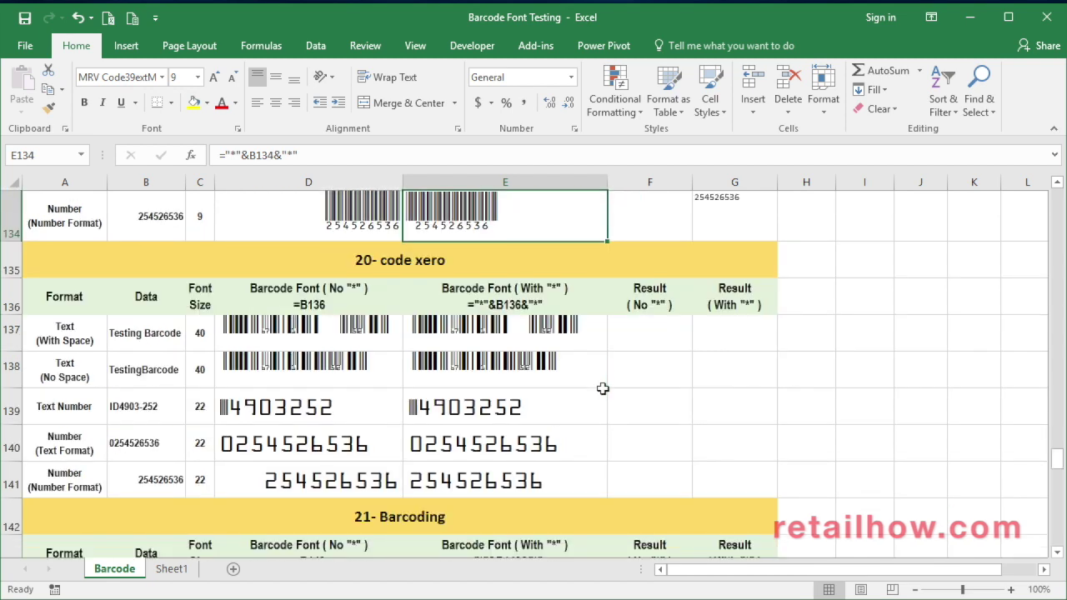
{"action": "scroll", "coordinate": [681, 314], "scroll_direction": "up", "scroll_amount": 1}
{"action": "left_click", "coordinate": [640, 337]}
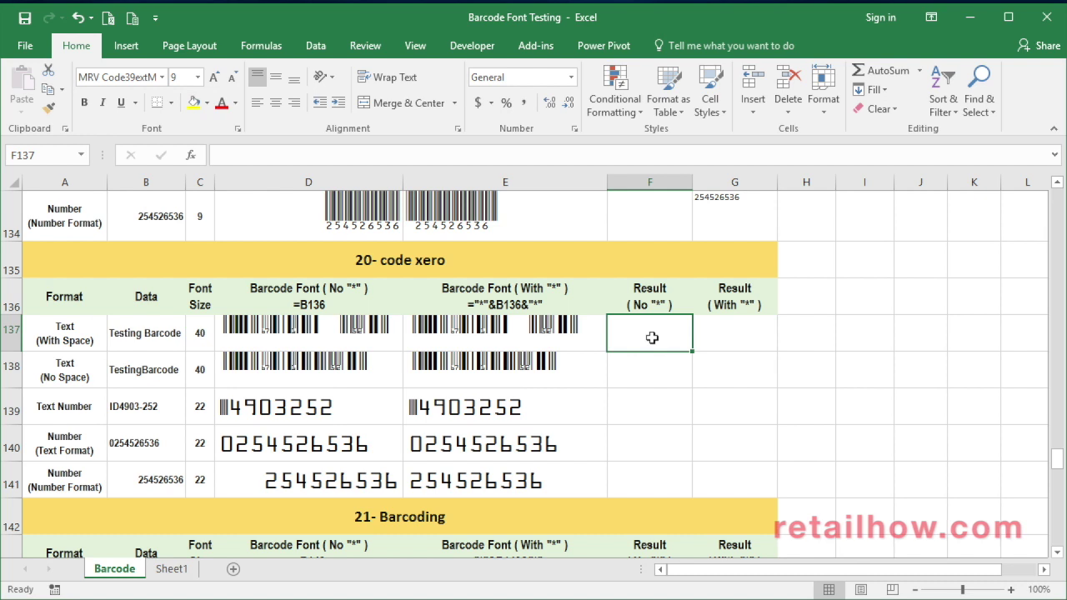
{"action": "key", "text": "Down"}
{"action": "key", "text": "Down"}
{"action": "key", "text": "Down"}
{"action": "key", "text": "Down"}
{"action": "key", "text": "Down"}
Check result cells F144 and G144 and continue down to G148 in section 21, Barcoding, leaving them blank.
{"action": "key", "text": "Down"}
{"action": "key", "text": "Down"}
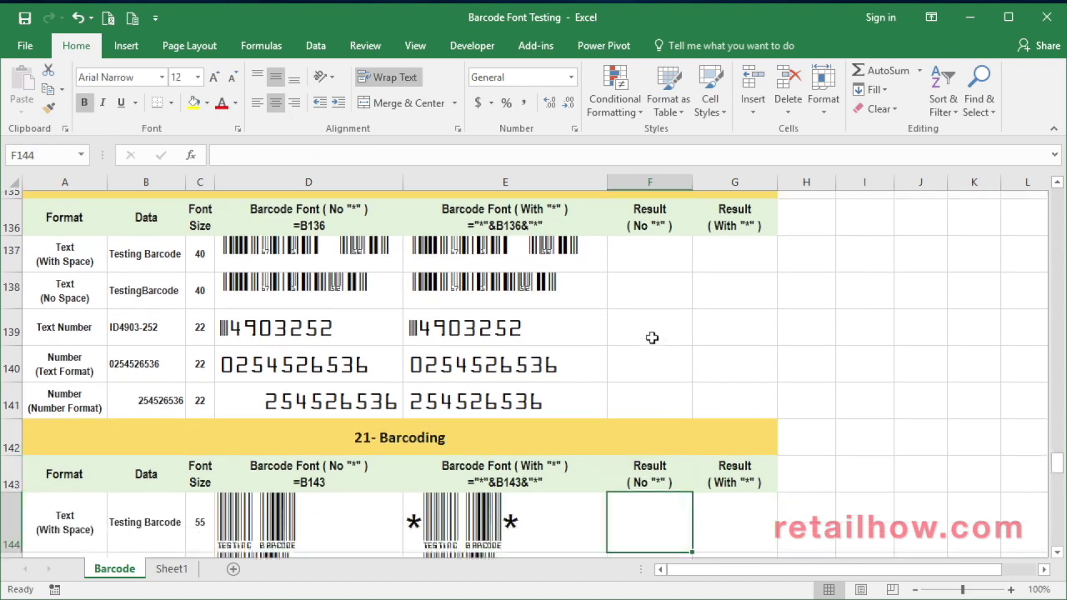
{"action": "key", "text": "Down"}
{"action": "key", "text": "Down"}
{"action": "key", "text": "Up"}
{"action": "key", "text": "Up"}
{"action": "key", "text": "Up"}
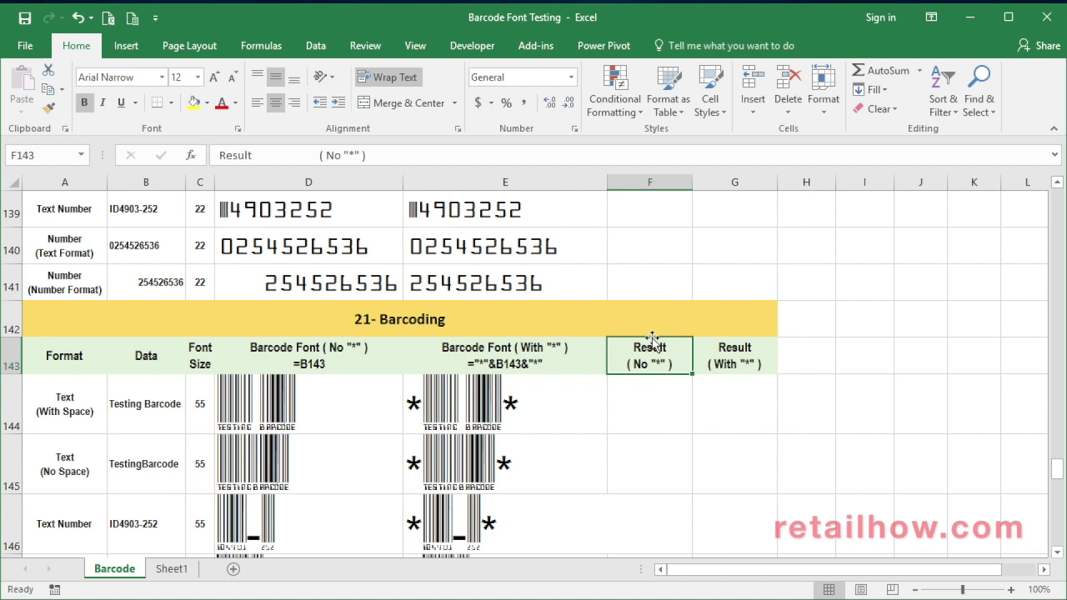
{"action": "key", "text": "Down"}
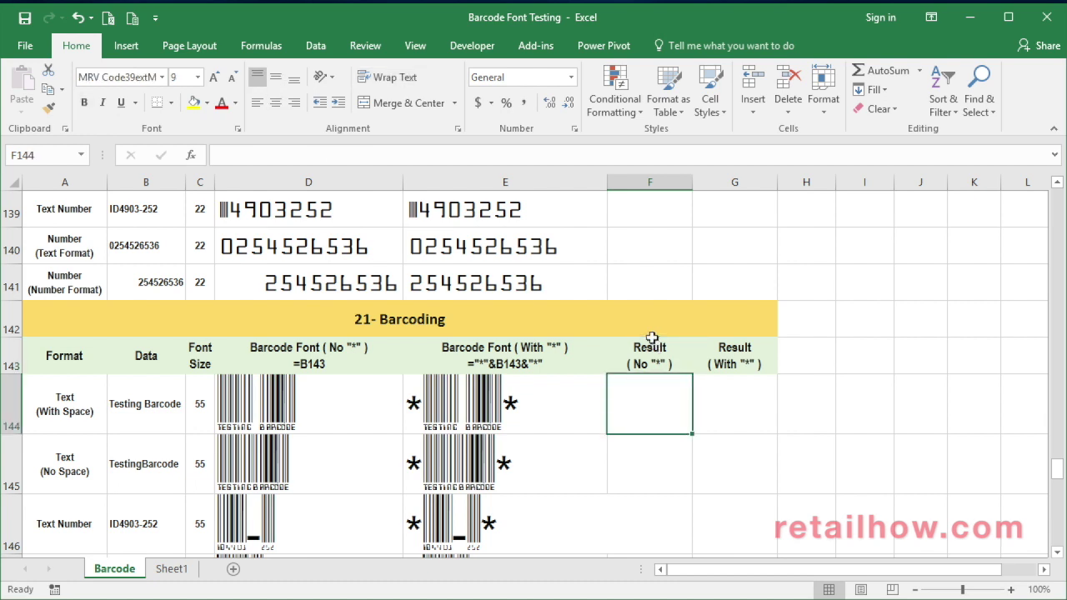
{"action": "key", "text": "Right"}
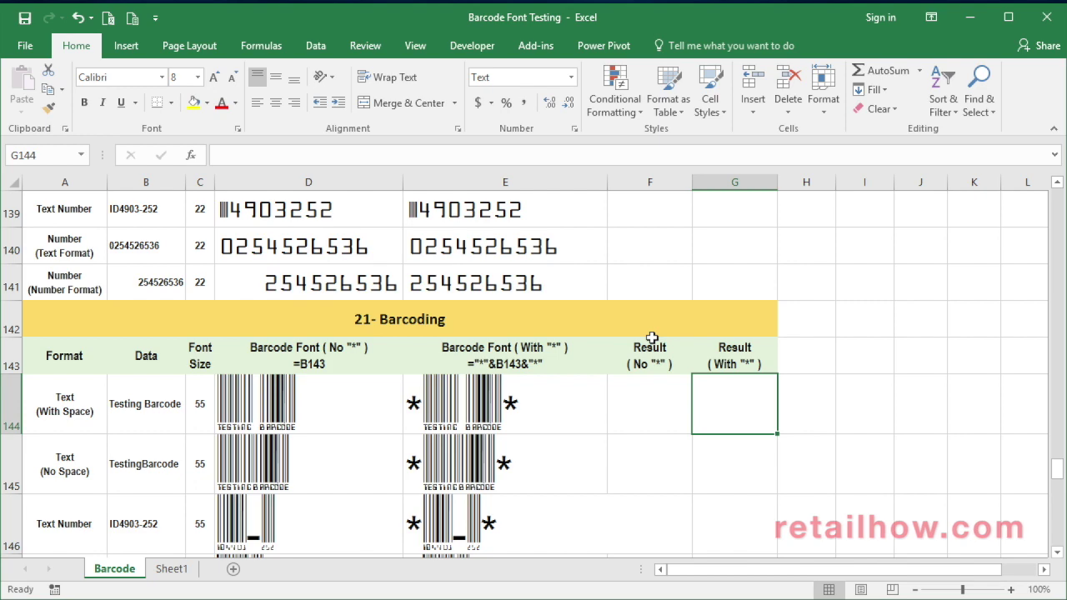
{"action": "key", "text": "Down"}
{"action": "key", "text": "Down"}
{"action": "key", "text": "Down"}
{"action": "key", "text": "Down"}
Check result cells F151 and G151 and continue down to G155 in section 22, Woodcutter barcode, leaving them blank.
{"action": "key", "text": "Down"}
{"action": "key", "text": "Down"}
{"action": "key", "text": "Down"}
{"action": "key", "text": "Down"}
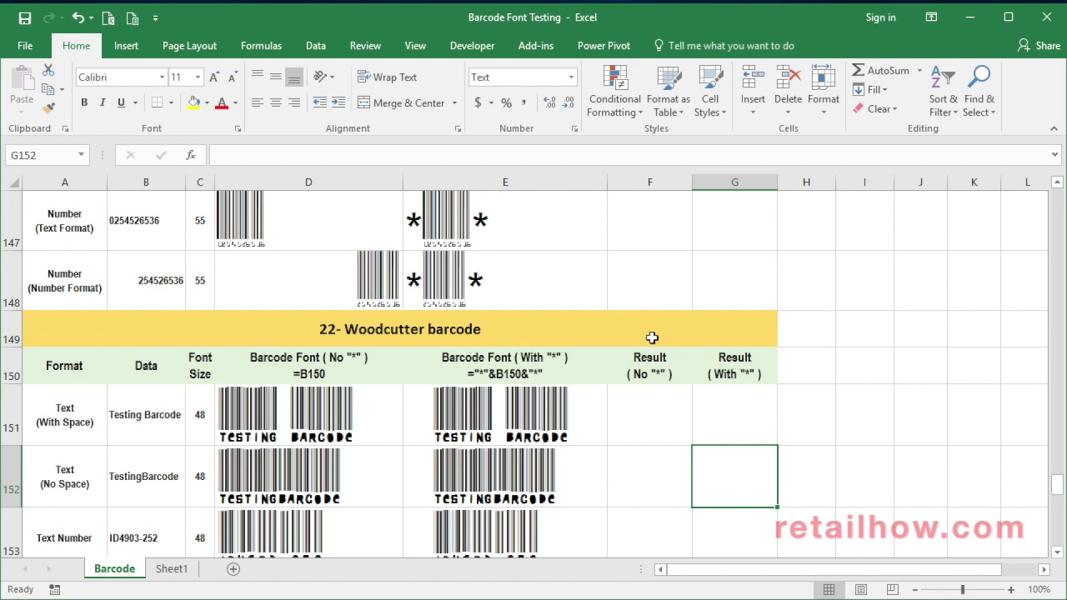
{"action": "key", "text": "Up"}
{"action": "key", "text": "Up"}
{"action": "key", "text": "Down"}
{"action": "key", "text": "Left"}
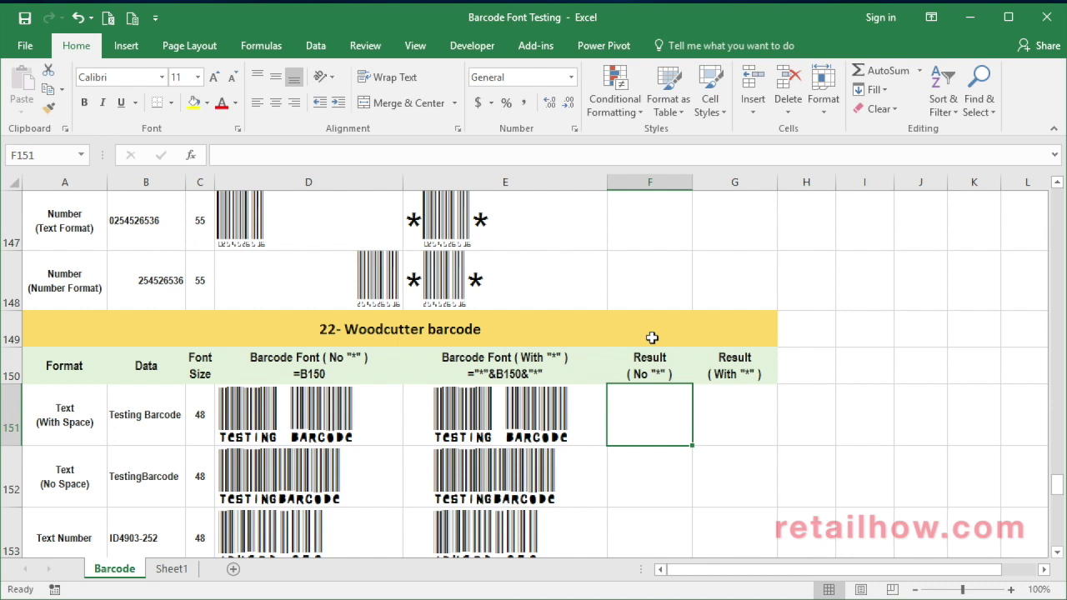
{"action": "key", "text": "Right"}
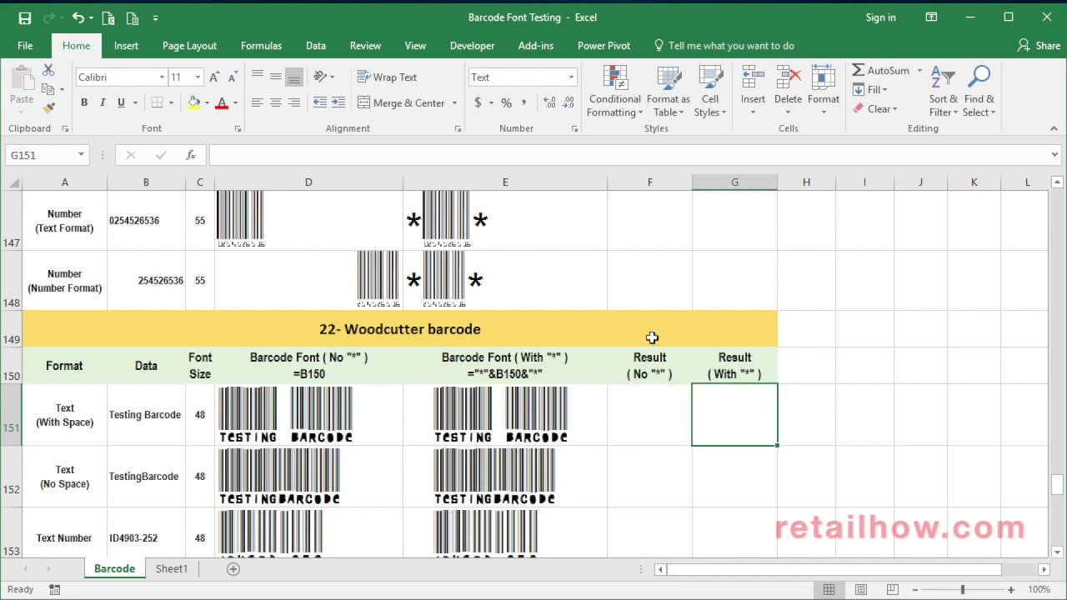
{"action": "key", "text": "Down"}
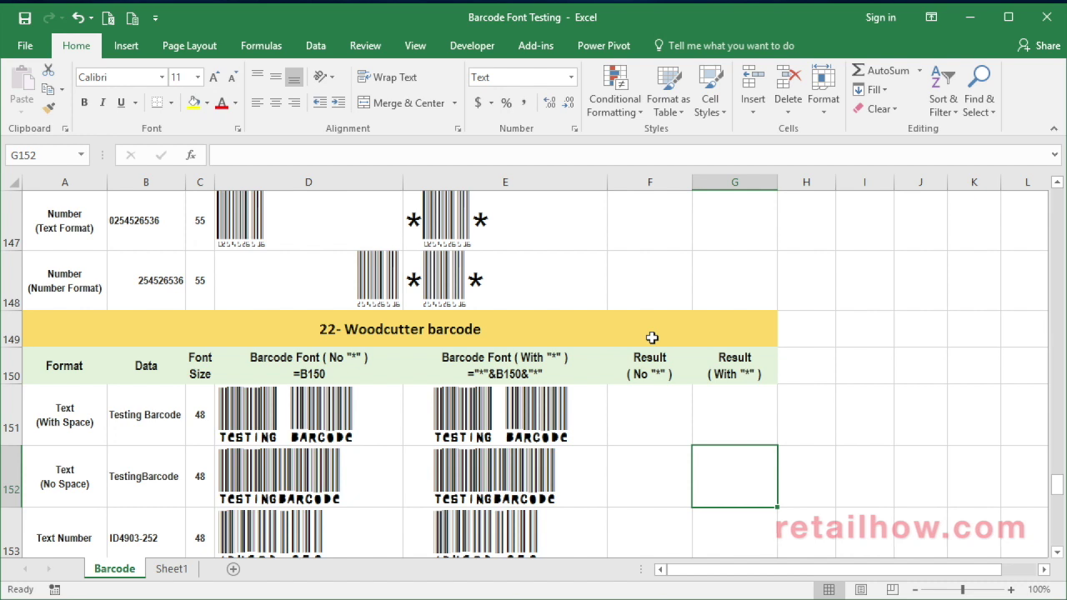
{"action": "key", "text": "Down"}
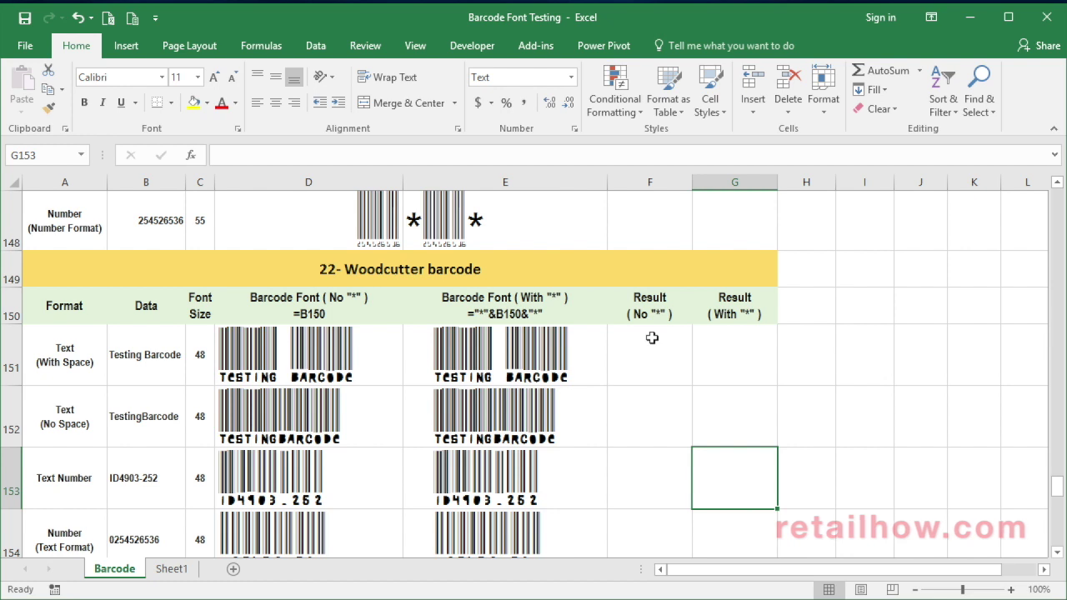
{"action": "key", "text": "Down"}
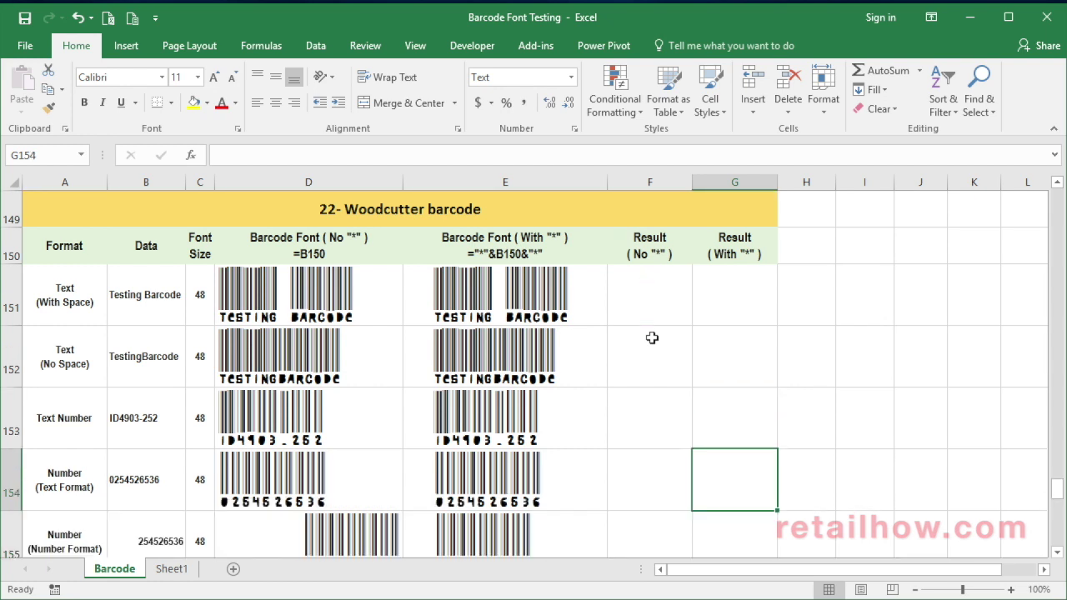
{"action": "key", "text": "Down"}
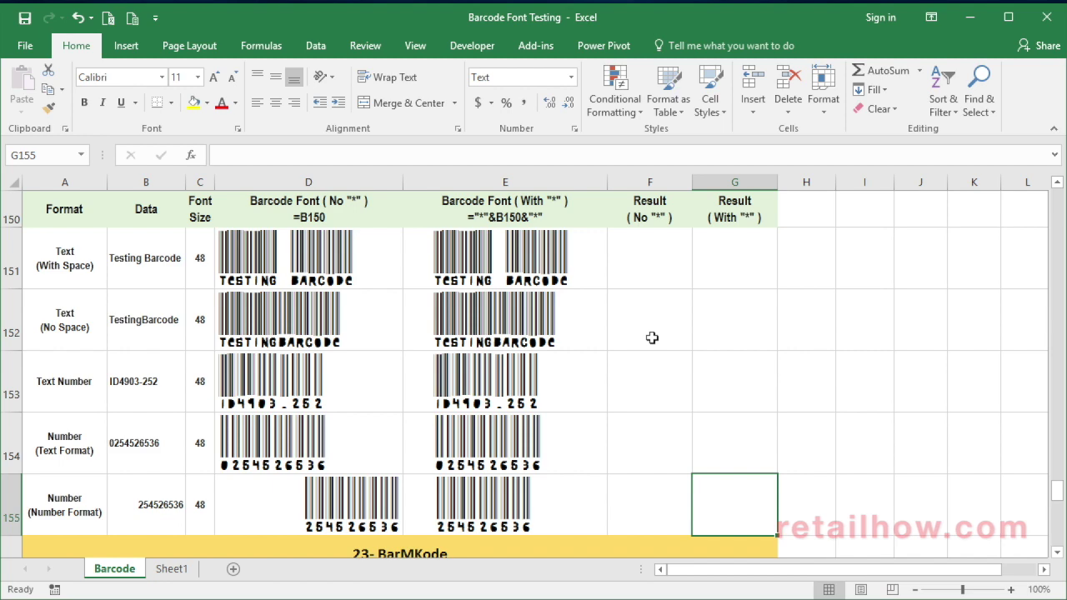
In section 23, BarMKode, leave F158 blank and enter TESTINGBARCODE in G158 and G159.
{"action": "key", "text": "Down"}
{"action": "key", "text": "Down"}
{"action": "key", "text": "Down"}
{"action": "key", "text": "Down"}
{"action": "key", "text": "Down"}
{"action": "key", "text": "Down"}
{"action": "key", "text": "Up"}
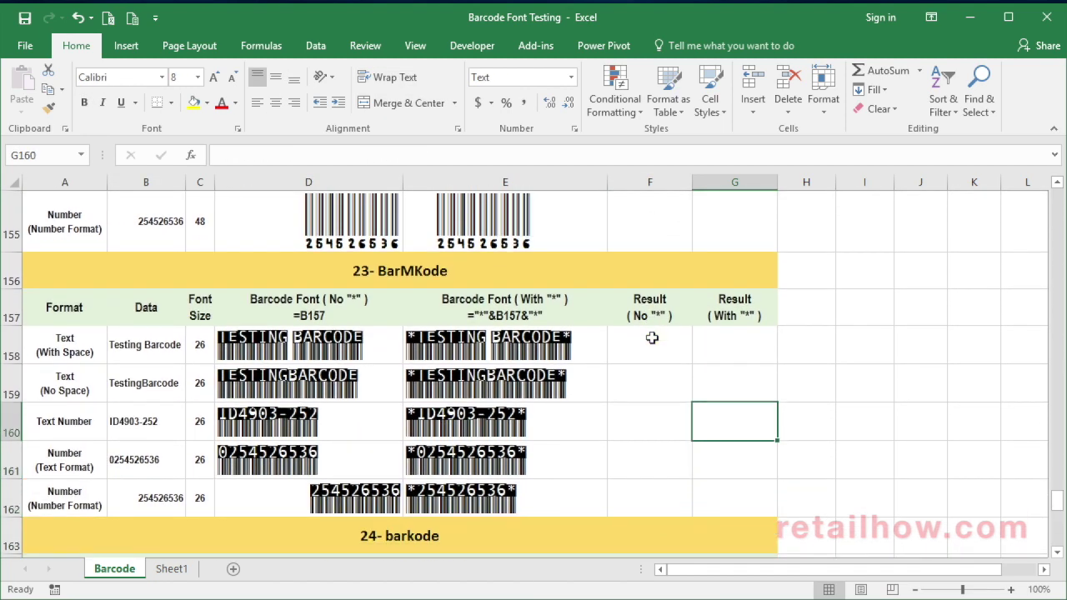
{"action": "key", "text": "Up"}
{"action": "key", "text": "Up"}
{"action": "key", "text": "Left"}
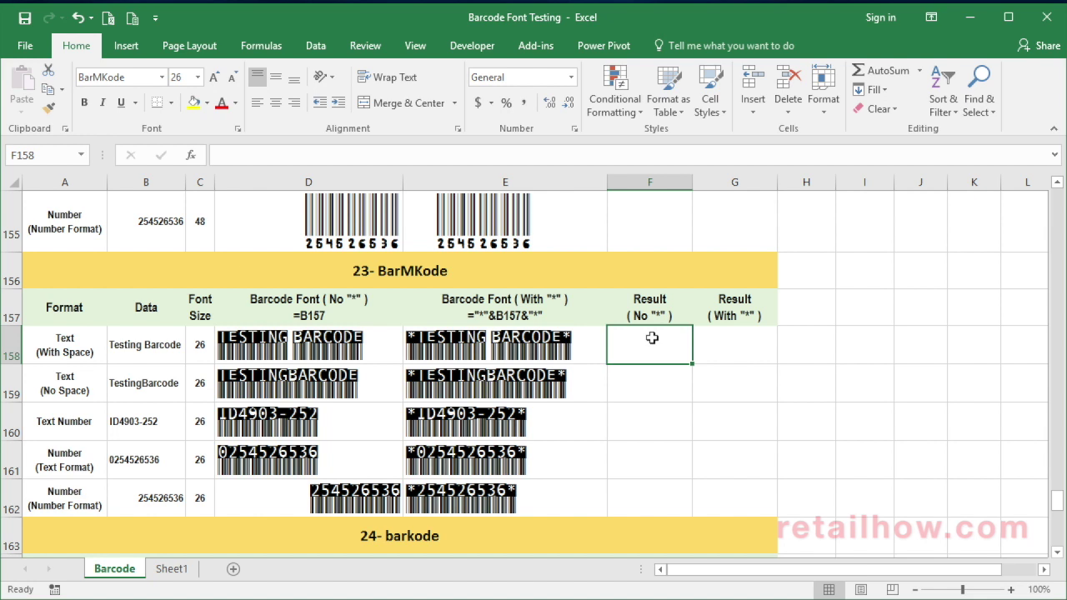
{"action": "key", "text": "Right"}
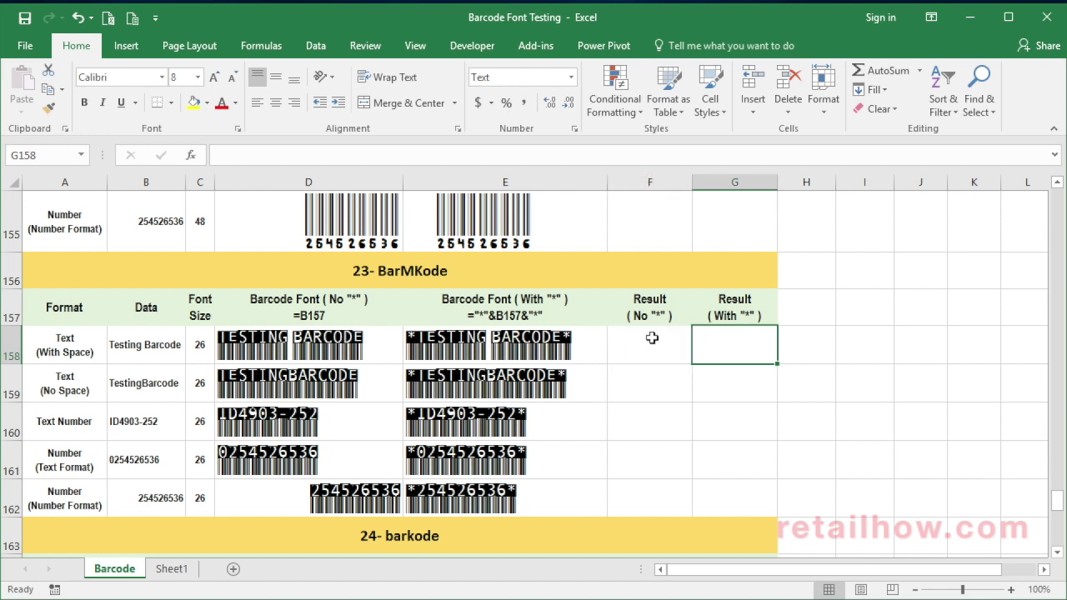
{"action": "type", "text": "TESTINGBA"}
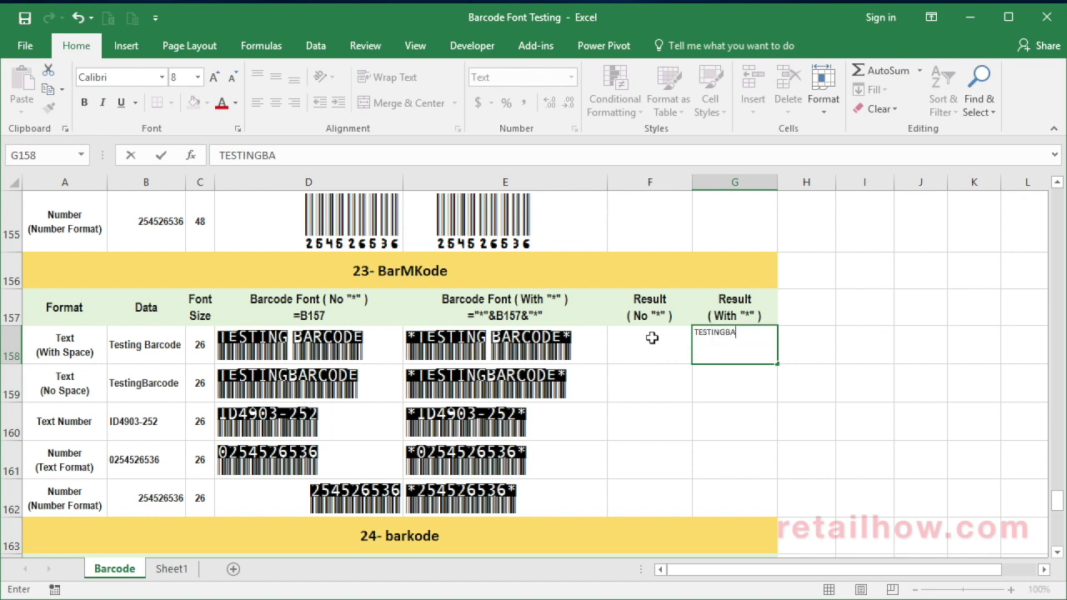
{"action": "type", "text": "RCODE"}
{"action": "key", "text": "Return"}
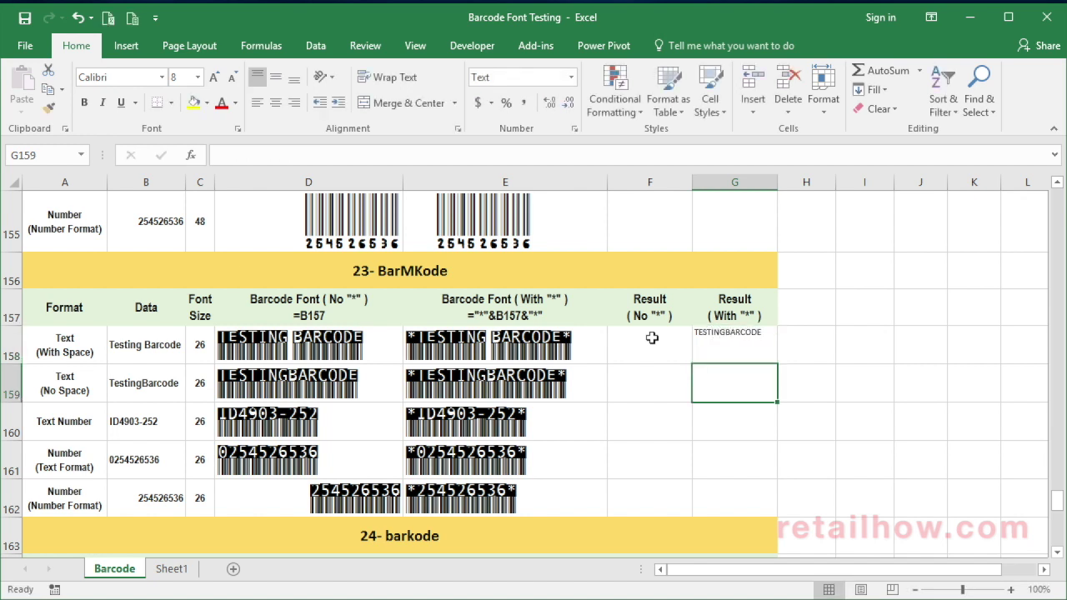
{"action": "type", "text": "TESTINGBARCODE"}
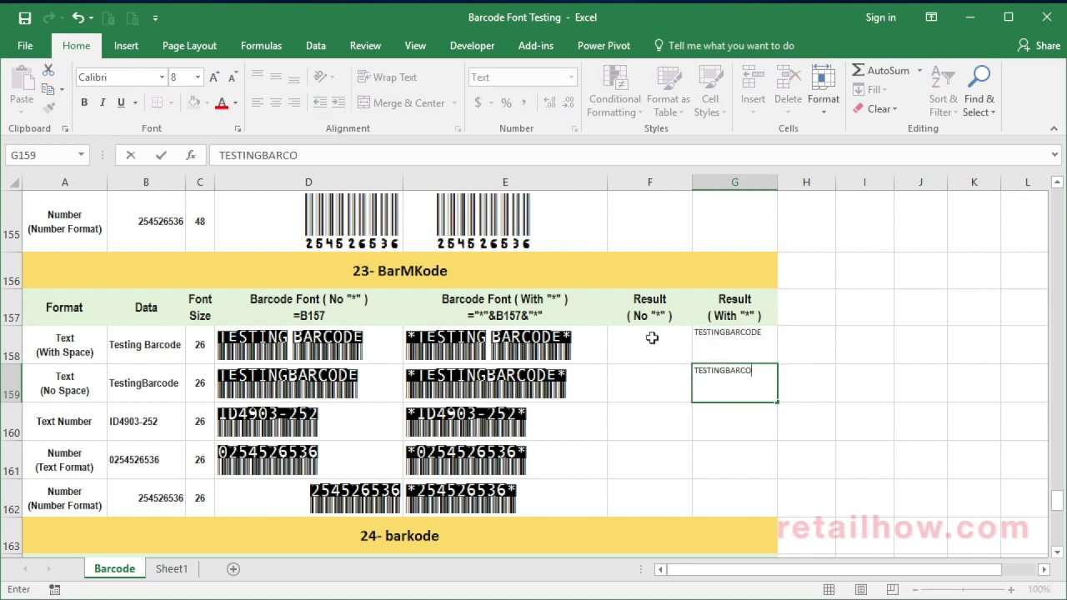
{"action": "key", "text": "Return"}
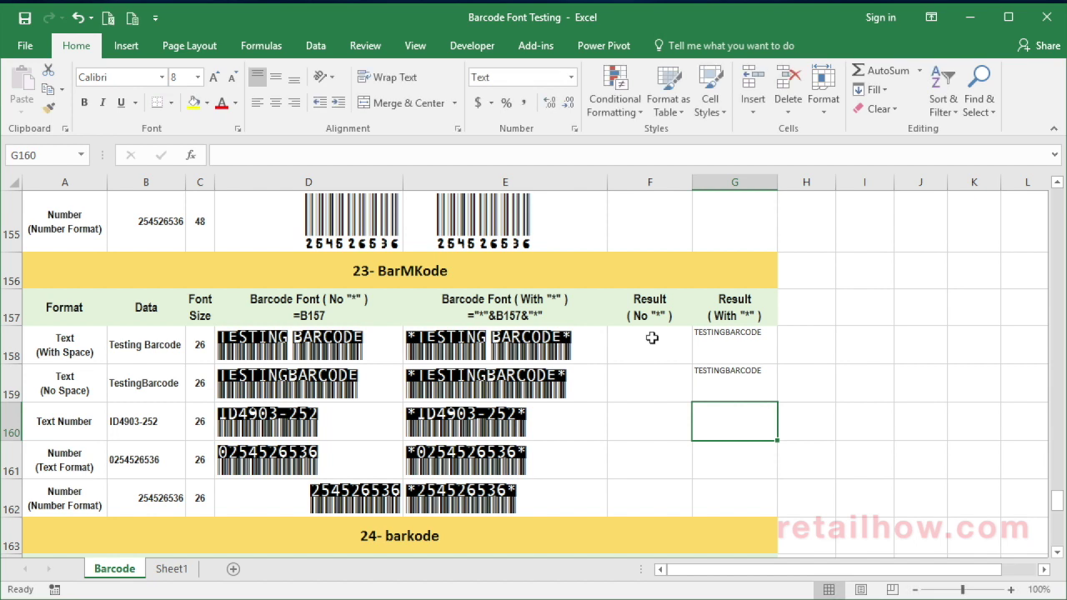
{"action": "type", "text": "ID4903-252"}
{"action": "key", "text": "Return"}
{"action": "type", "text": "0254526536"}
{"action": "key", "text": "Return"}
{"action": "type", "text": "254526536"}
{"action": "key", "text": "Return"}
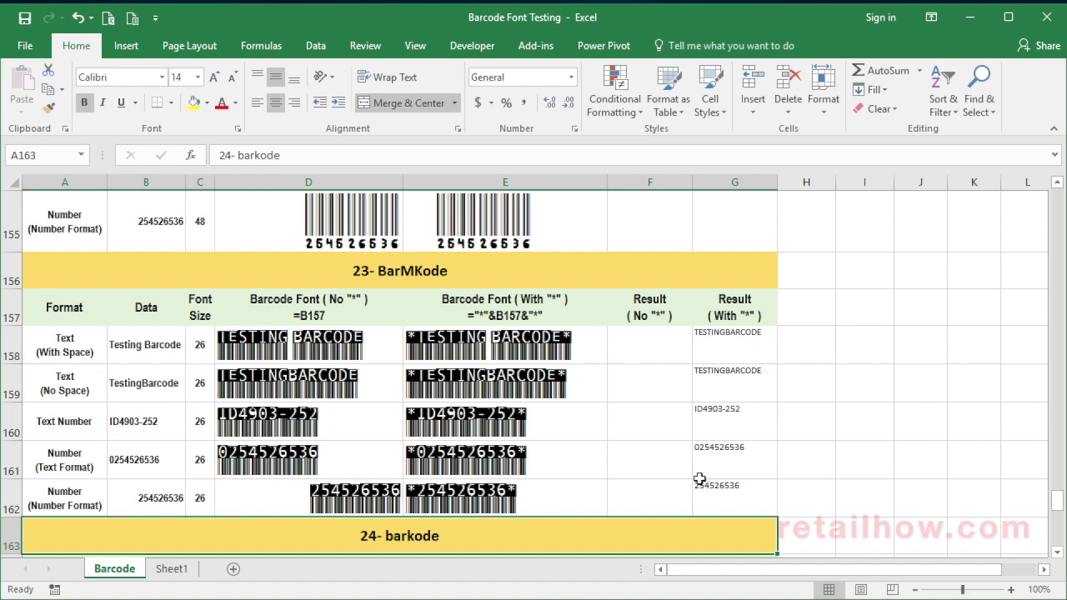
Check result cells F165 and G165 and continue down to G169 in the barkode section, leaving them blank.
{"action": "scroll", "coordinate": [1059, 554], "scroll_direction": "down", "scroll_amount": 3}
{"action": "left_click", "coordinate": [1058, 555]}
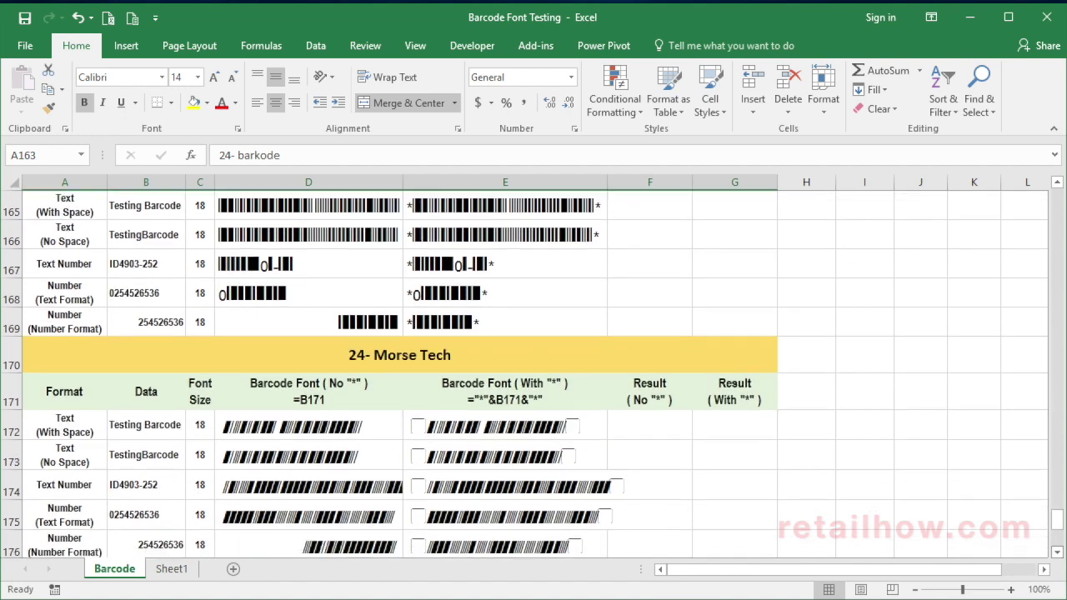
{"action": "left_click", "coordinate": [1059, 183]}
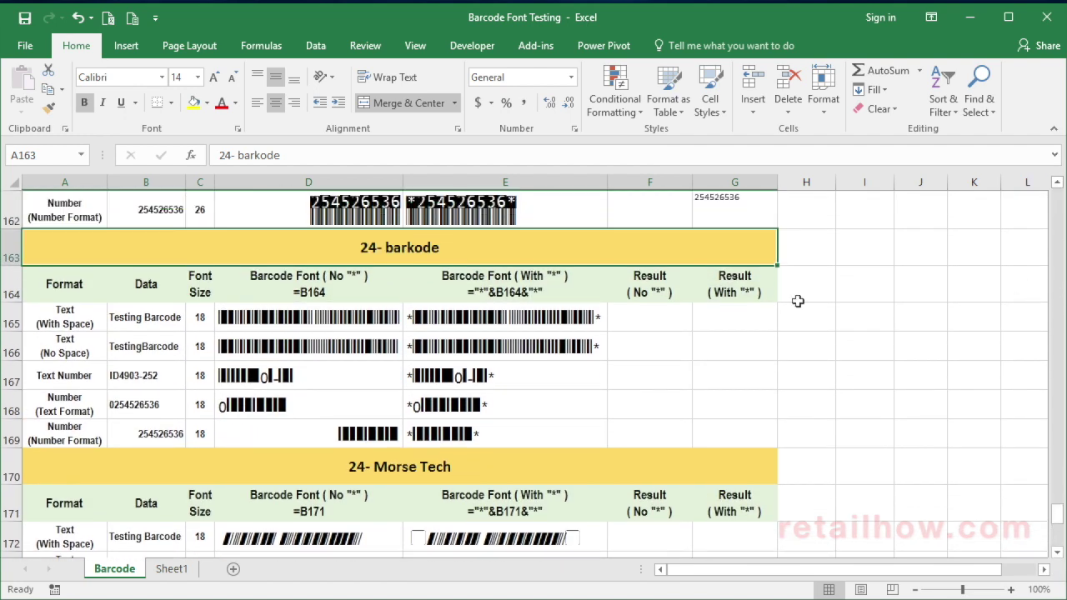
{"action": "left_click", "coordinate": [631, 320]}
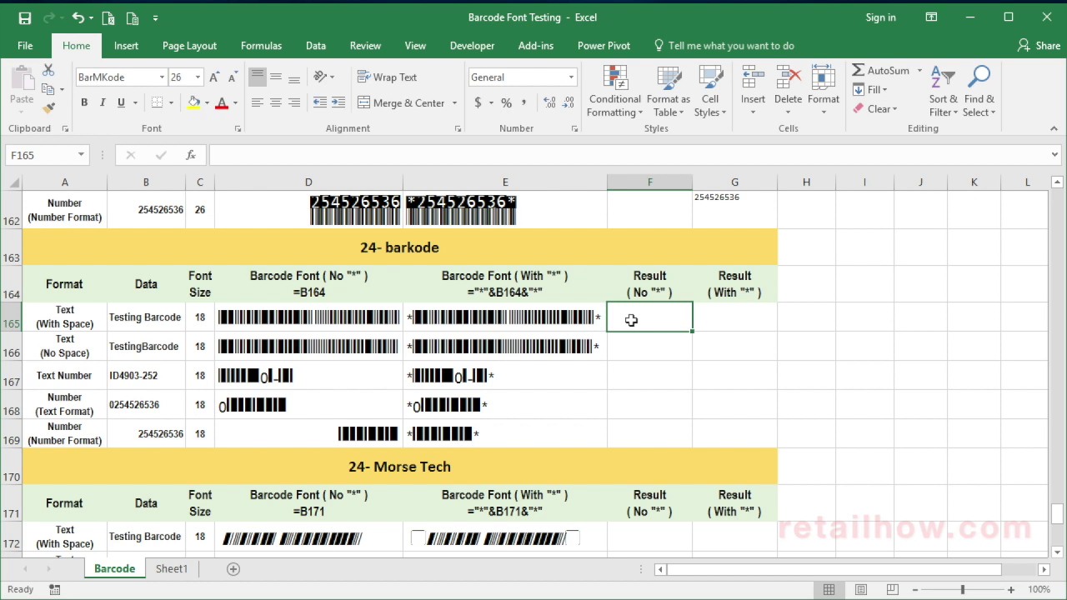
{"action": "key", "text": "Right"}
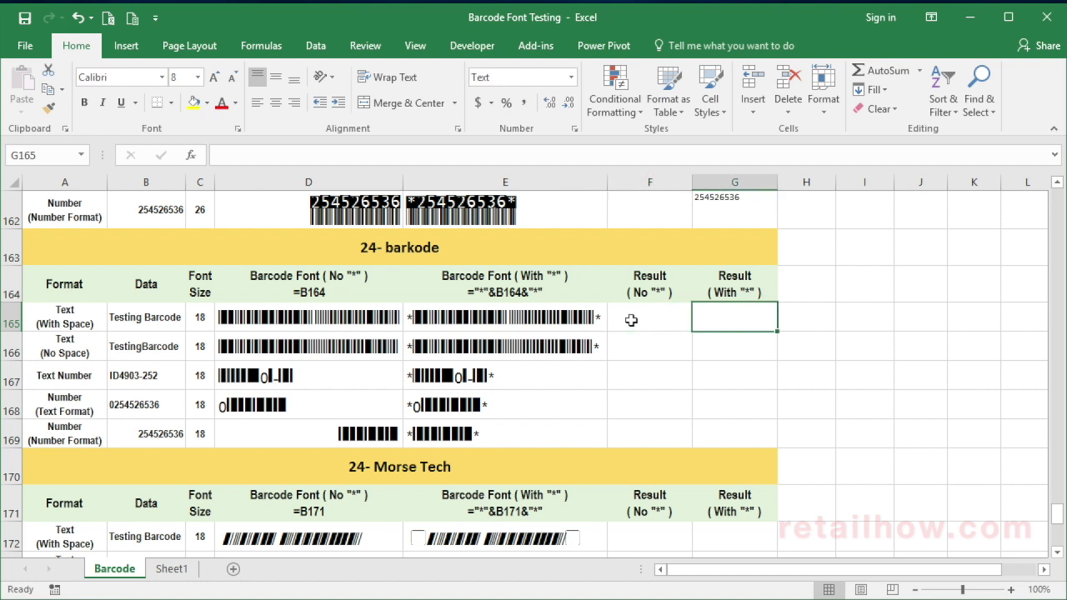
{"action": "key", "text": "Down"}
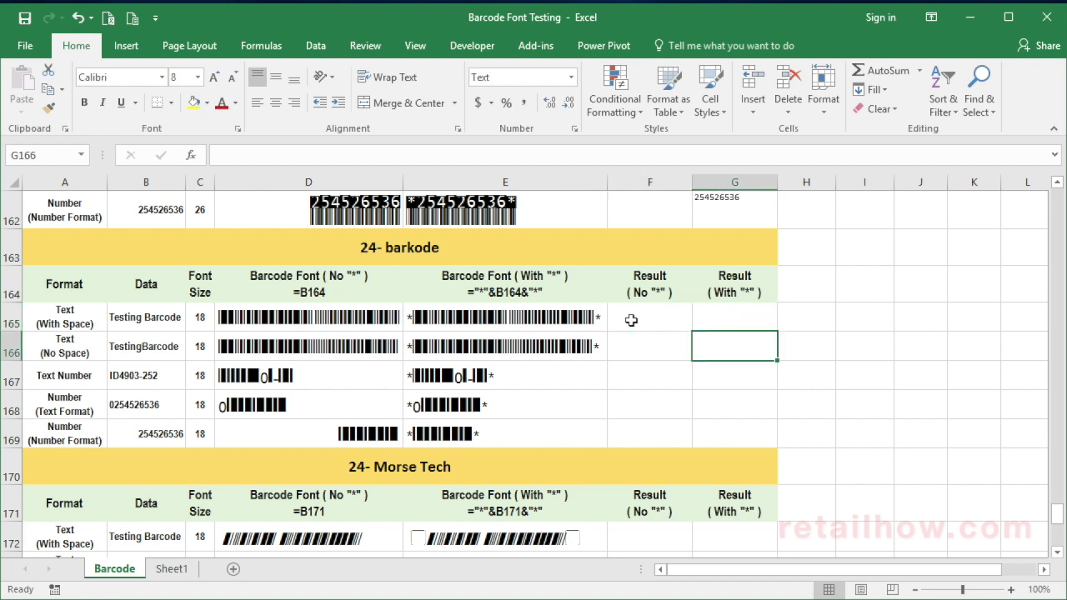
{"action": "key", "text": "Down"}
{"action": "key", "text": "Down"}
{"action": "key", "text": "Down"}
Check result cells F172 and G172 and continue down to G176 in the Morse Tech section, leaving them blank.
{"action": "key", "text": "Down"}
{"action": "key", "text": "Down"}
{"action": "key", "text": "Down"}
{"action": "key", "text": "Down"}
{"action": "key", "text": "Down"}
{"action": "key", "text": "Down"}
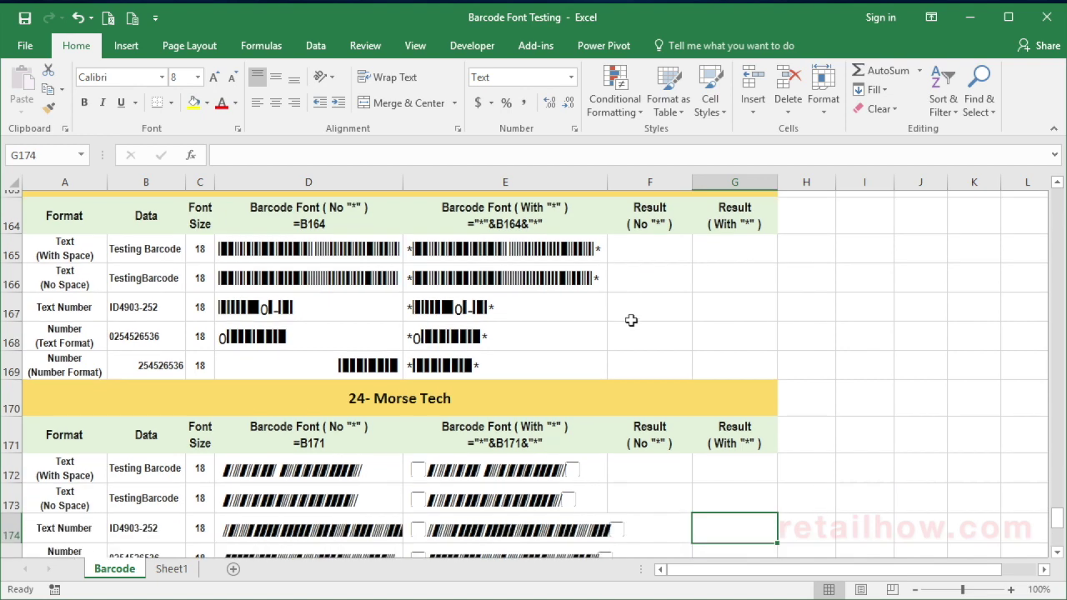
{"action": "key", "text": "Up"}
{"action": "key", "text": "Up"}
{"action": "key", "text": "Up"}
{"action": "key", "text": "Left"}
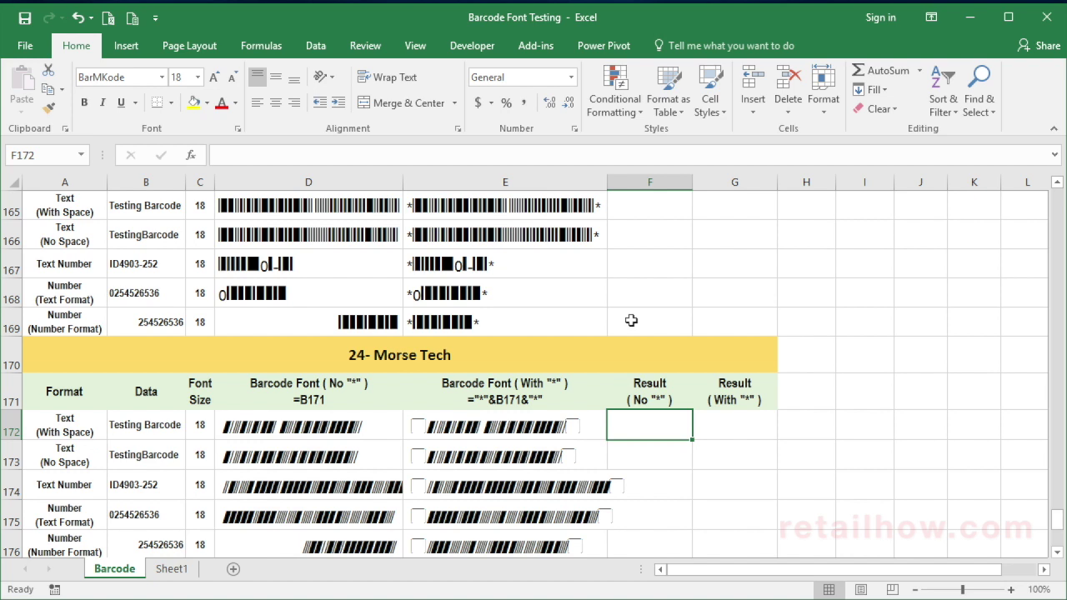
{"action": "key", "text": "Right"}
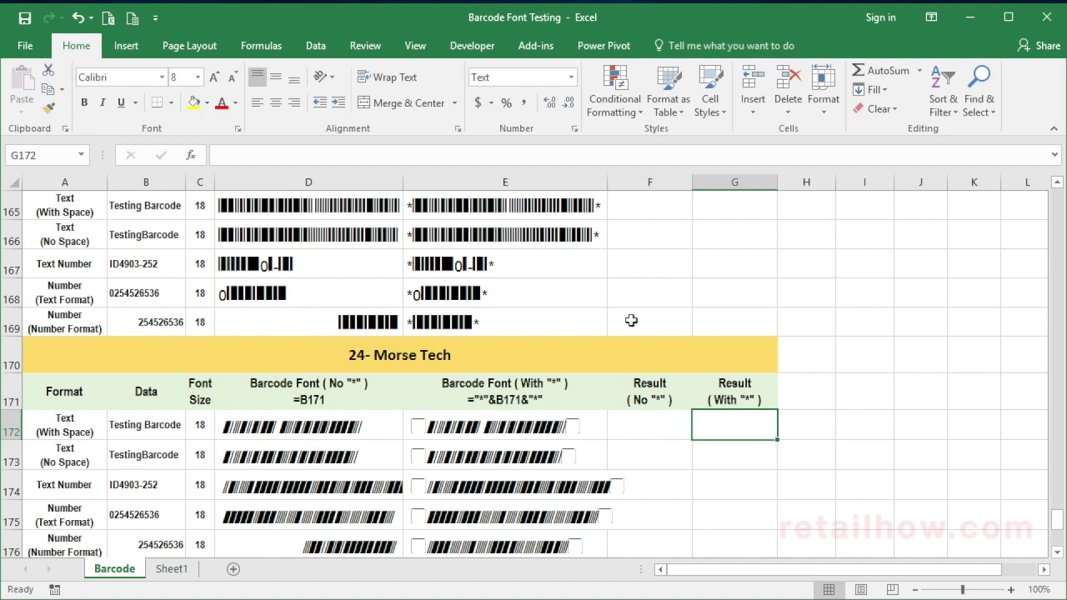
{"action": "key", "text": "Down"}
{"action": "key", "text": "Down"}
{"action": "key", "text": "Down"}
{"action": "key", "text": "Down"}
Check result cells F179 and G179 and continue down to G183 in section 25, Barmorse, leaving them blank.
{"action": "key", "text": "Down"}
{"action": "key", "text": "Down"}
{"action": "key", "text": "Down"}
{"action": "key", "text": "Down"}
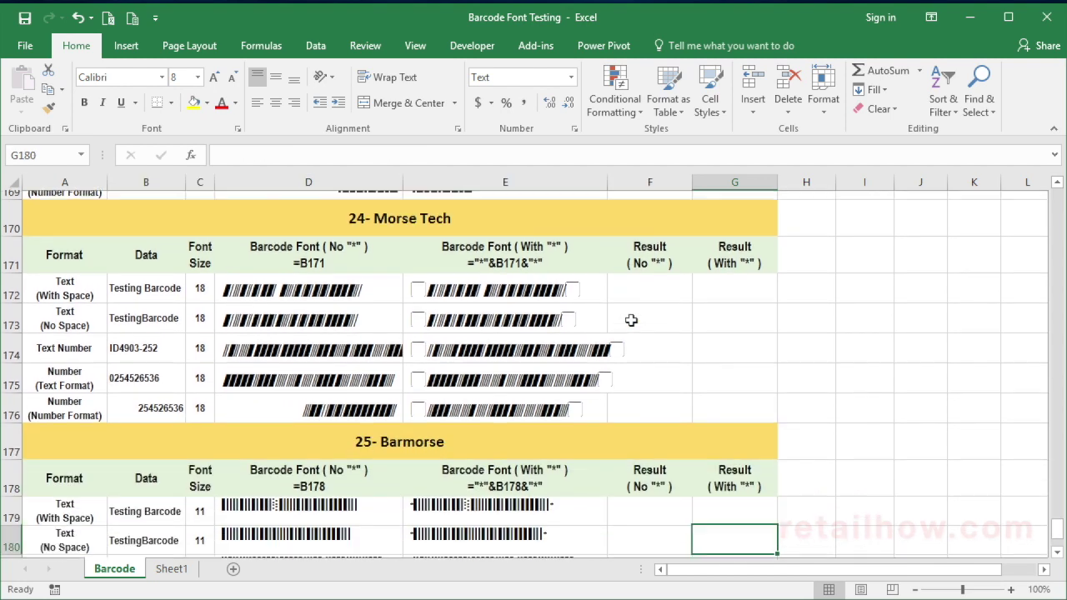
{"action": "key", "text": "Down"}
{"action": "key", "text": "Down"}
{"action": "key", "text": "Up"}
{"action": "key", "text": "Up"}
{"action": "key", "text": "Up"}
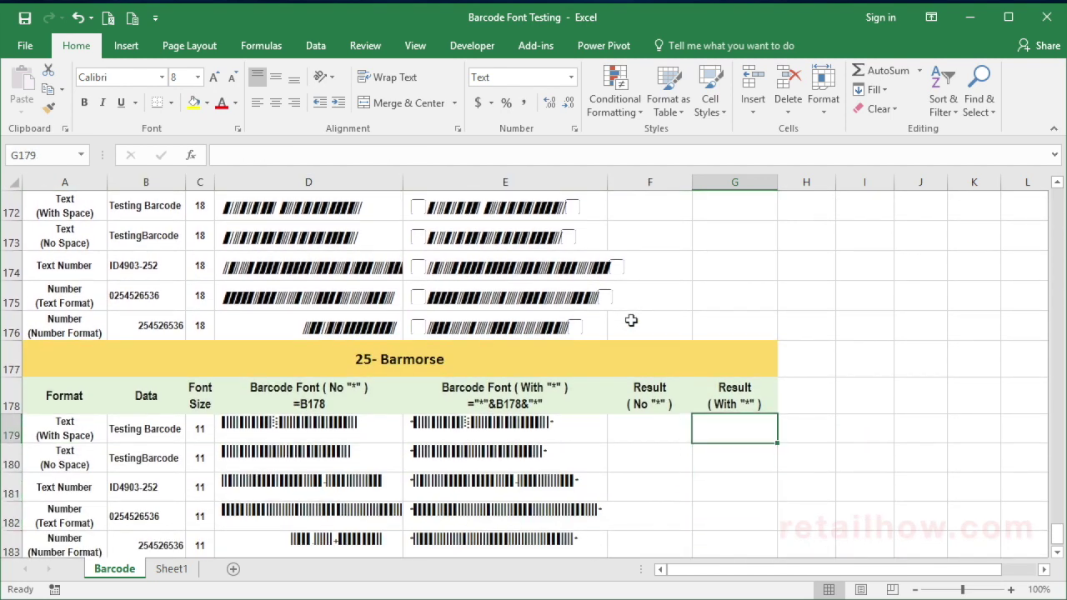
{"action": "key", "text": "Left"}
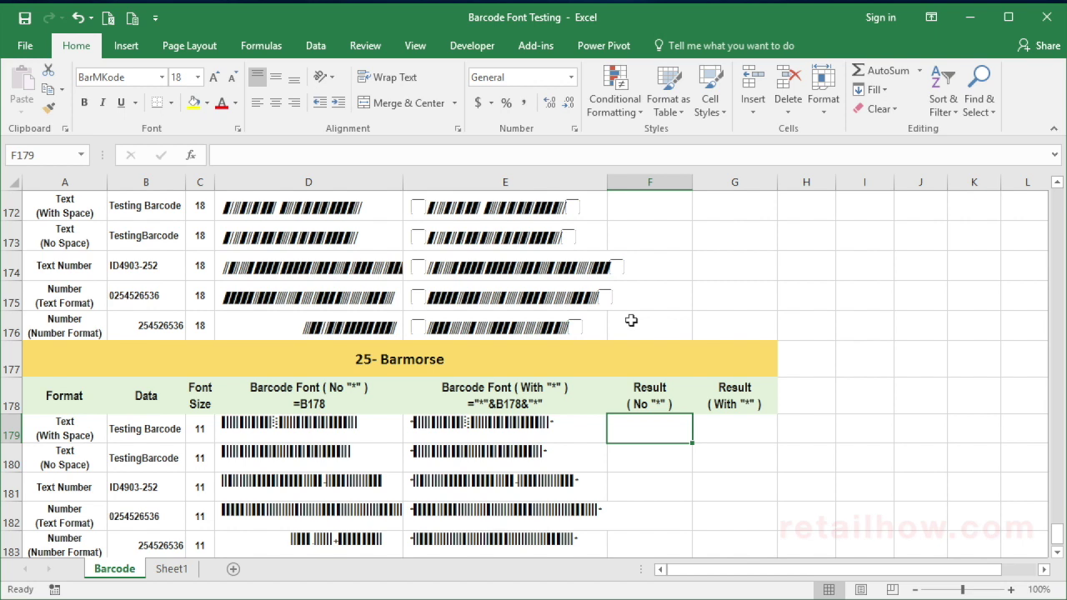
{"action": "key", "text": "Right"}
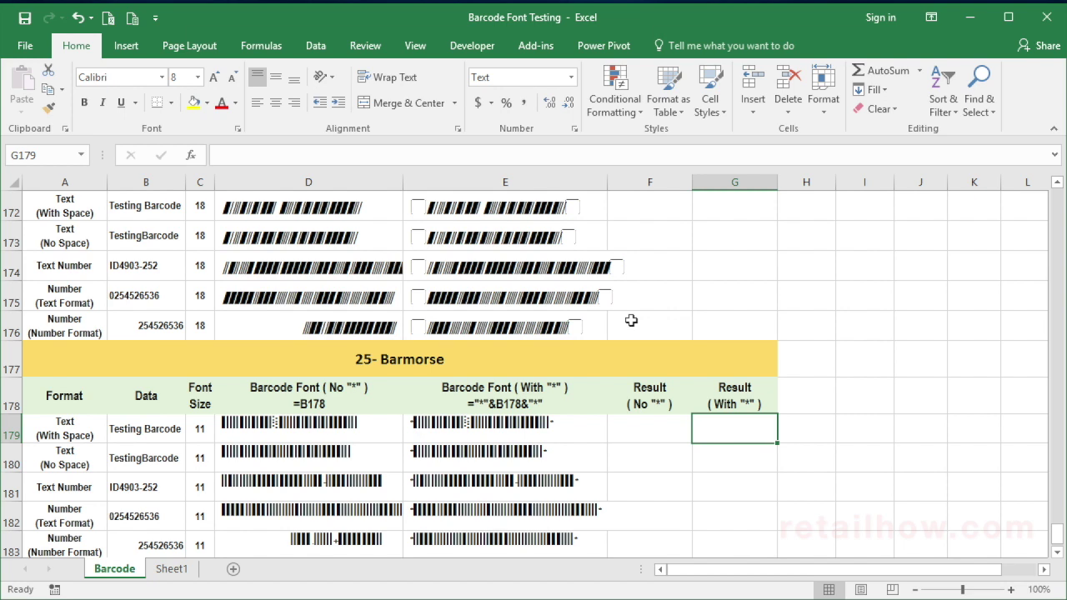
{"action": "key", "text": "Down"}
{"action": "key", "text": "Down"}
{"action": "key", "text": "Down"}
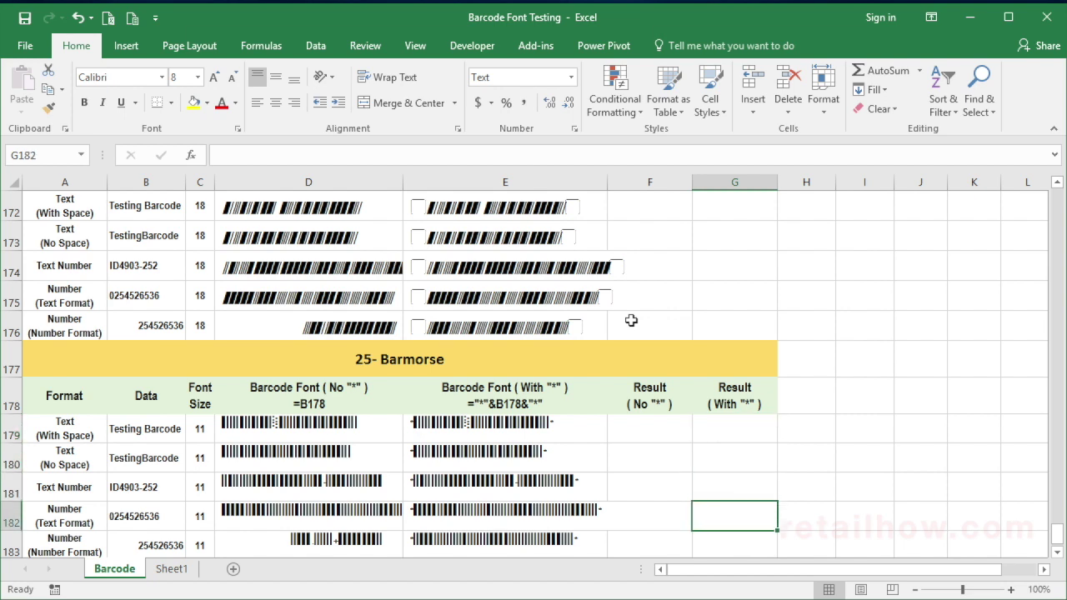
{"action": "key", "text": "Down"}
Check for further sections below Barmorse and review the with-asterisk results back up column G to G155.
{"action": "key", "text": "Down"}
{"action": "key", "text": "Down"}
{"action": "key", "text": "Down"}
{"action": "key", "text": "Down"}
{"action": "key", "text": "Down"}
{"action": "key", "text": "Down"}
{"action": "key", "text": "Down"}
{"action": "key", "text": "Down"}
{"action": "key", "text": "Down"}
{"action": "key", "text": "Down"}
{"action": "key", "text": "Down"}
{"action": "key", "text": "Down"}
{"action": "key", "text": "Up"}
{"action": "key", "text": "Up"}
{"action": "key", "text": "Up"}
{"action": "key", "text": "Up"}
{"action": "key", "text": "Up"}
{"action": "key", "text": "Up"}
{"action": "key", "text": "Up"}
{"action": "key", "text": "Up"}
{"action": "key", "text": "Up"}
{"action": "key", "text": "Up"}
{"action": "key", "text": "Up"}
{"action": "key", "text": "Up"}
{"action": "key", "text": "Up"}
{"action": "key", "text": "Up"}
{"action": "key", "text": "Up"}
{"action": "key", "text": "Up"}
{"action": "key", "text": "Up"}
{"action": "key", "text": "Up"}
{"action": "key", "text": "Up"}
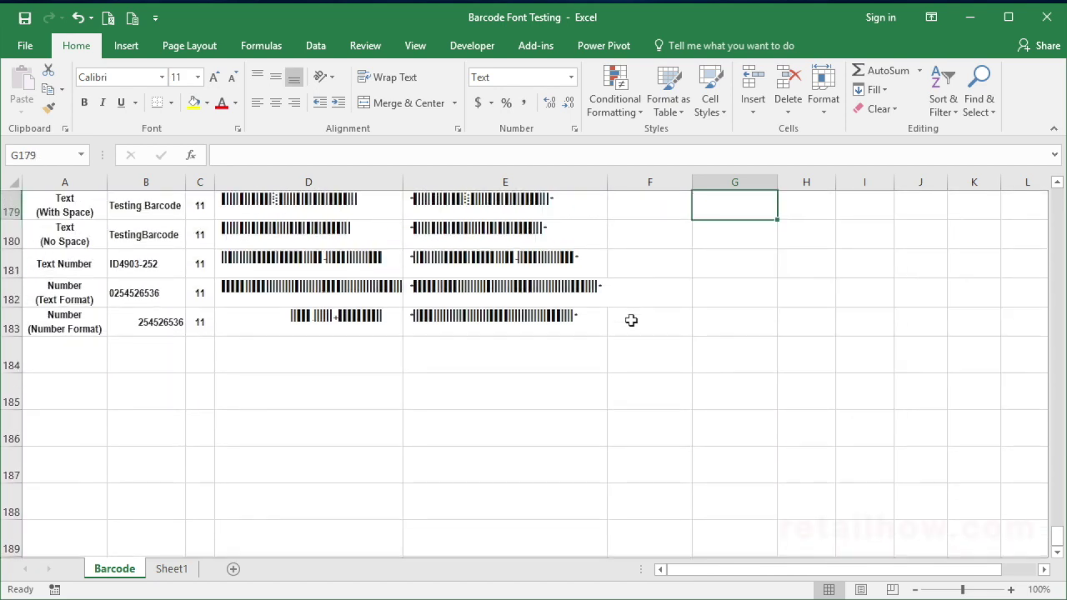
{"action": "key", "text": "Up"}
{"action": "key", "text": "Up"}
{"action": "key", "text": "Up"}
{"action": "key", "text": "Up"}
{"action": "key", "text": "Up"}
{"action": "key", "text": "Up"}
{"action": "key", "text": "Up"}
{"action": "key", "text": "Up"}
{"action": "key", "text": "Up"}
{"action": "key", "text": "Up"}
{"action": "key", "text": "Up"}
{"action": "key", "text": "Up"}
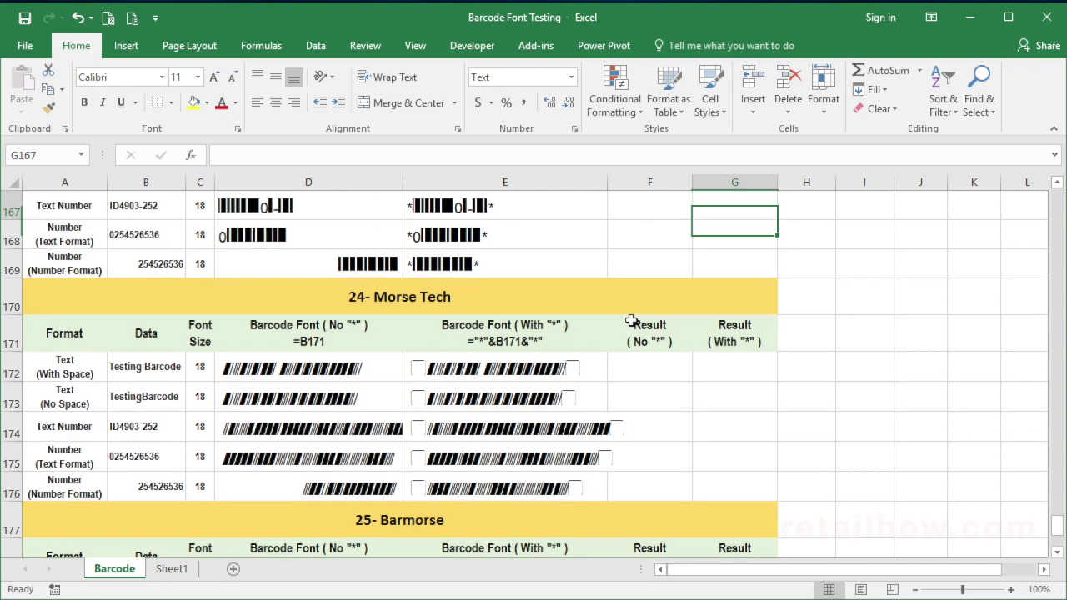
{"action": "key", "text": "Up"}
{"action": "key", "text": "Up"}
{"action": "key", "text": "Up"}
{"action": "key", "text": "Up"}
{"action": "key", "text": "Up"}
{"action": "key", "text": "Up"}
{"action": "key", "text": "Up"}
{"action": "key", "text": "Up"}
{"action": "key", "text": "Up"}
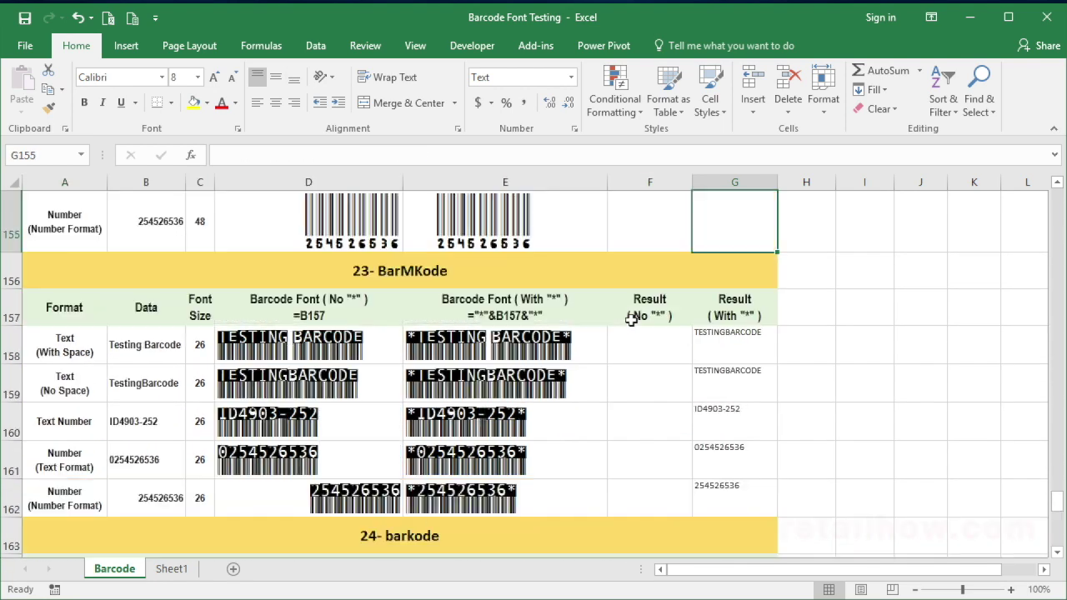